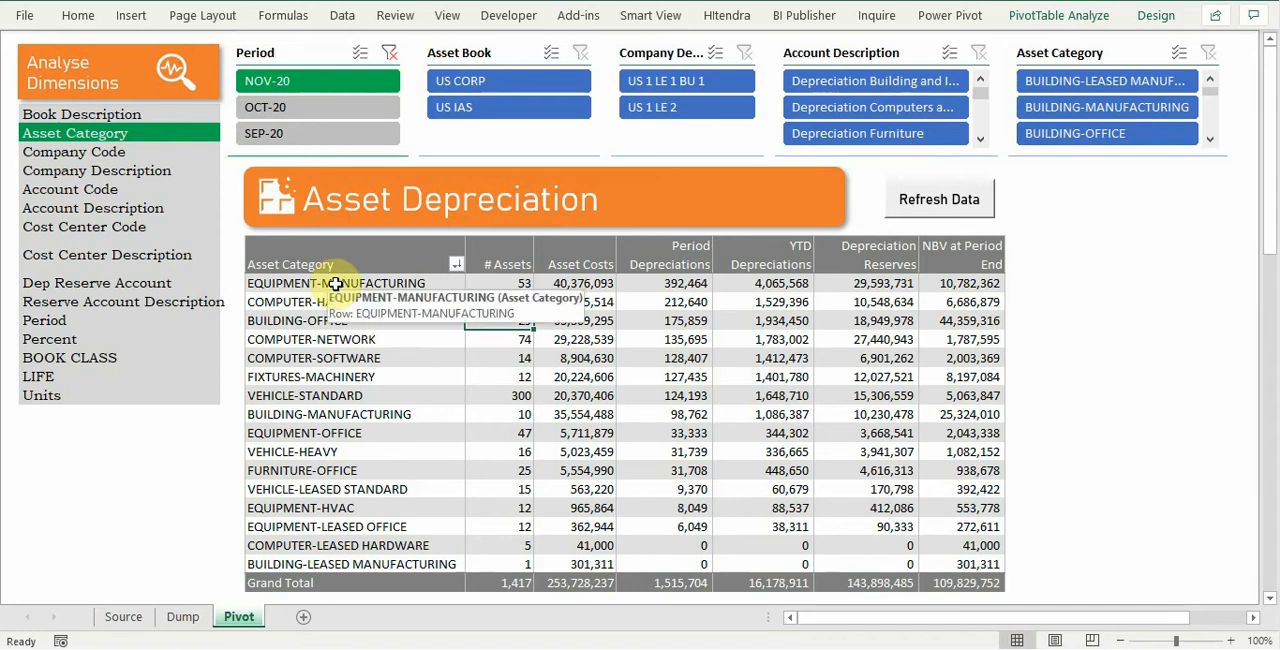
Step: Break the asset depreciation pivot down by Company Description, Account Description and Cost Center Description in turn
left_click(127, 171)
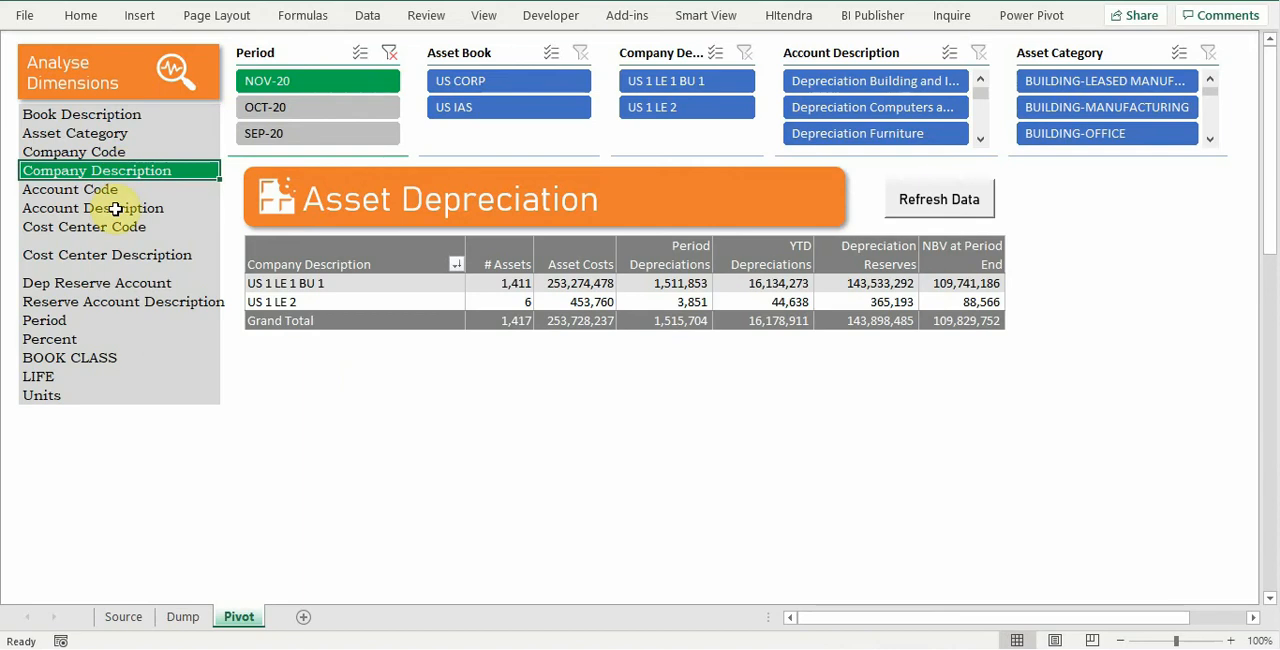
left_click(114, 208)
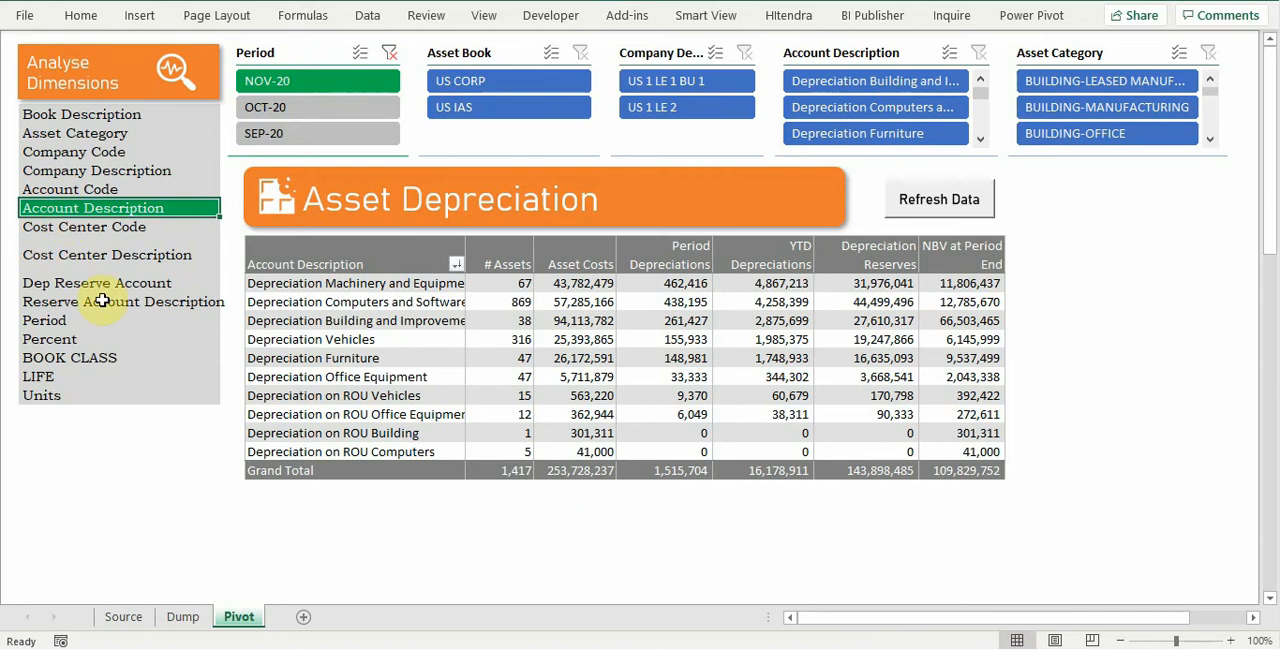
left_click(103, 255)
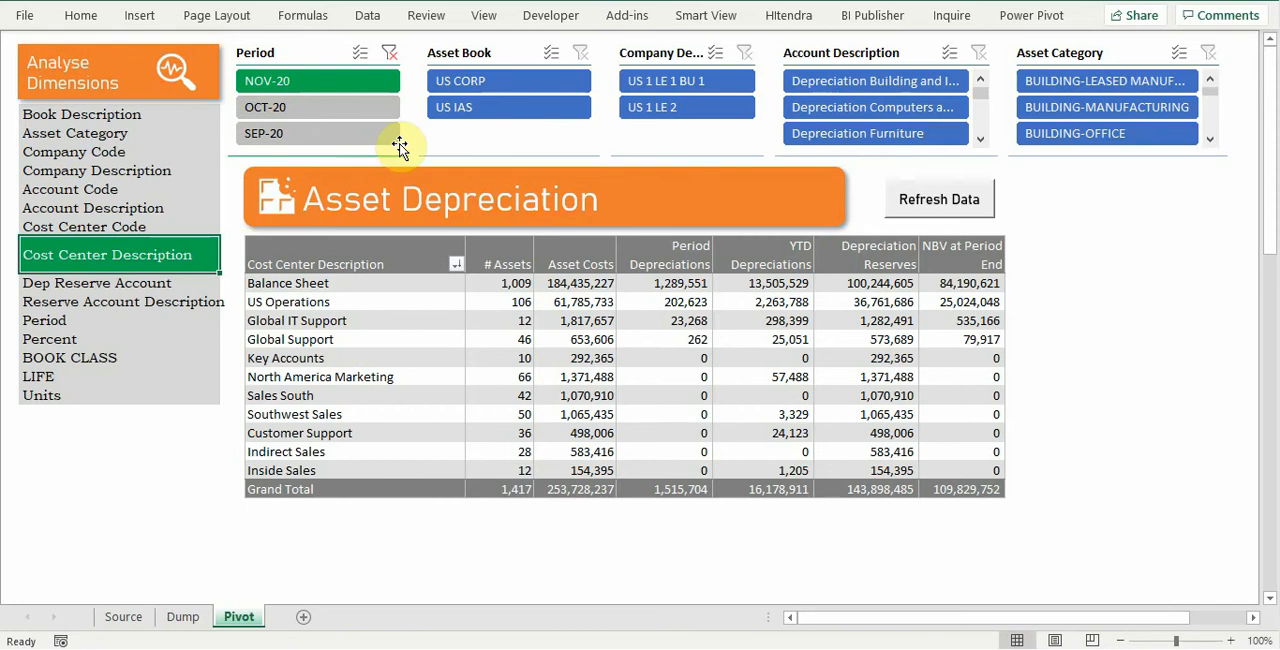
Step: Compare the pivot's Book Description breakdown for periods OCT-20 and NOV-20, ending on NOV-20
left_click(271, 107)
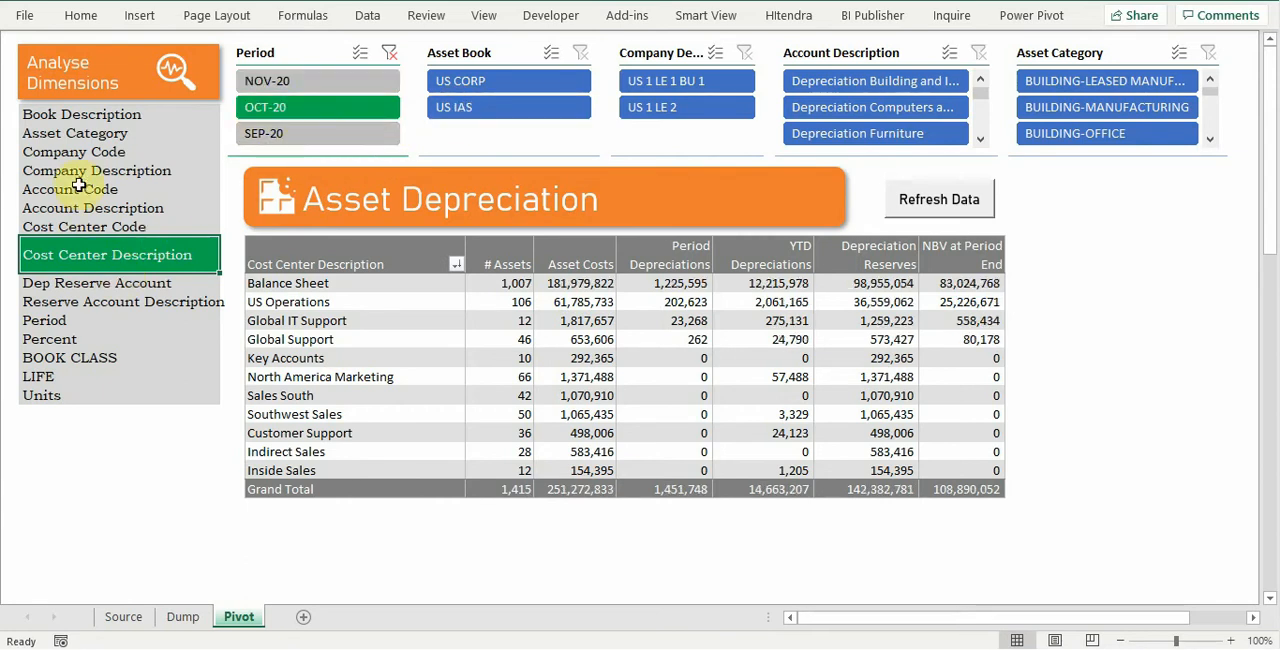
left_click(94, 116)
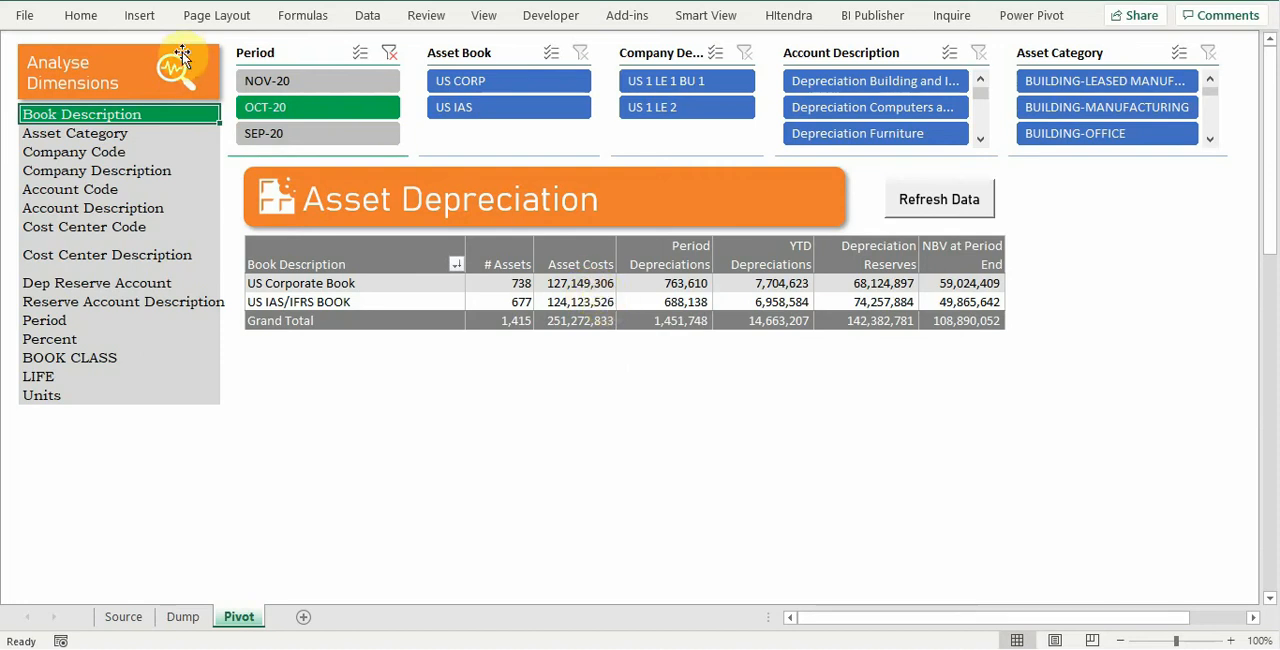
left_click(330, 84)
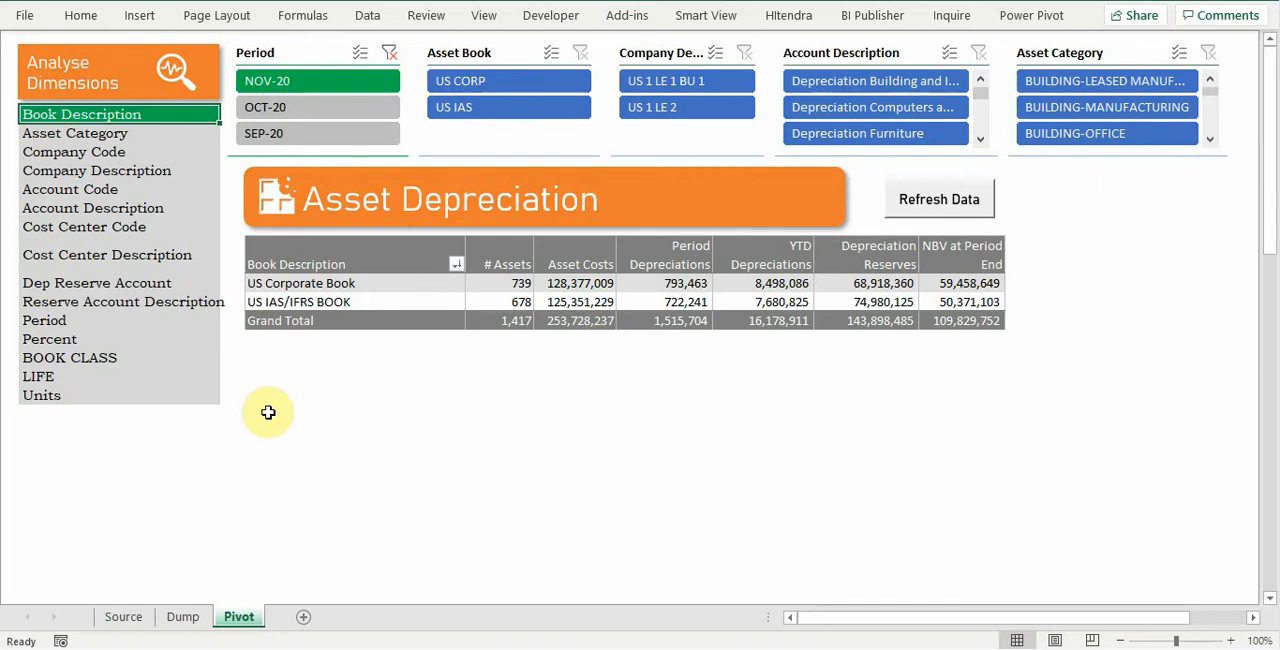
Step: Show the PivotTable field list and break the pivot down by Company Description, Account Code and Cost Center Code in turn
right_click(572, 302)
left_click(682, 598)
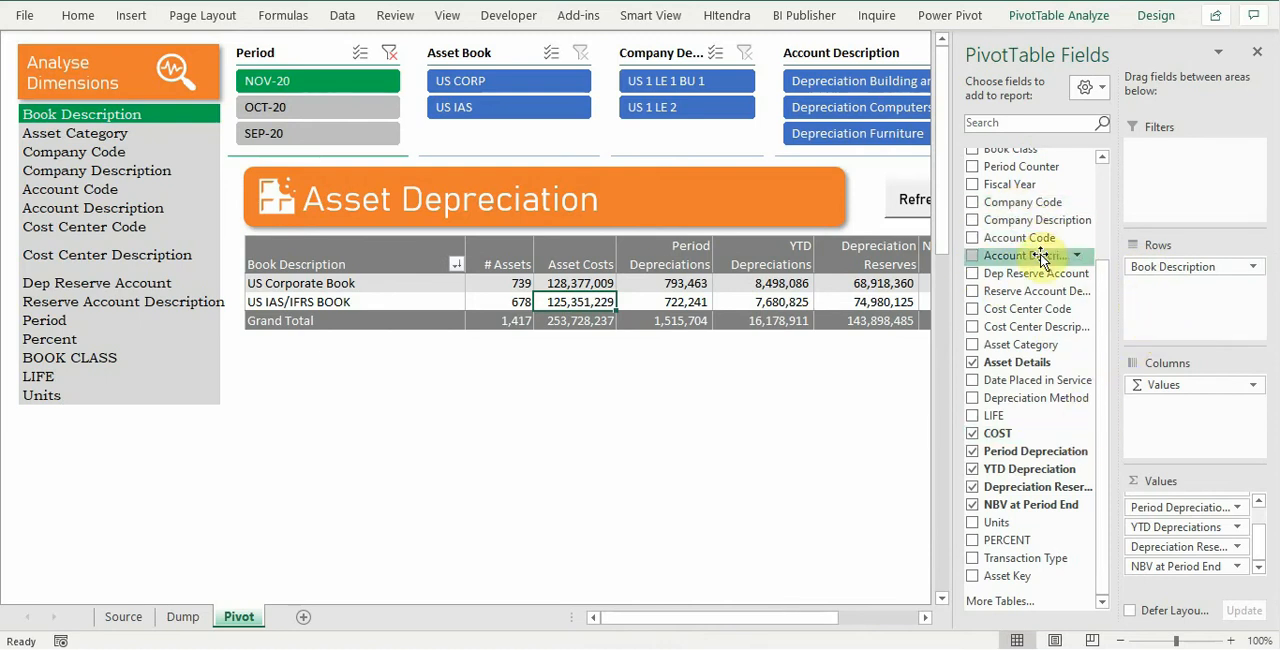
left_click(106, 172)
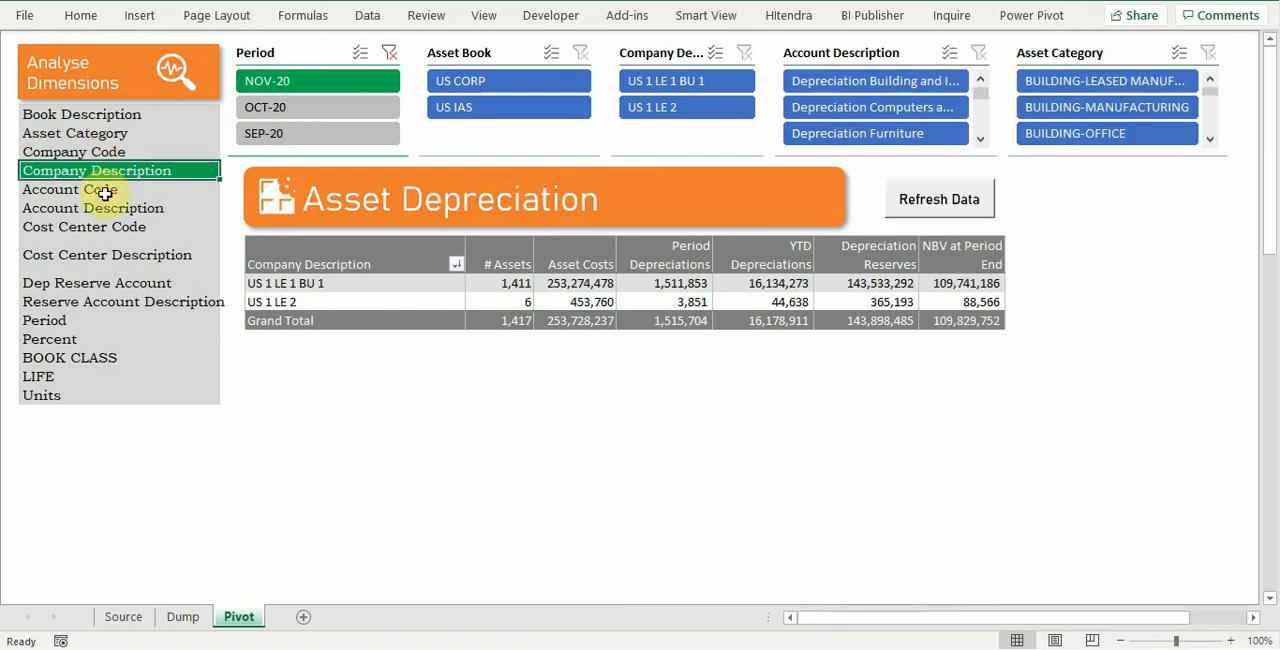
left_click(98, 189)
left_click(110, 227)
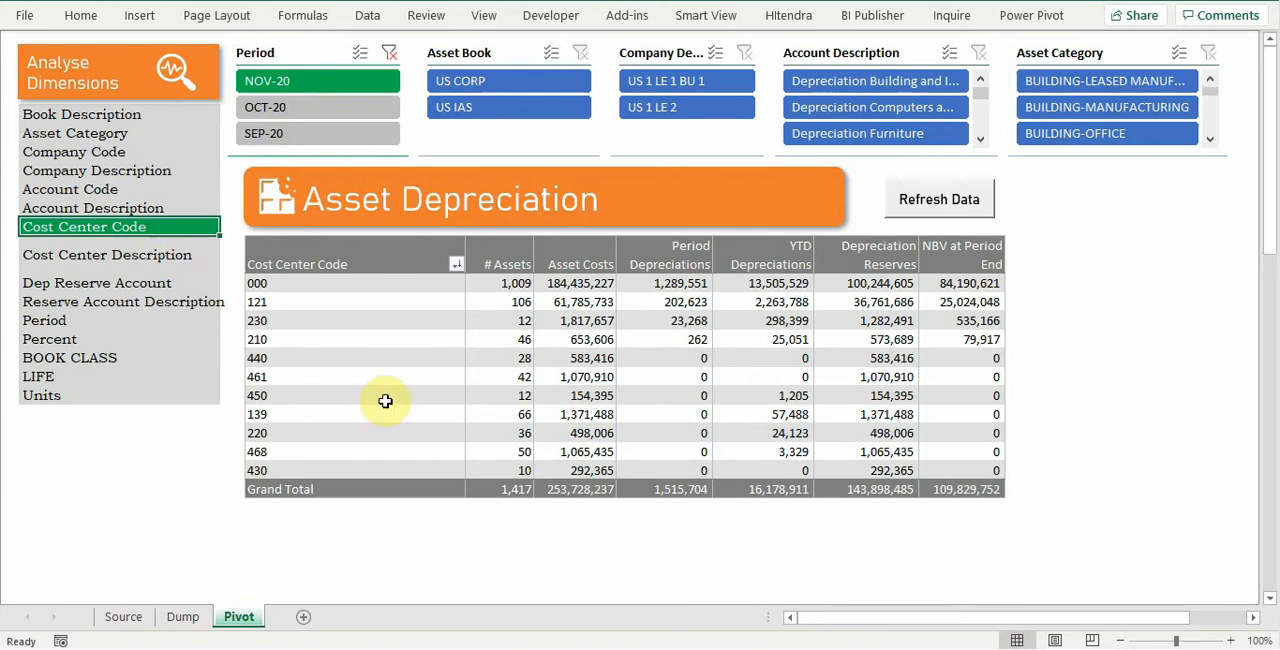
Step: Dismiss the field list by breaking the pivot down by Percent instead of Cost Center Code
right_click(406, 322)
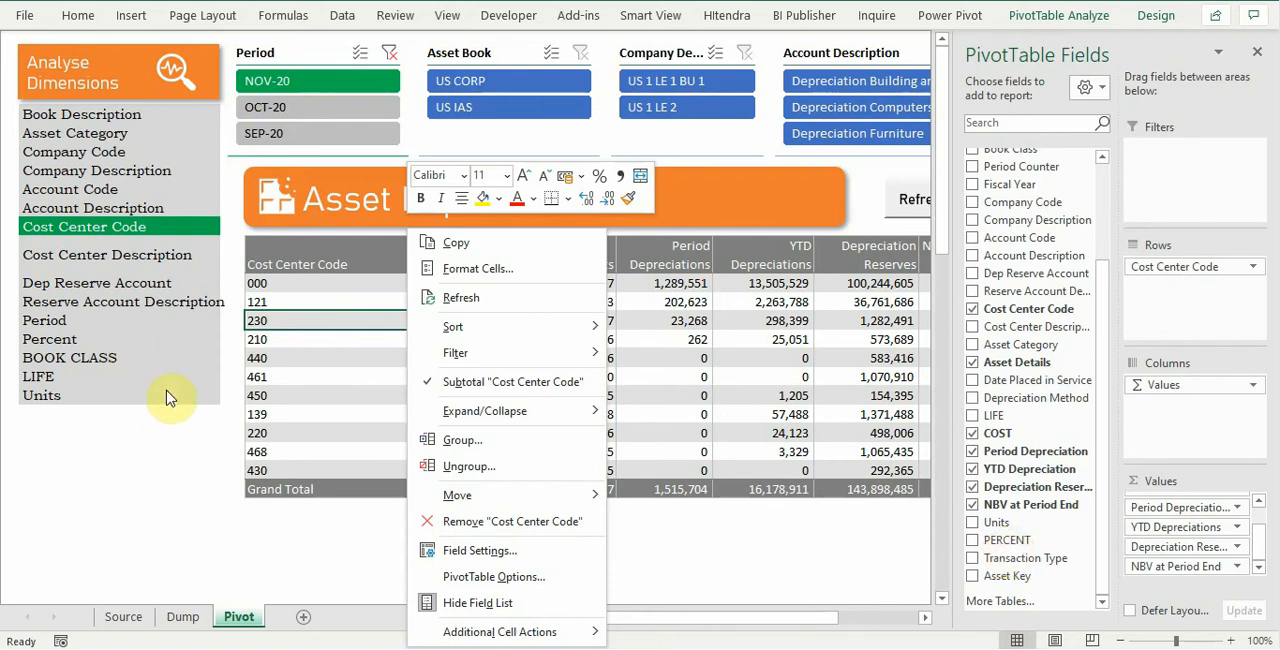
left_click(138, 345)
left_click(106, 340)
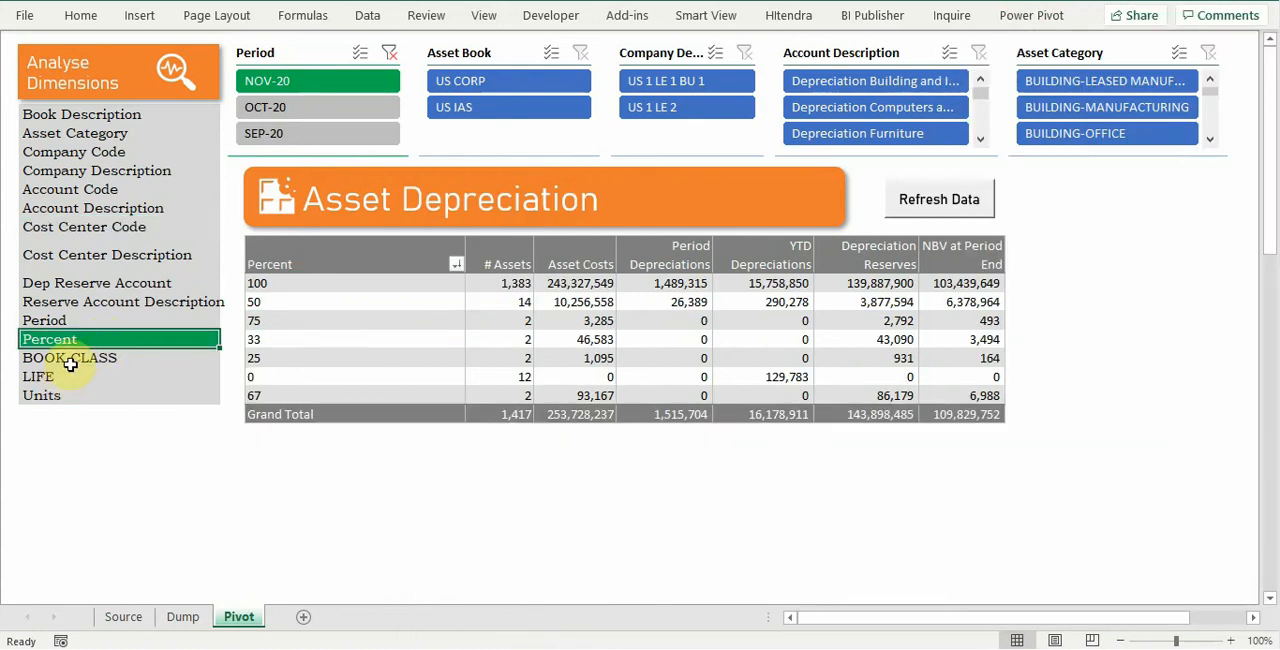
Step: Replace the BOOK CLASS entry in the dimension list with Transaction Type and break the pivot down by it
left_click(73, 358)
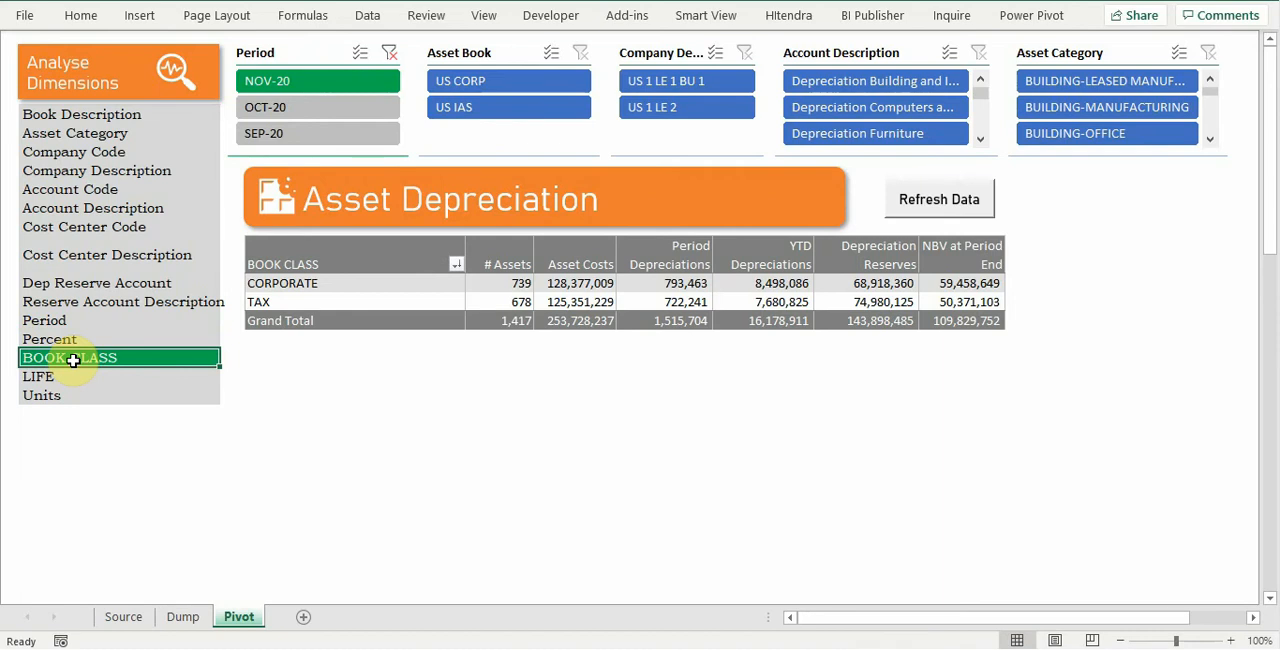
type("Transact")
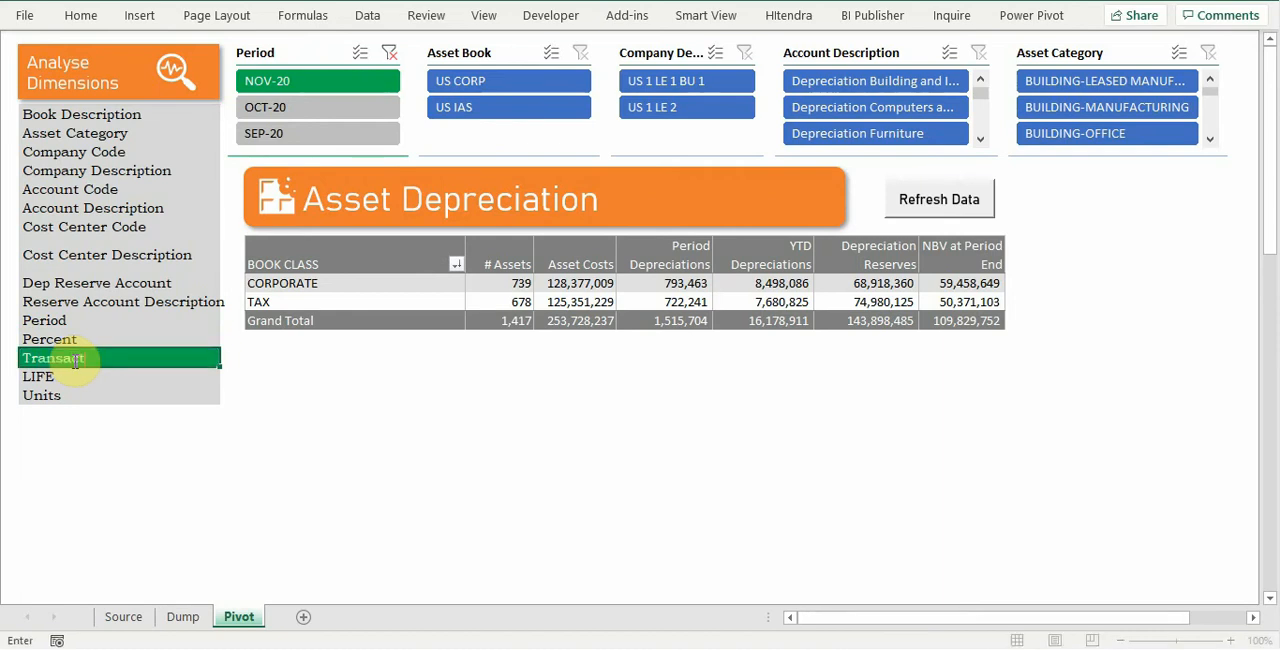
type("ion Type")
key("Return")
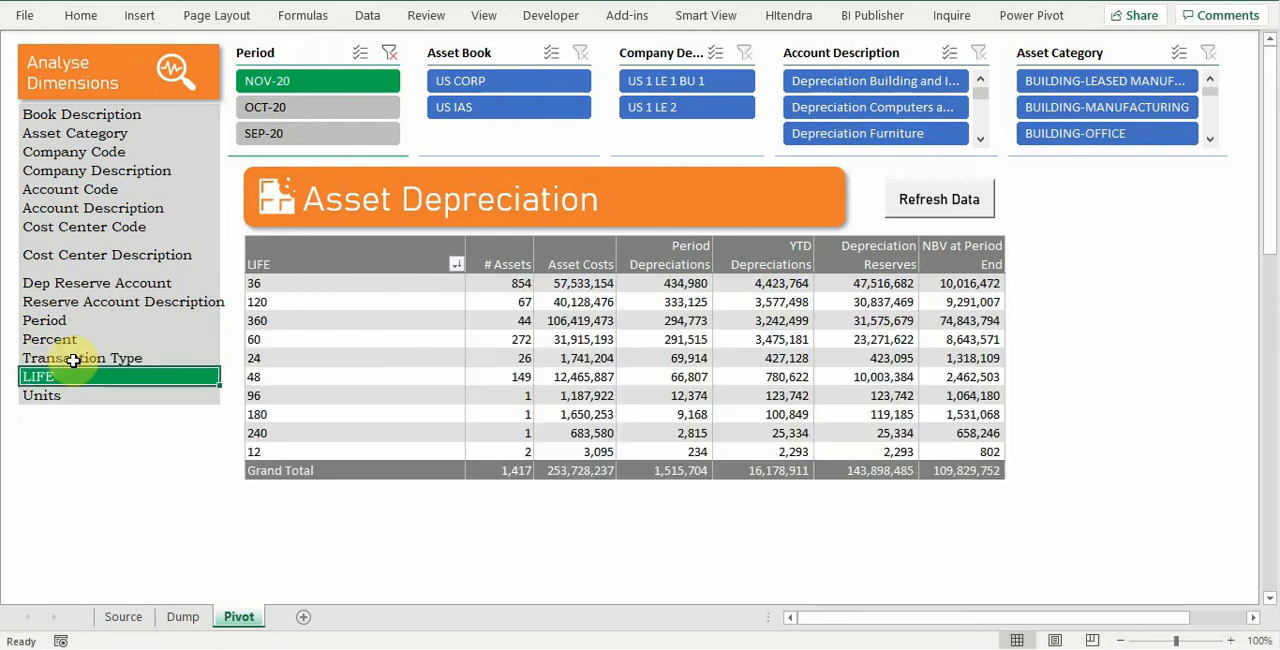
left_click(73, 358)
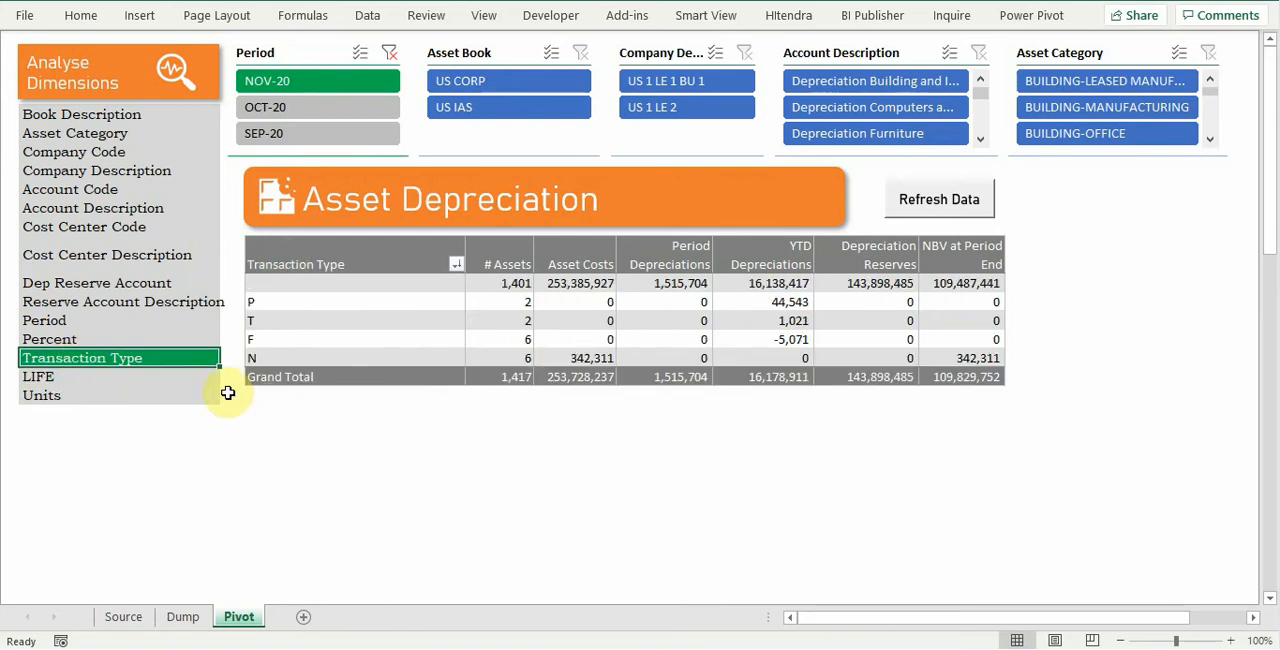
Step: Insert a cell above Transaction Type in the dimension list, shifting cells down, and enter Book Class in it
right_click(94, 359)
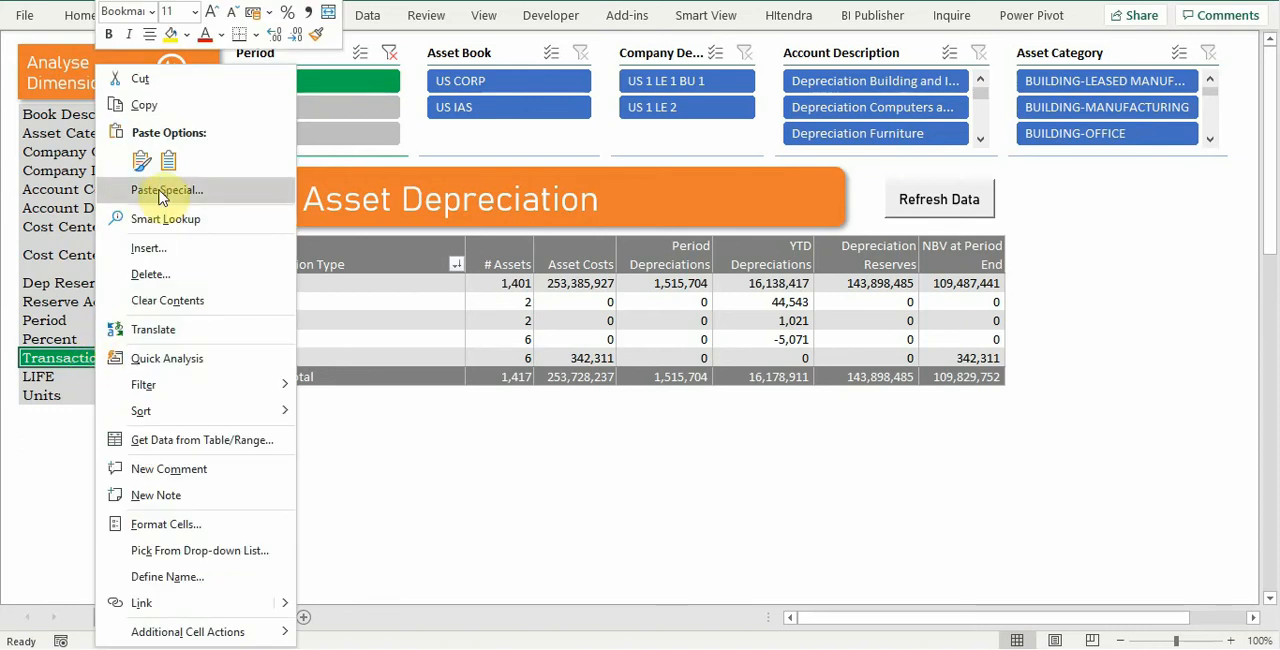
mouse_move(137, 411)
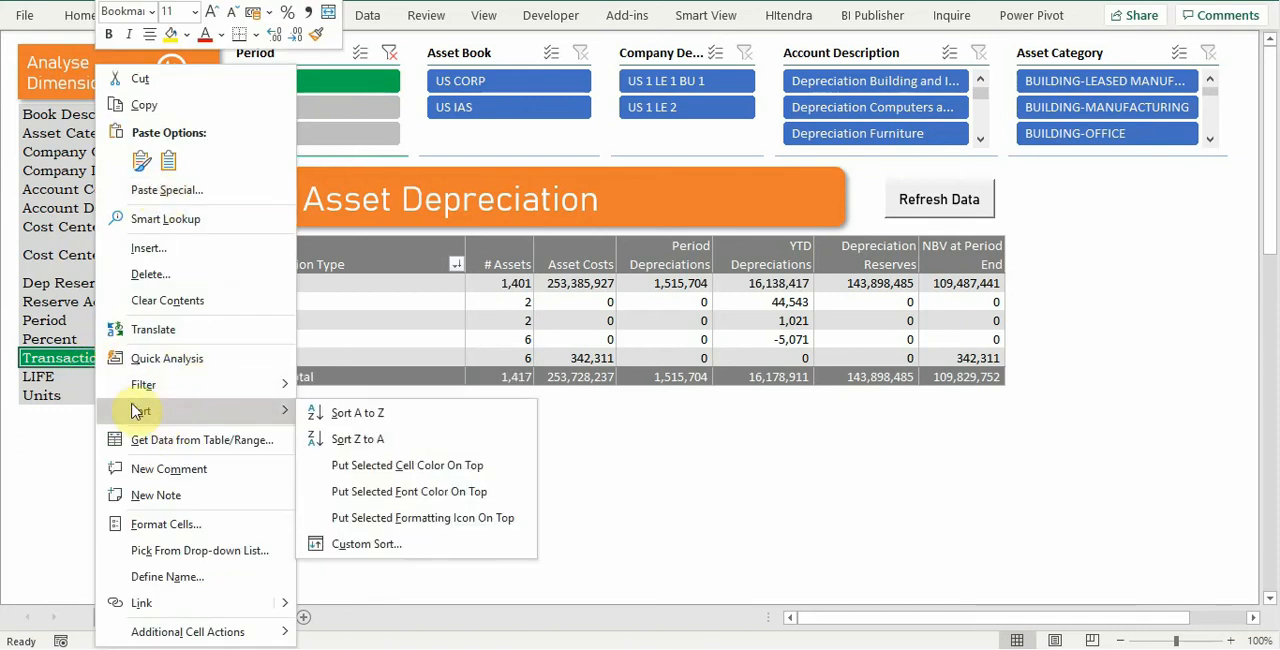
left_click(125, 248)
left_click(118, 261)
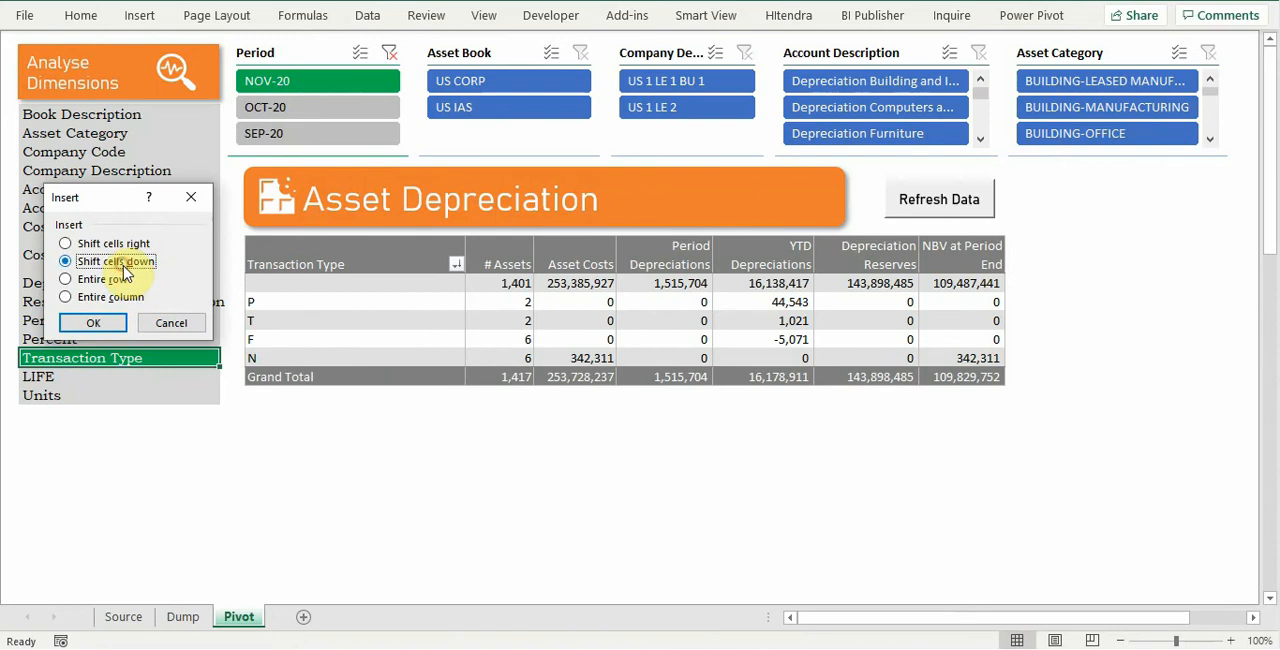
left_click(110, 323)
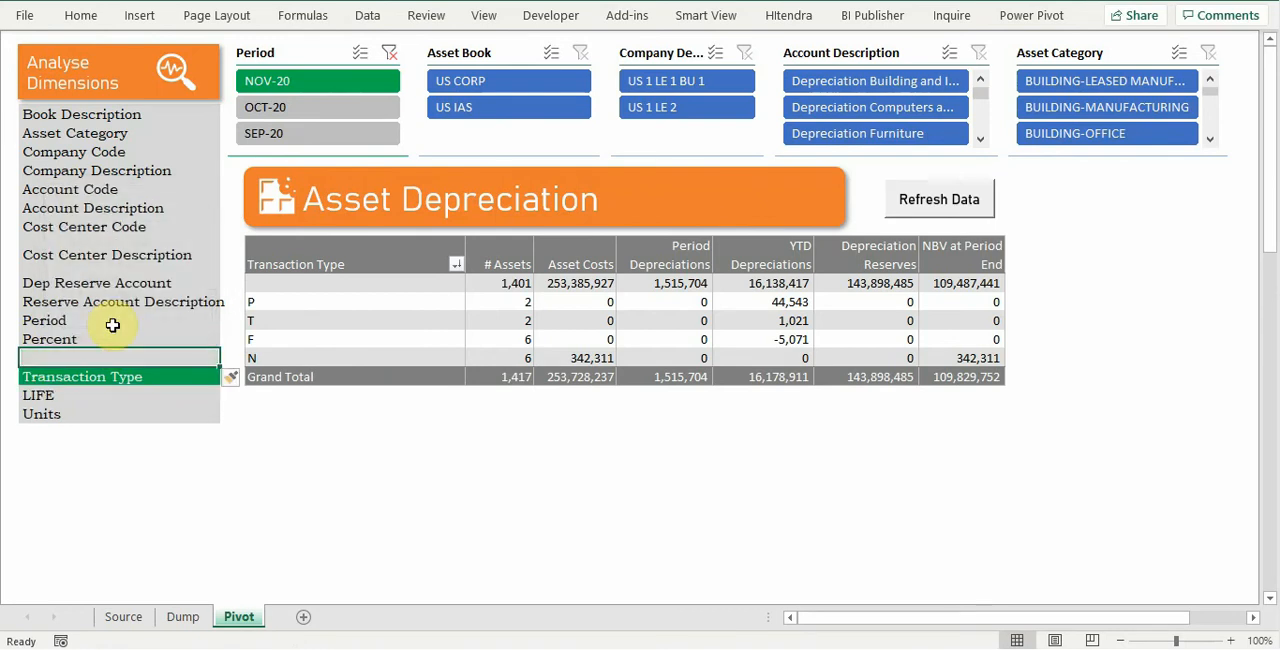
type("Book Description")
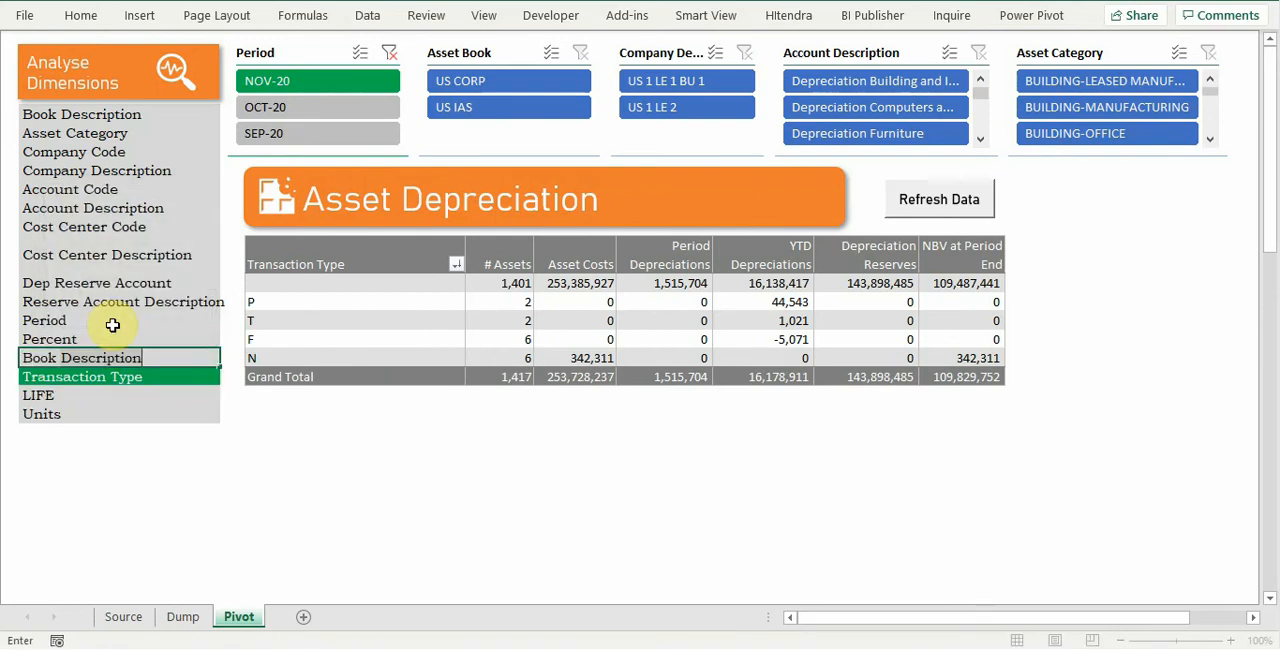
type("Class")
key("Return")
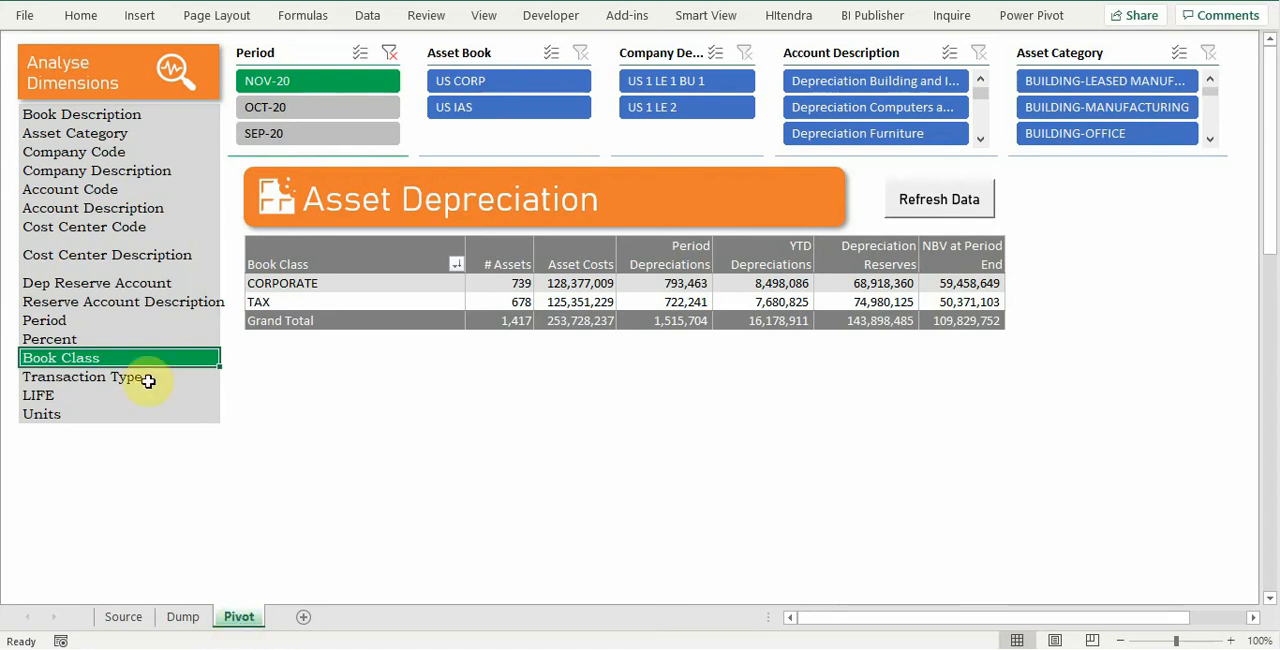
Step: On the Dump sheet, add a column after Asset Key that uses CONCAT to join Account Code, a hyphen and Account Description
left_click(184, 617)
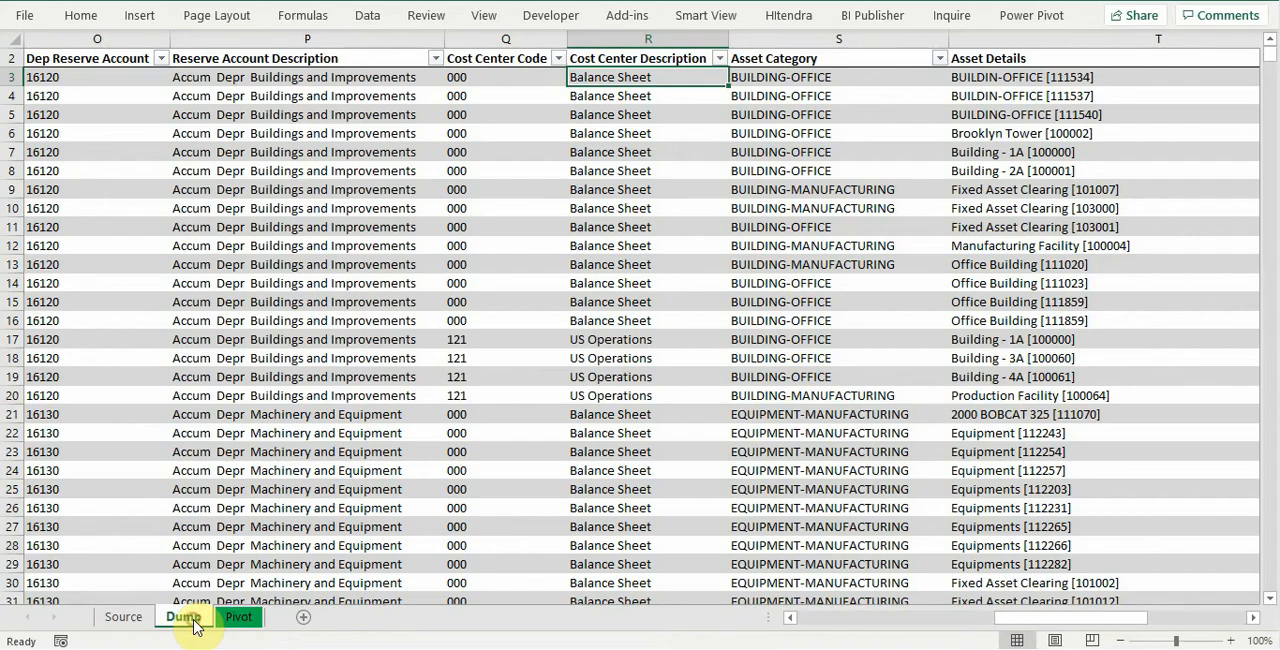
left_click(87, 61)
key("Left")
key("Left")
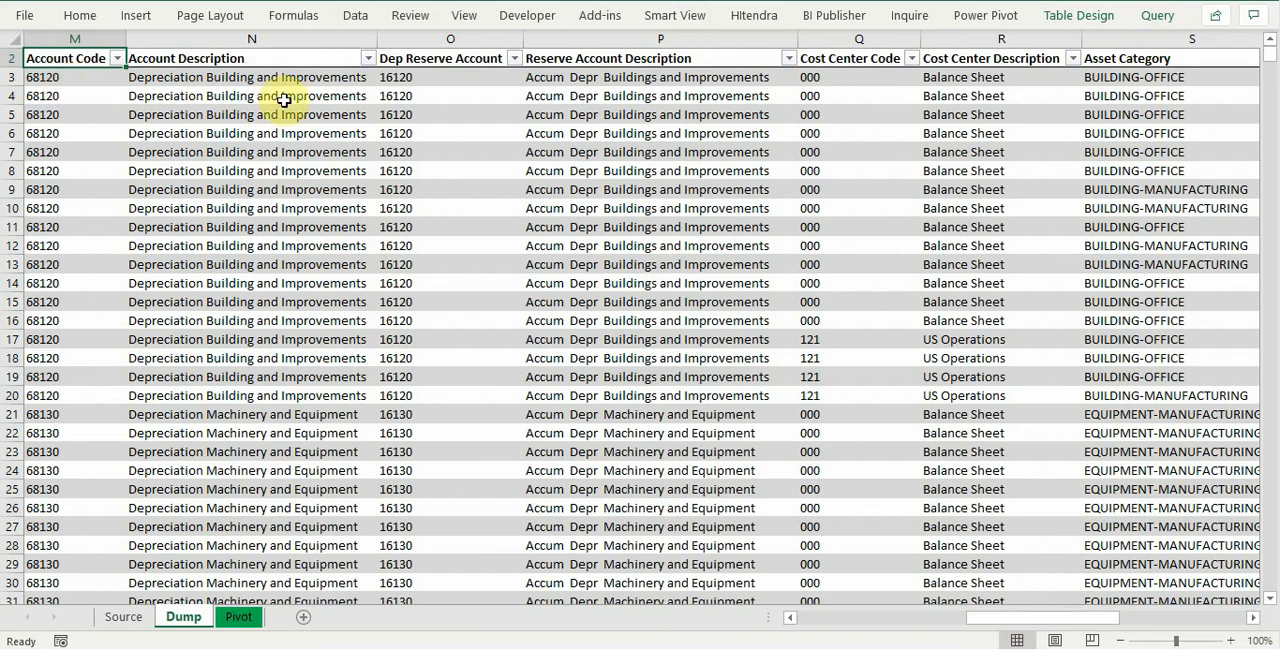
key("ctrl+Right")
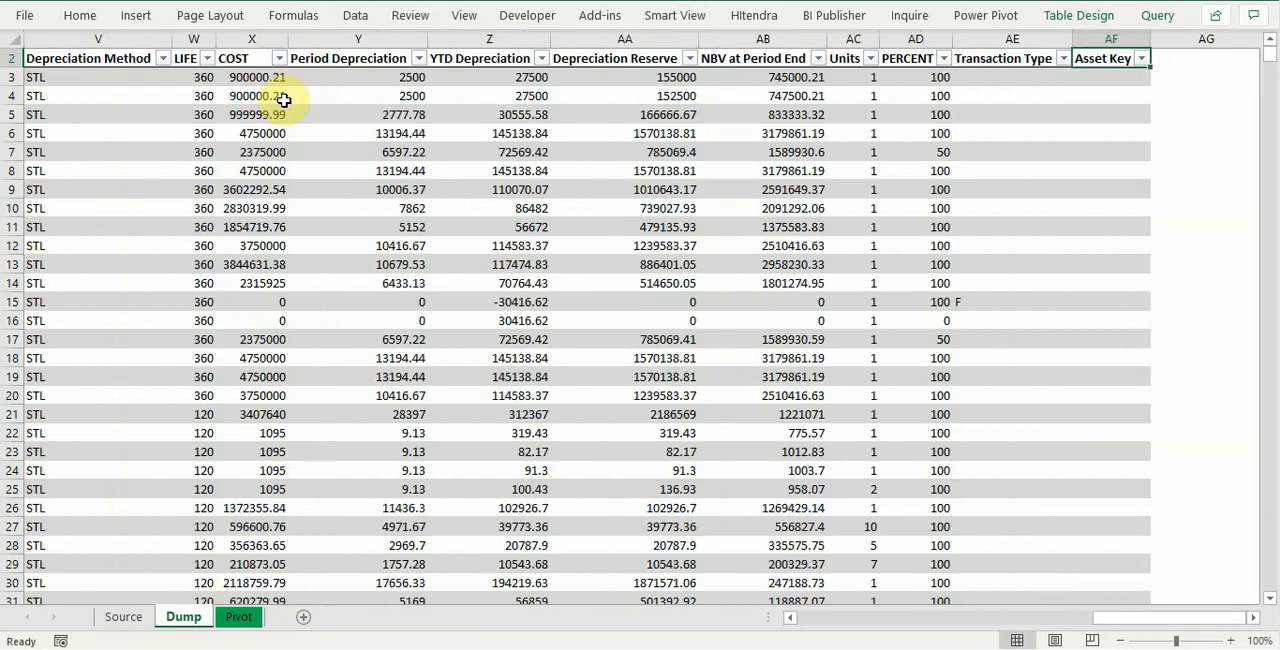
key("Right")
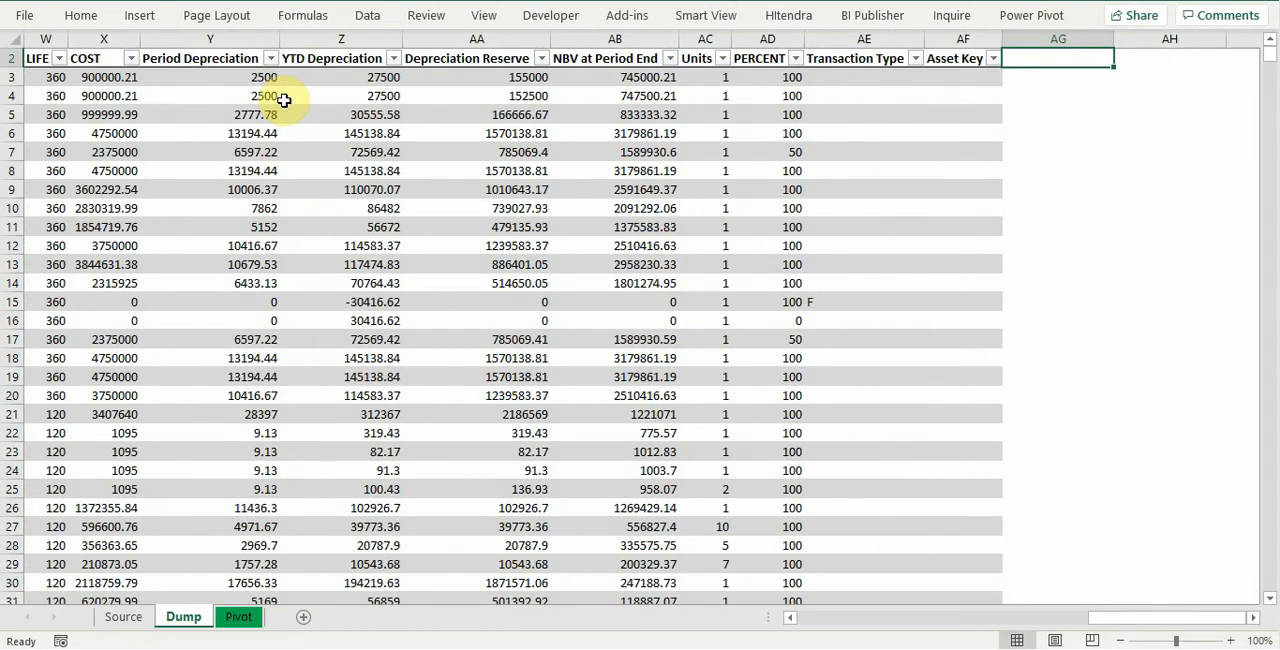
key("Down")
type("=con")
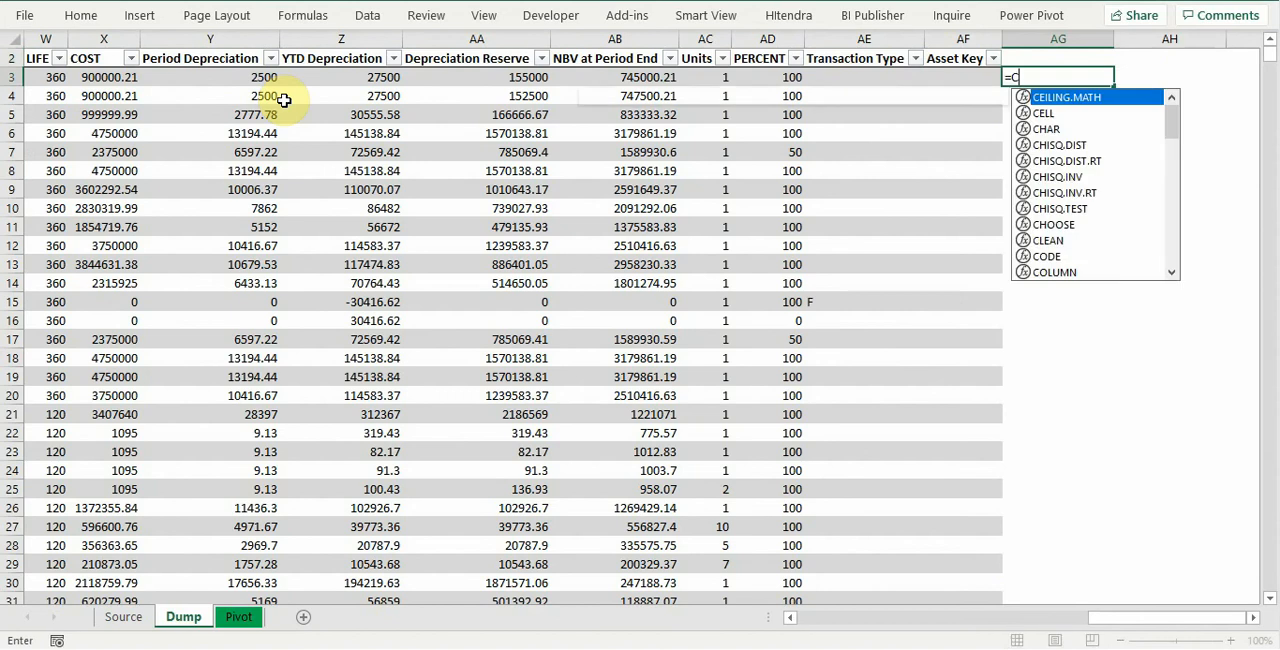
key("Tab")
key("Left")
key("Left")
key("Left")
key("Left")
key("Left")
key("Left")
key("Left")
key("Left")
key("Left")
key("Left")
key("Left")
key("Left")
key("Left")
key("Left")
key("Left")
key("Left")
key("Left")
key("Left")
key("Left")
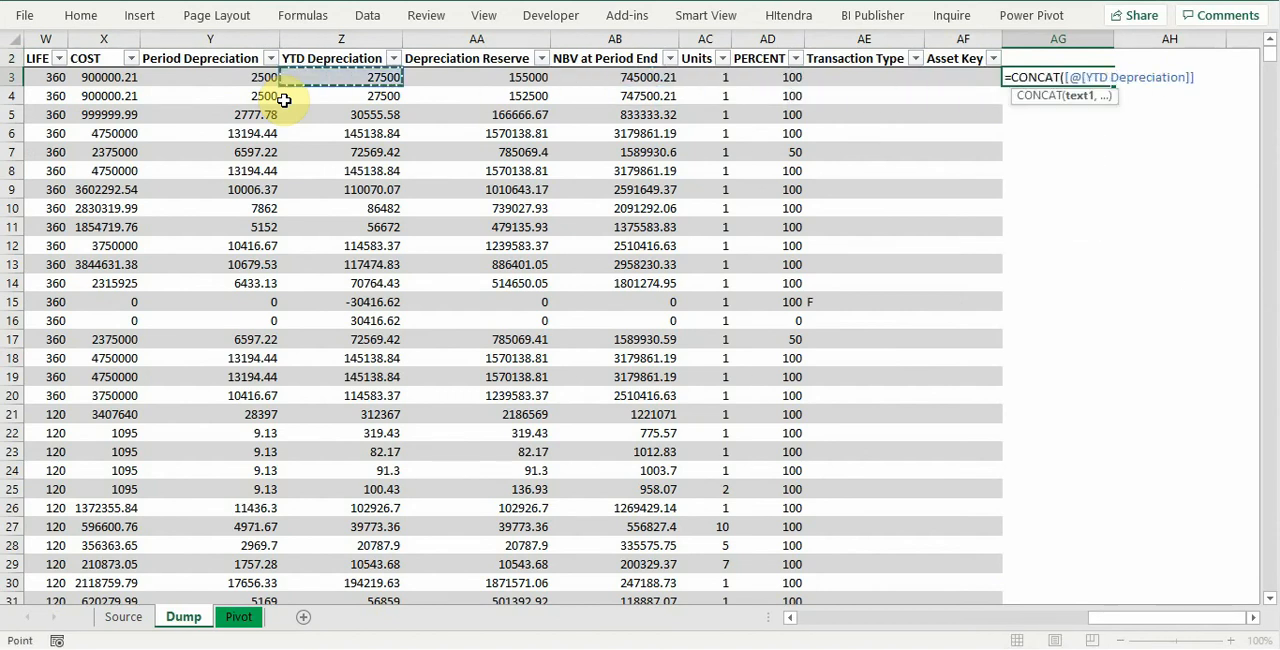
key("Left")
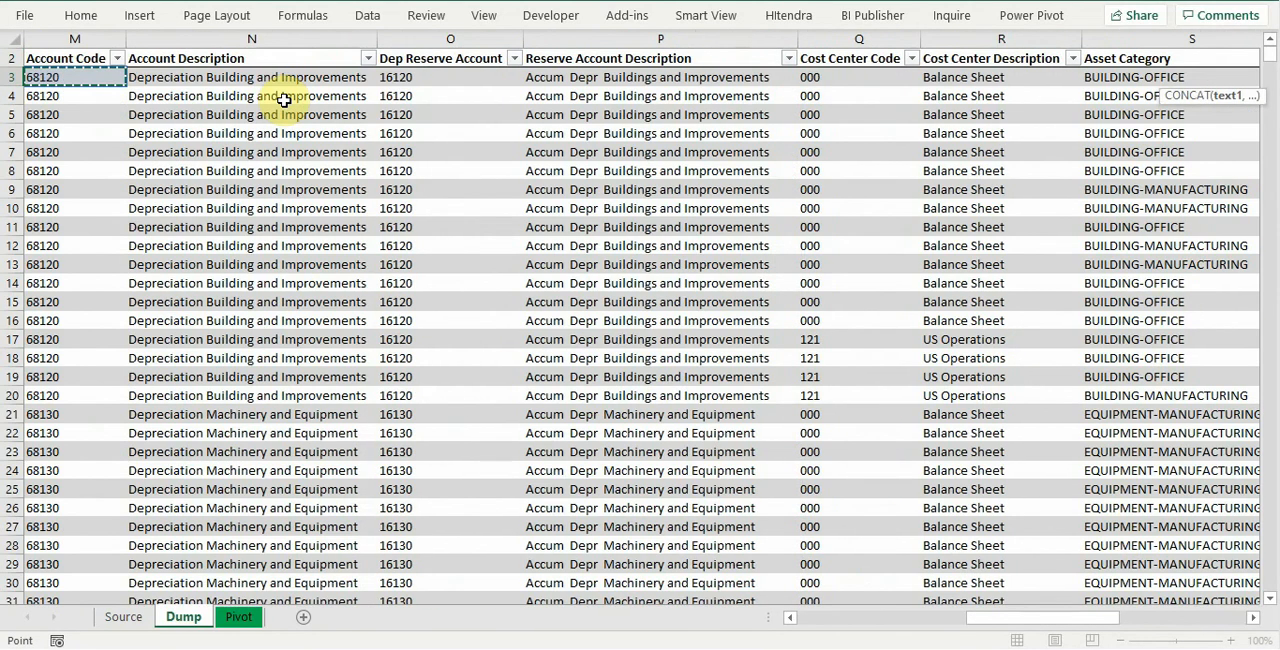
type(",")
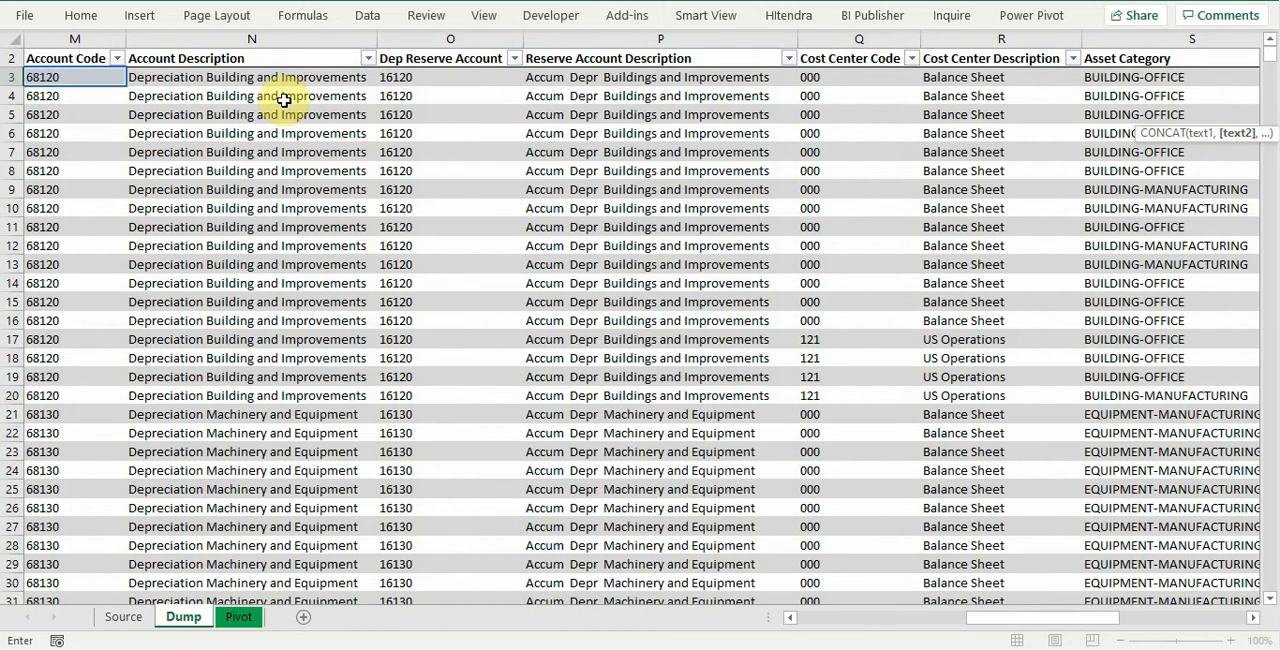
left_click(281, 77)
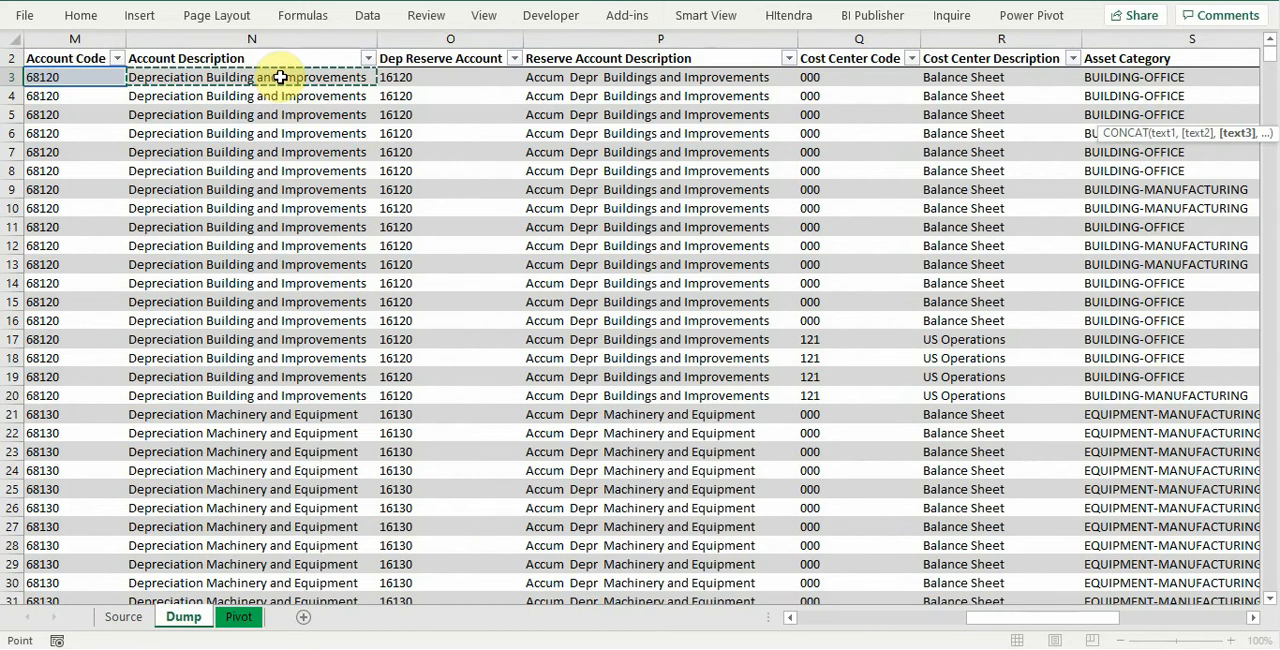
key("Return")
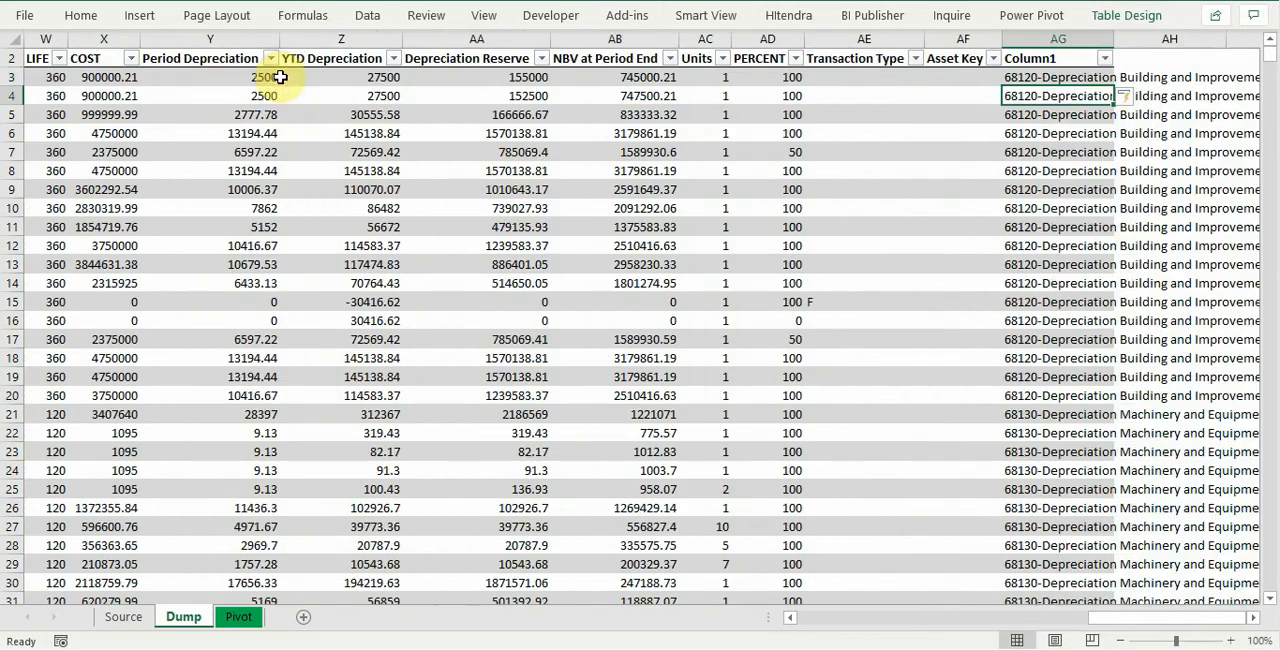
Step: Name the new column's header "Accoiunt" and return to the Pivot sheet
left_click(1037, 59)
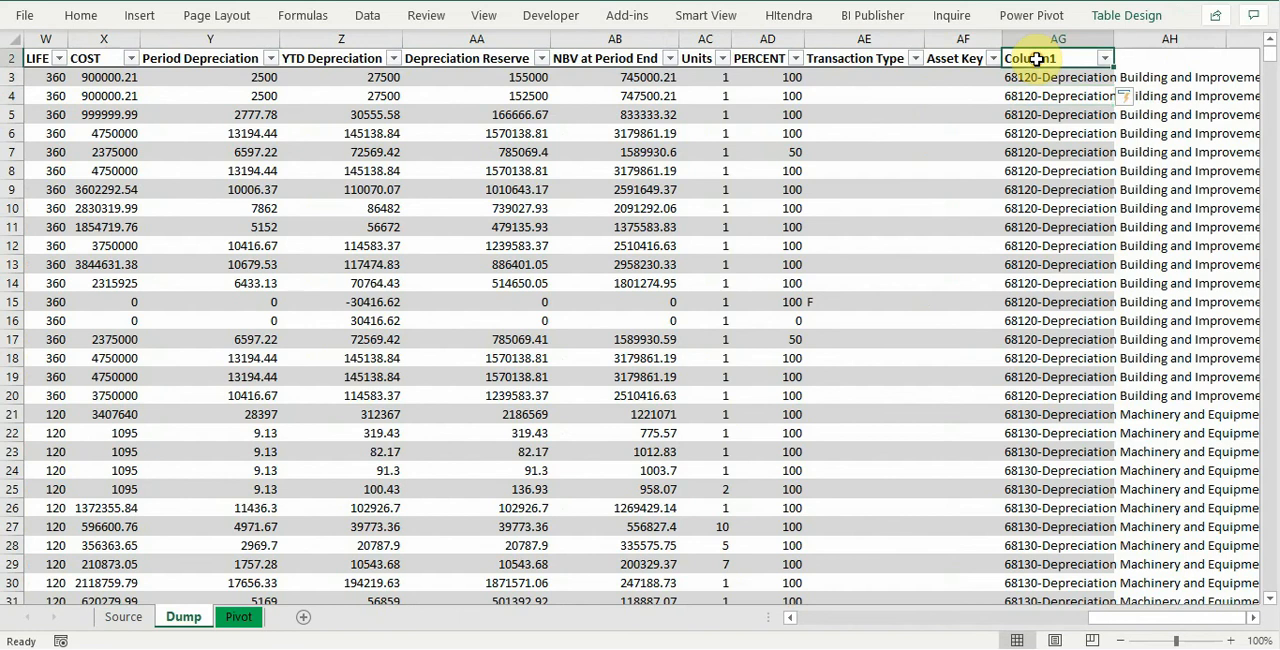
type("Accoun")
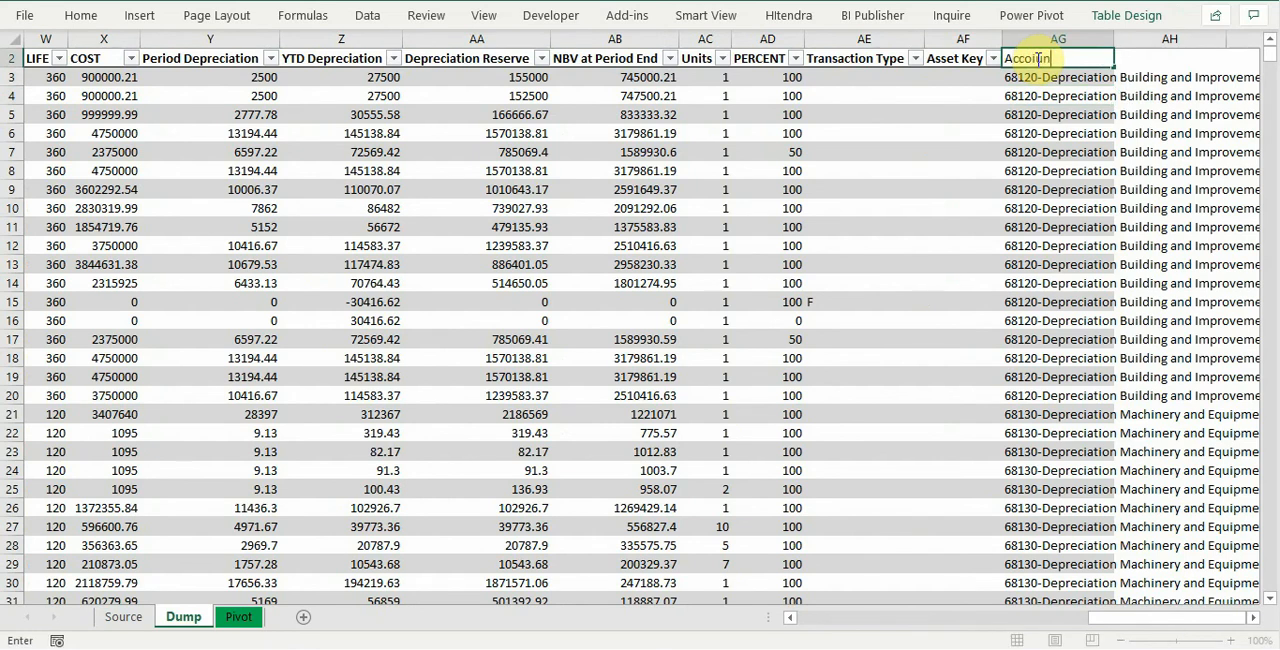
type("unt")
key("Return")
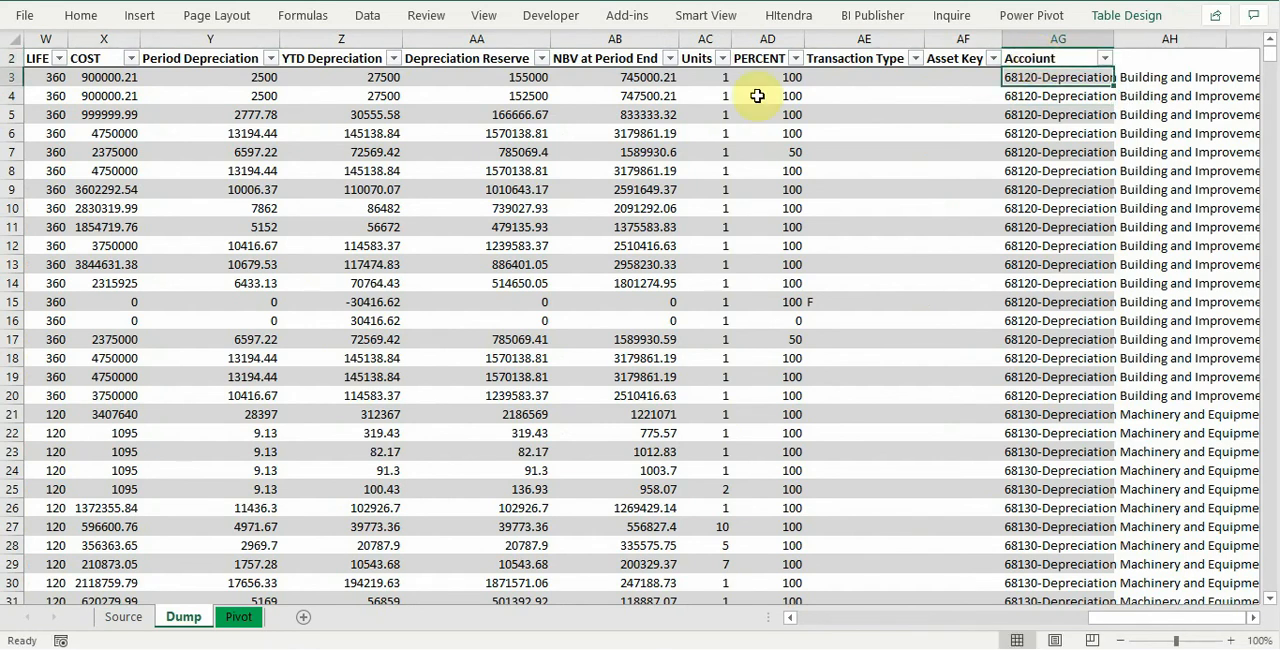
left_click(239, 625)
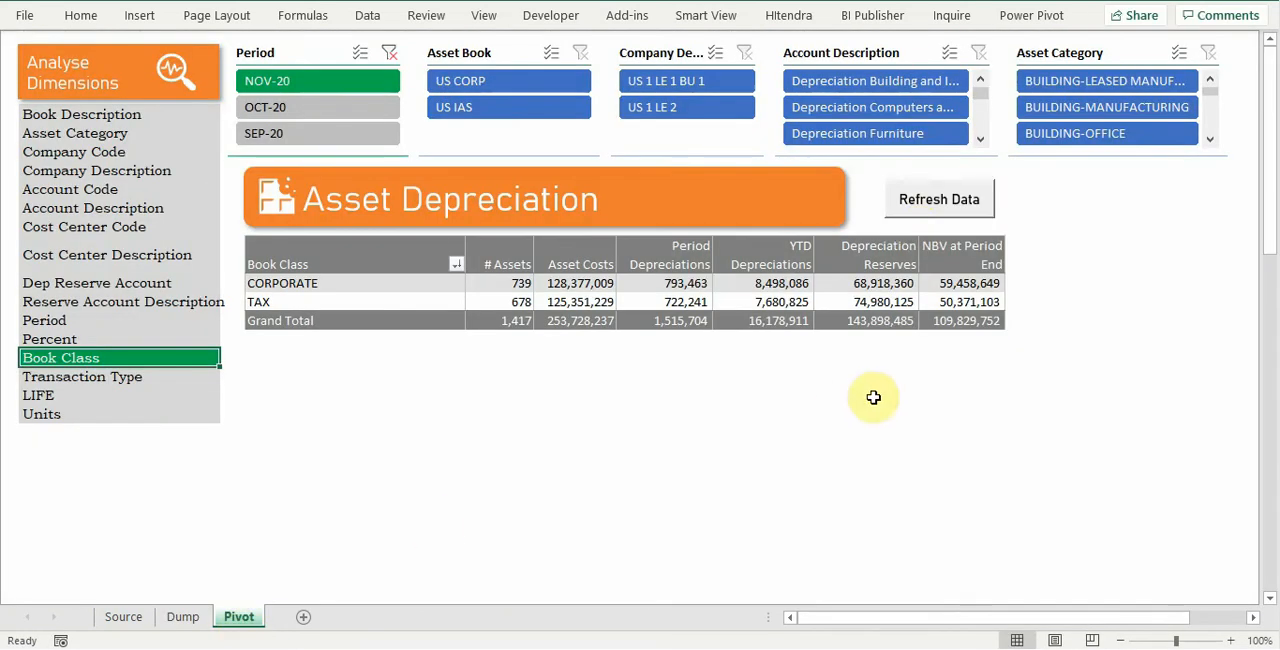
Step: Refresh the pivot data and break the pivot down by Percent
left_click(925, 213)
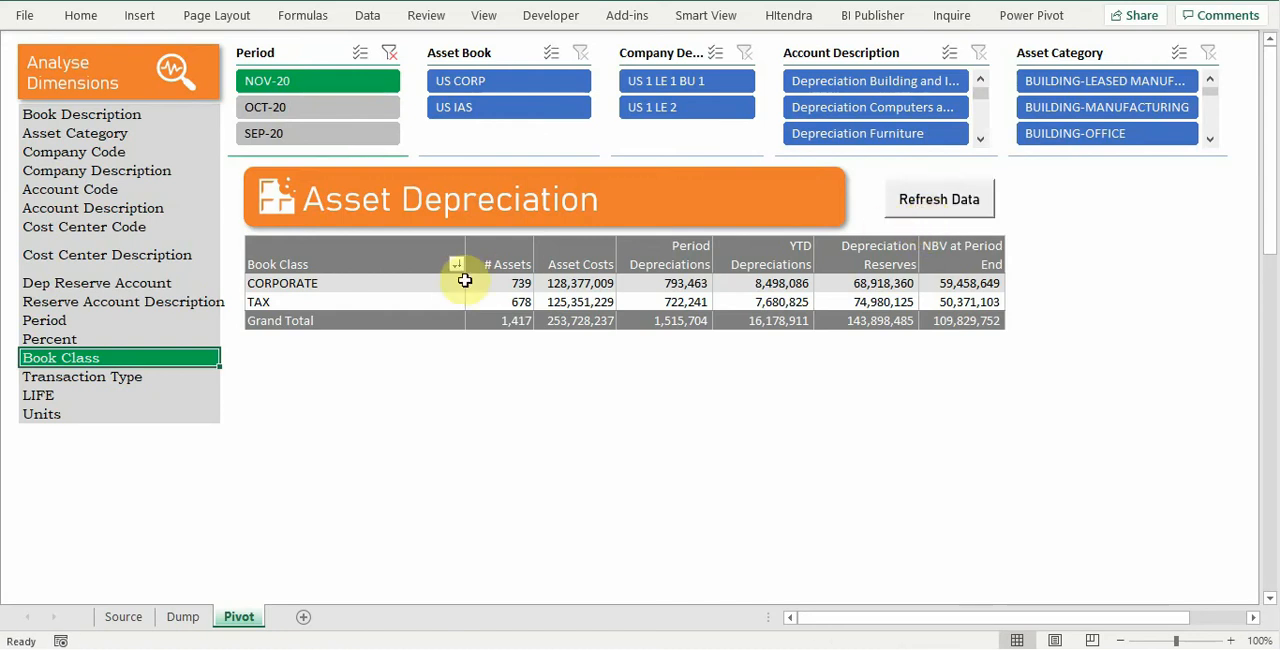
left_click(93, 339)
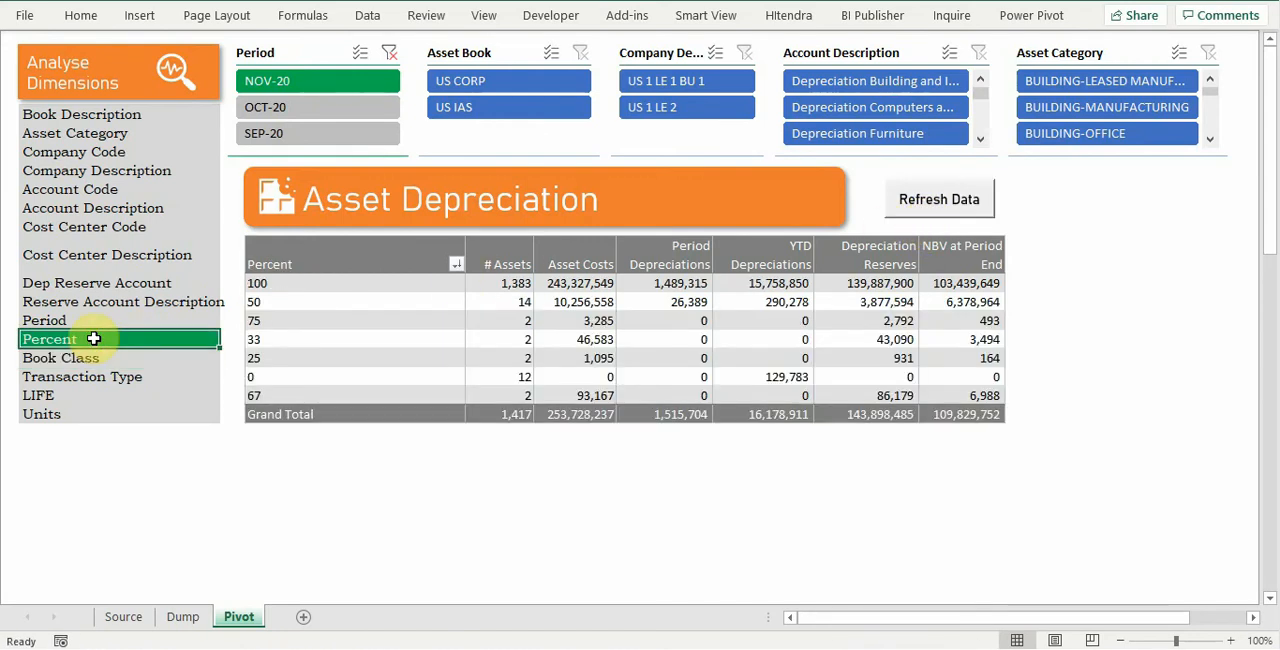
Step: Replace the Account Code entry in the dimension list with Account and dismiss the incorrect-dimension warning
left_click(53, 196)
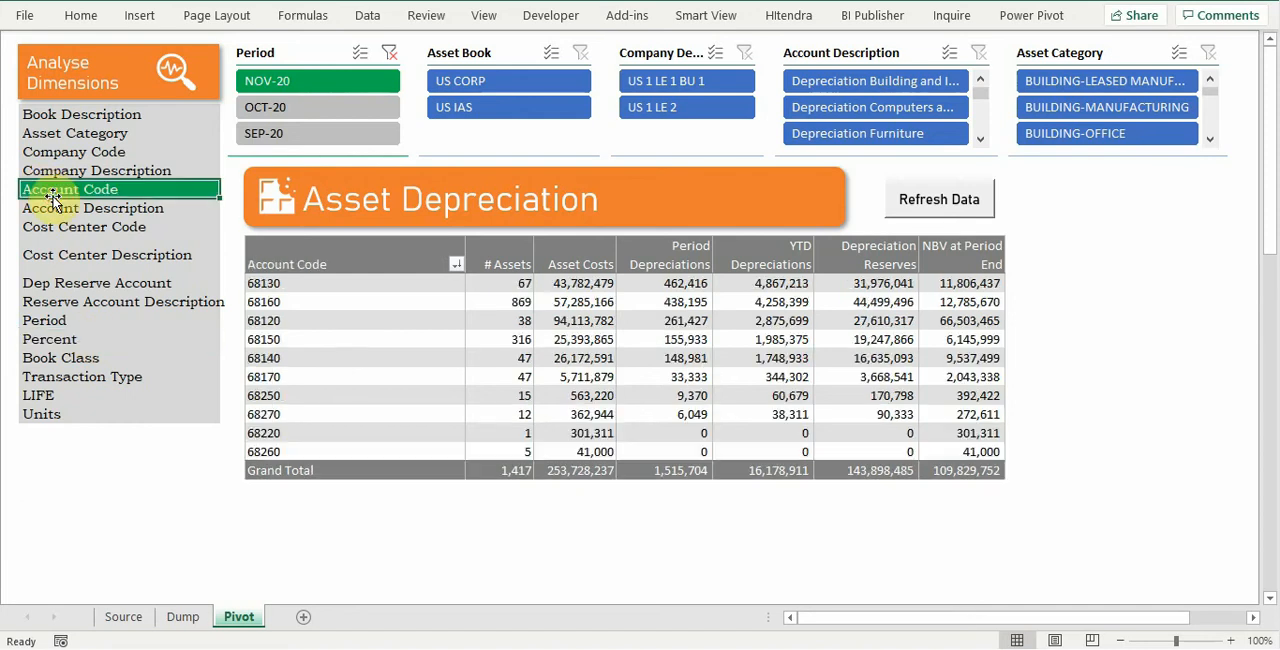
key("F2")
key("BackSpace")
key("BackSpace")
key("BackSpace")
key("BackSpace")
key("BackSpace")
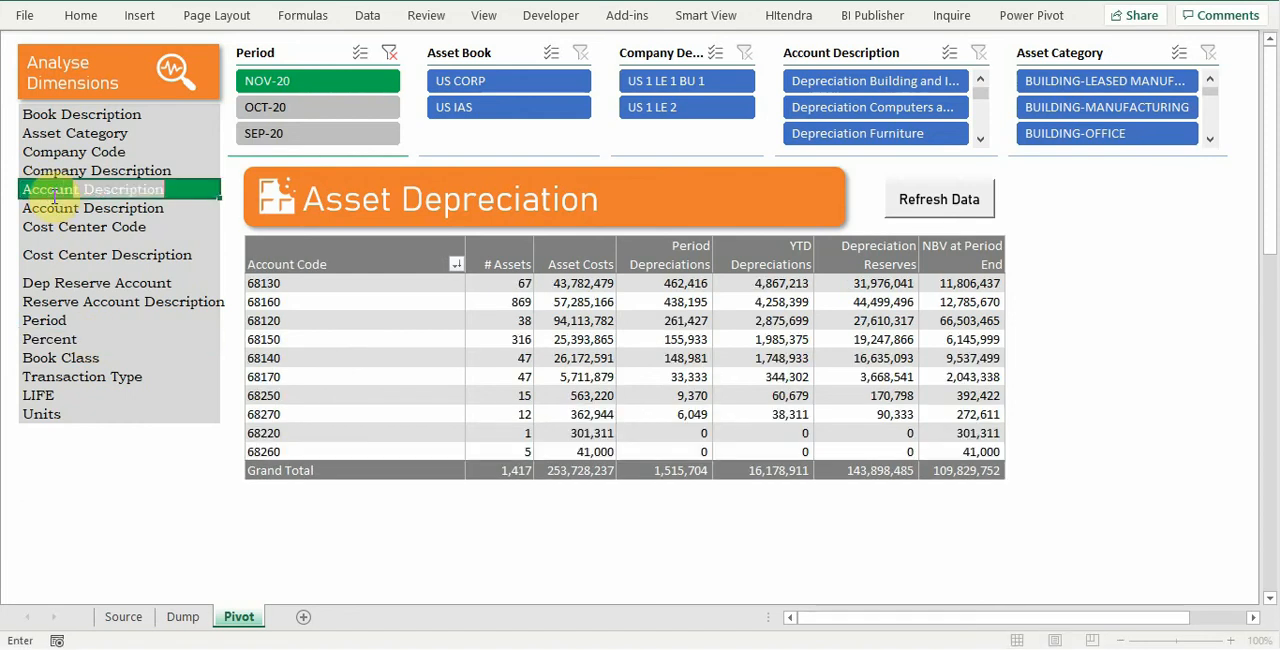
key("Return")
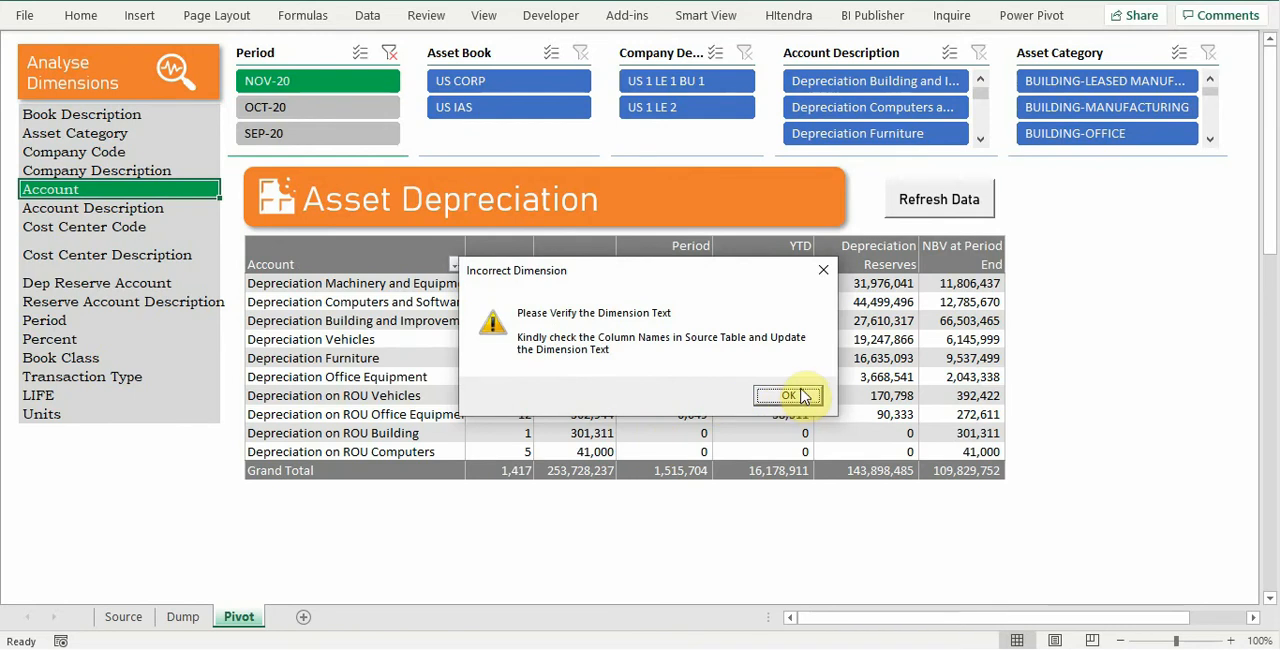
left_click(806, 399)
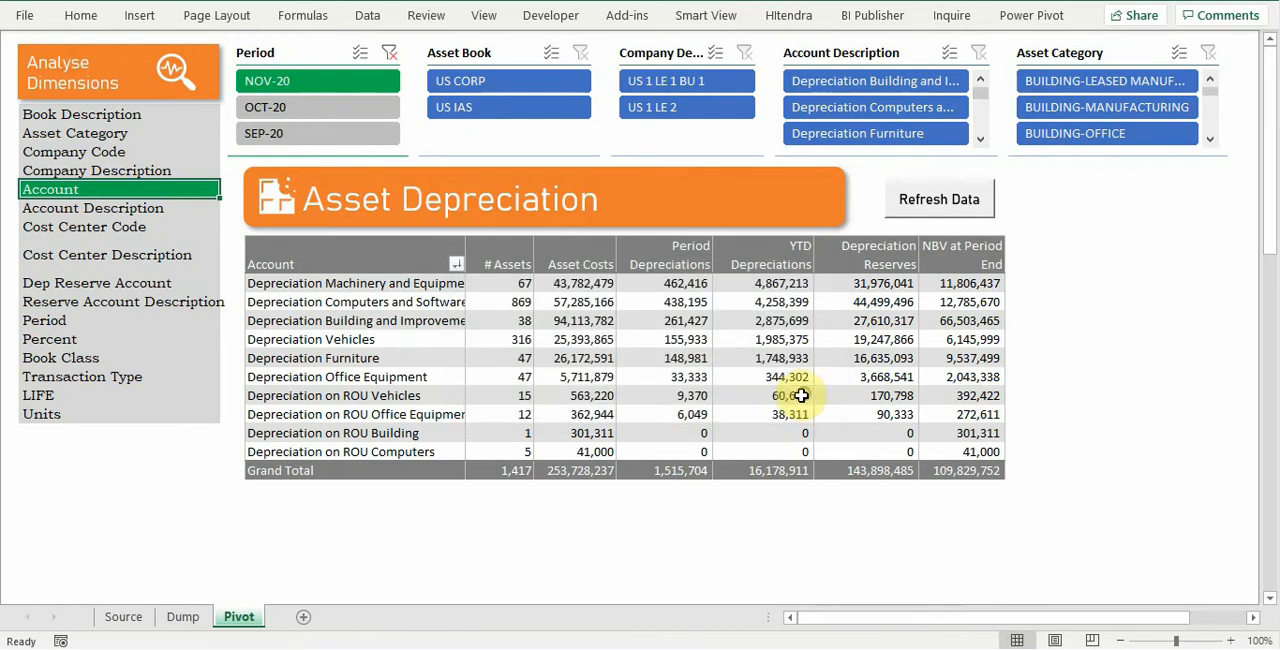
Step: On the Dump sheet, correct the misspelled header of the combined account column to Account
left_click(191, 621)
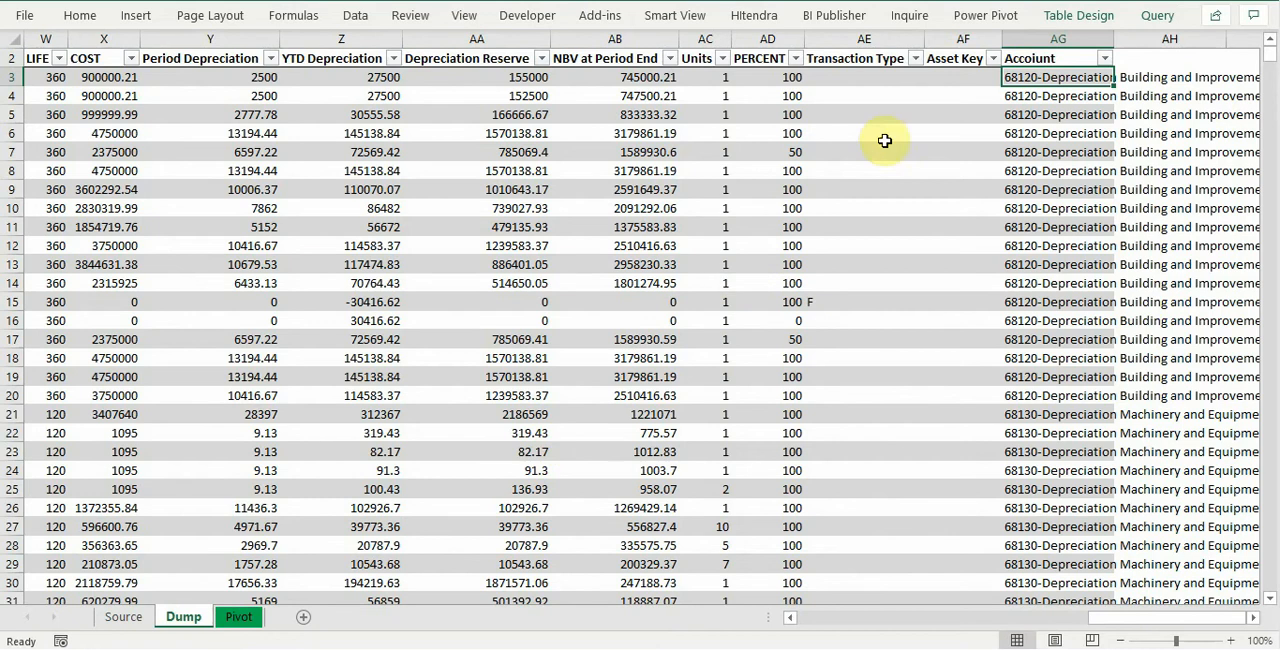
left_click(1030, 58)
double_click(1030, 58)
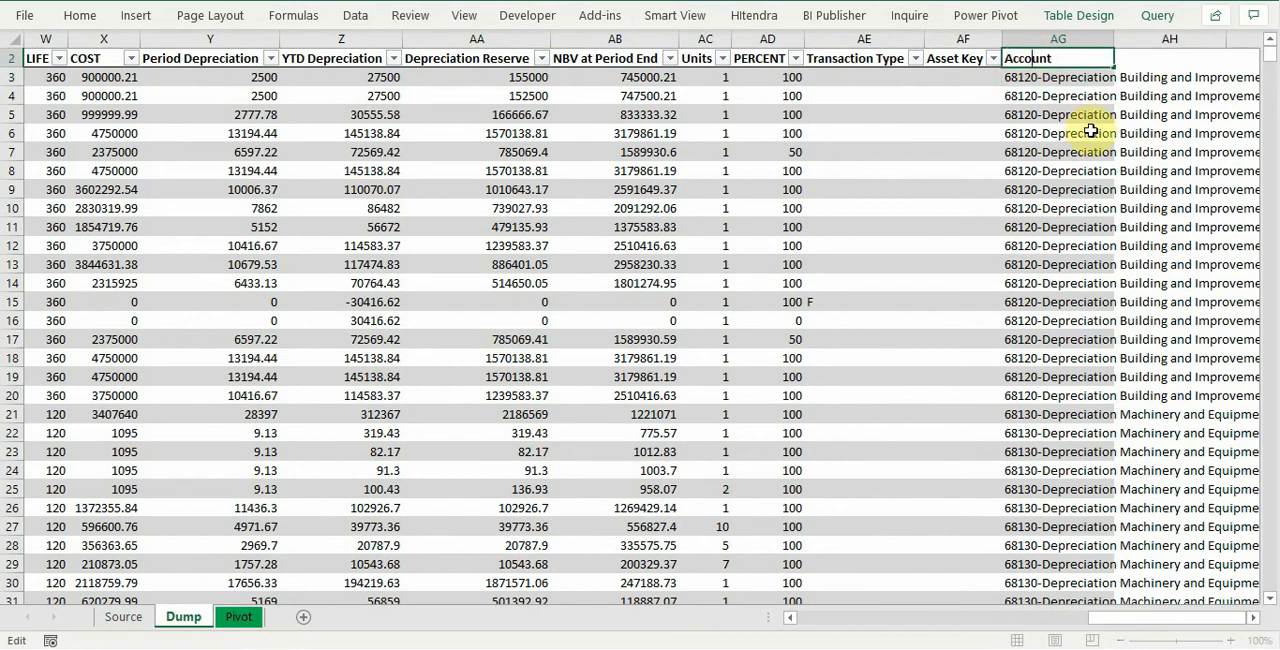
key("Return")
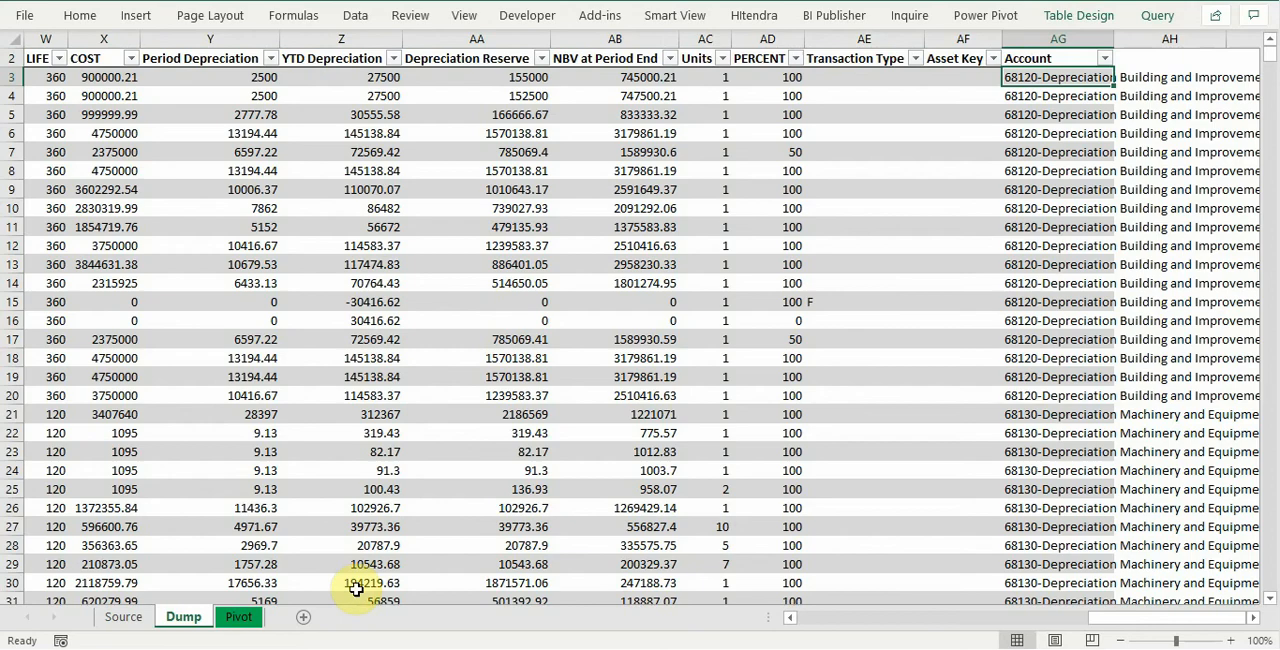
Step: Refresh the data on the Pivot sheet and break the pivot down by Account, followed by Asset Category
left_click(255, 615)
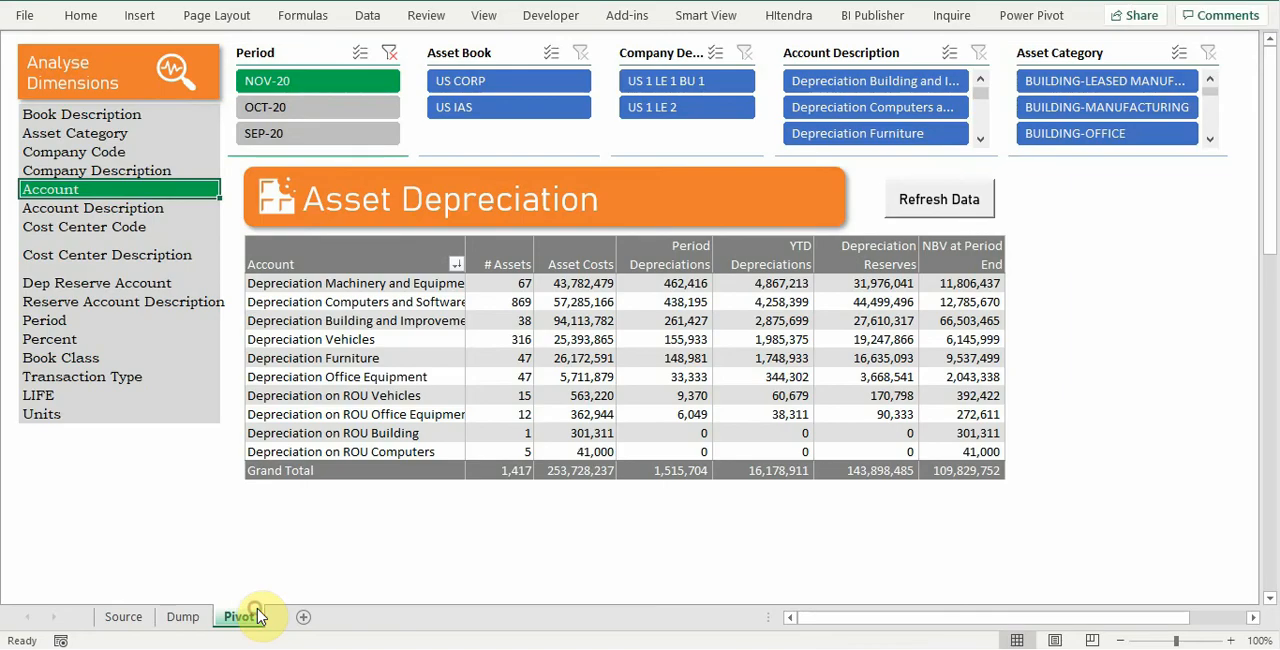
left_click(930, 203)
left_click(132, 210)
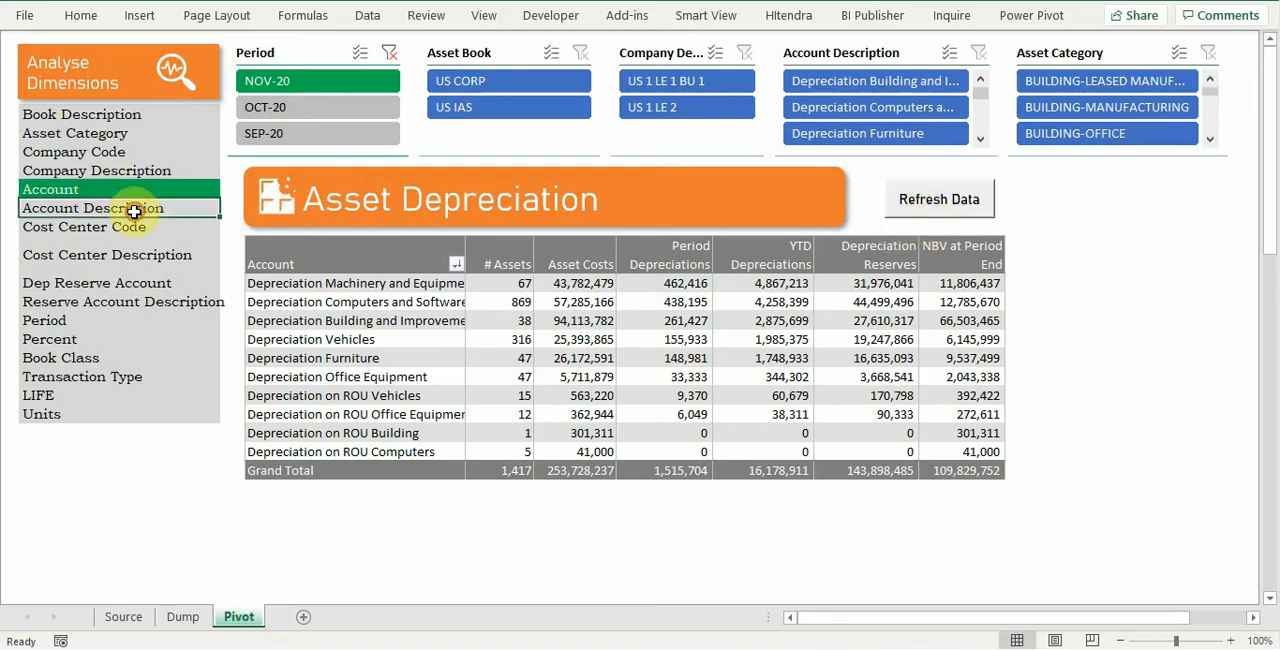
left_click(122, 193)
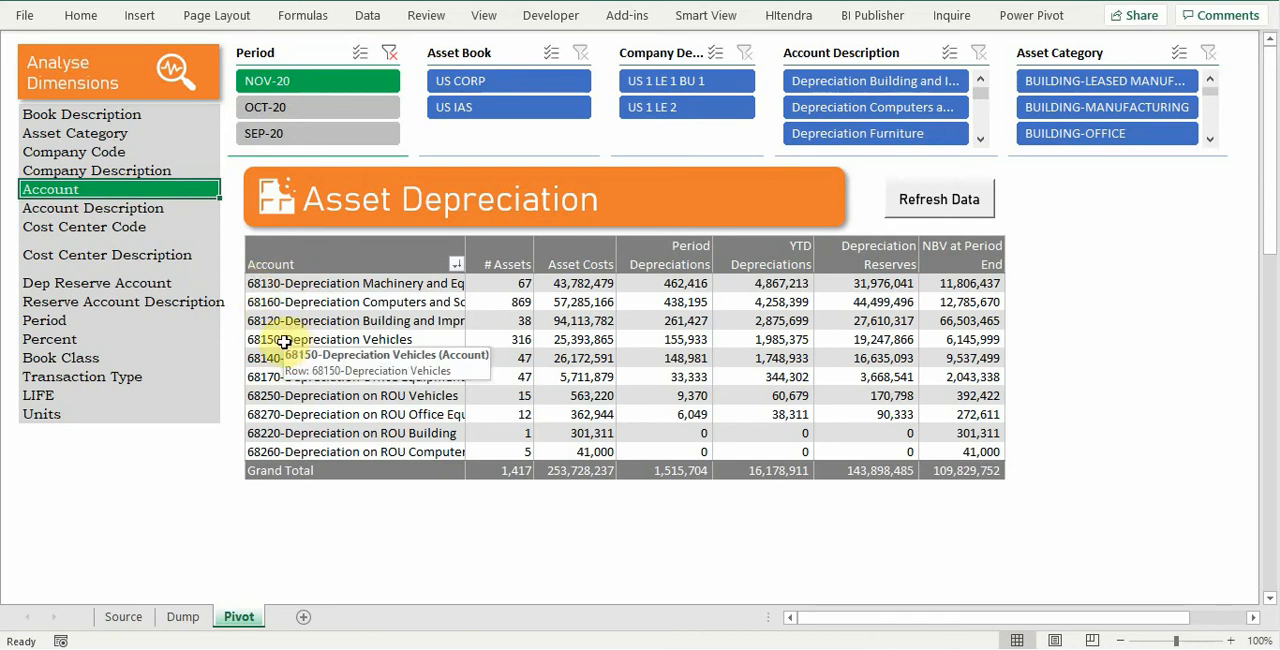
left_click(90, 136)
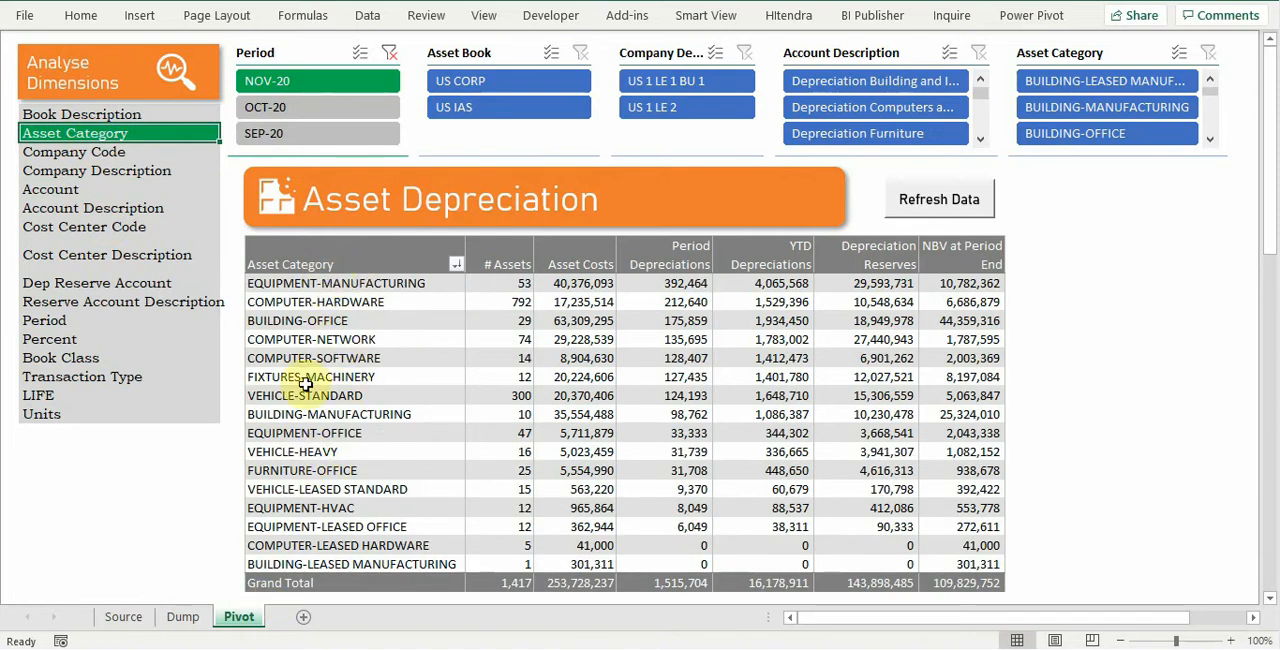
Step: Go to the Dump sheet and show the formula bar
left_click(186, 619)
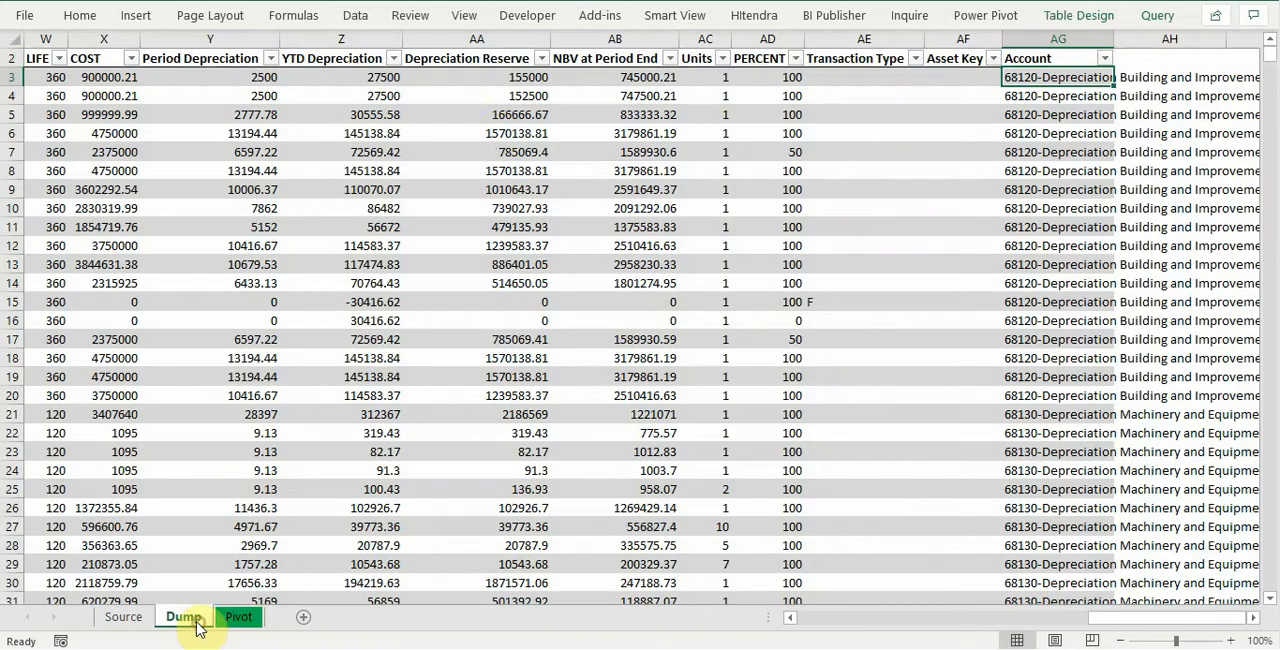
left_click(462, 15)
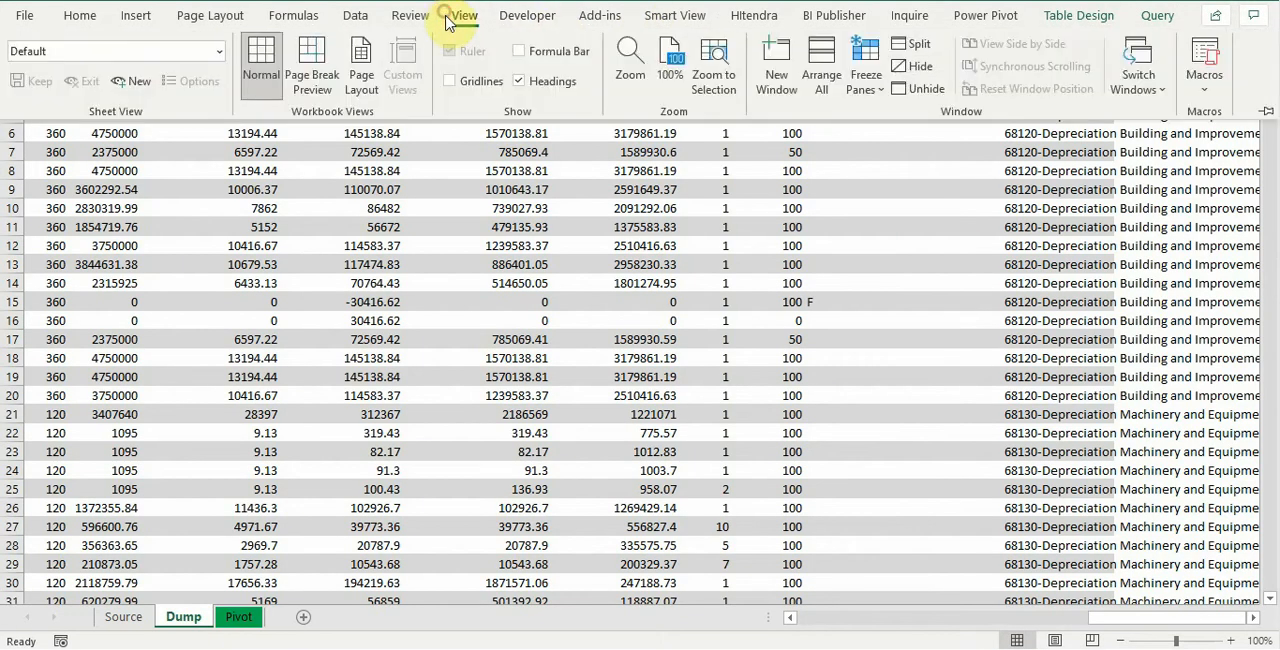
left_click(522, 53)
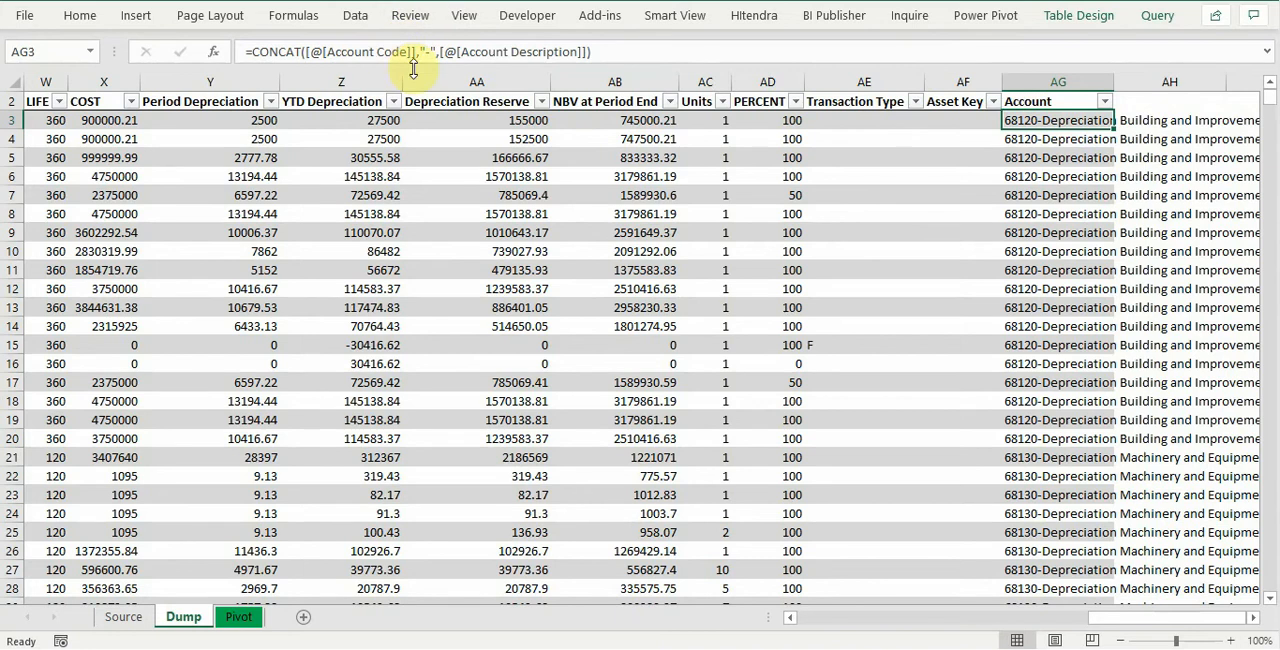
Step: In the first data row beside the Account column, start a LEFT formula that takes Asset Category as its text
key("Right")
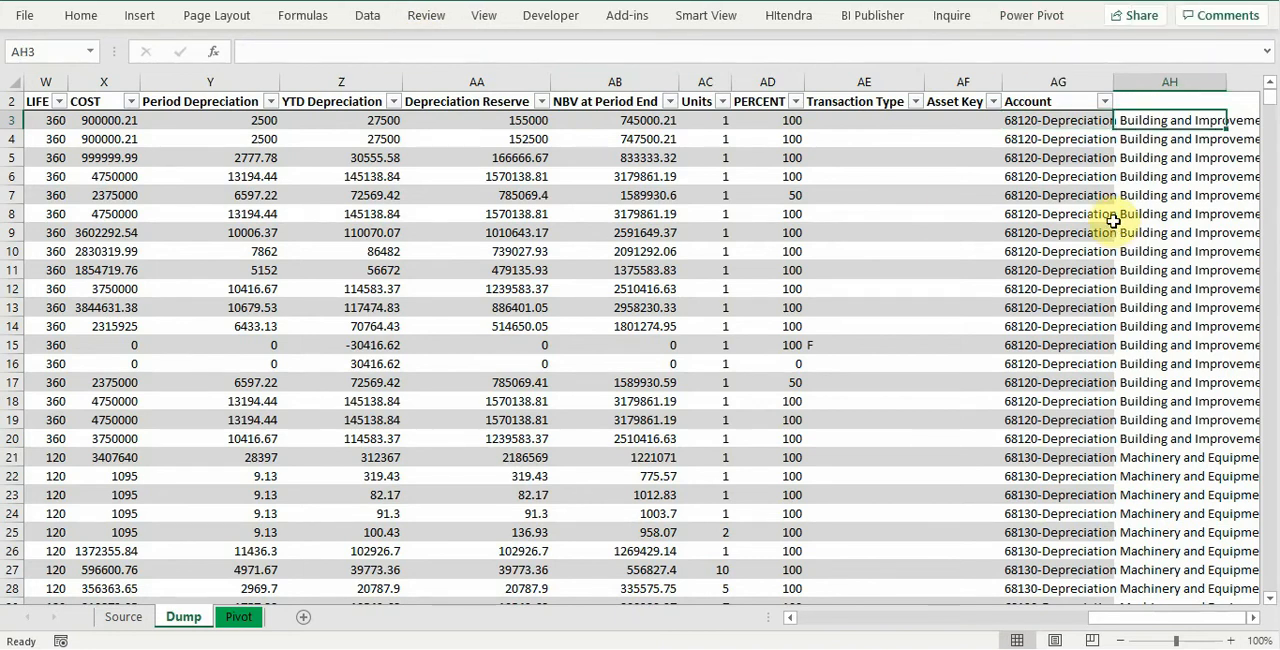
type("=lef")
key("Tab")
key("Left")
key("Left")
key("Left")
key("Left")
key("Left")
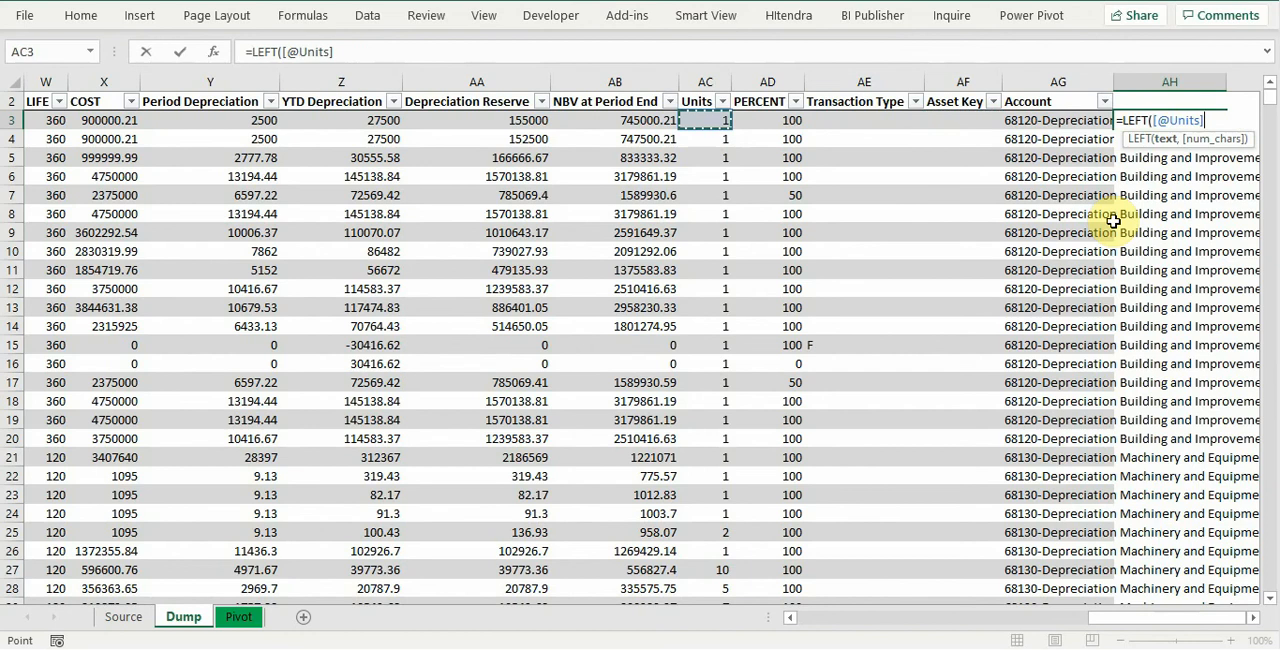
key("Left")
key("Left")
key("Left")
key("Left")
key("Left")
key("Left")
key("Left")
key("Left")
key("Left")
key("Left")
key("Left")
key("Left")
key("Left")
key("Right")
key("Right")
key("Right")
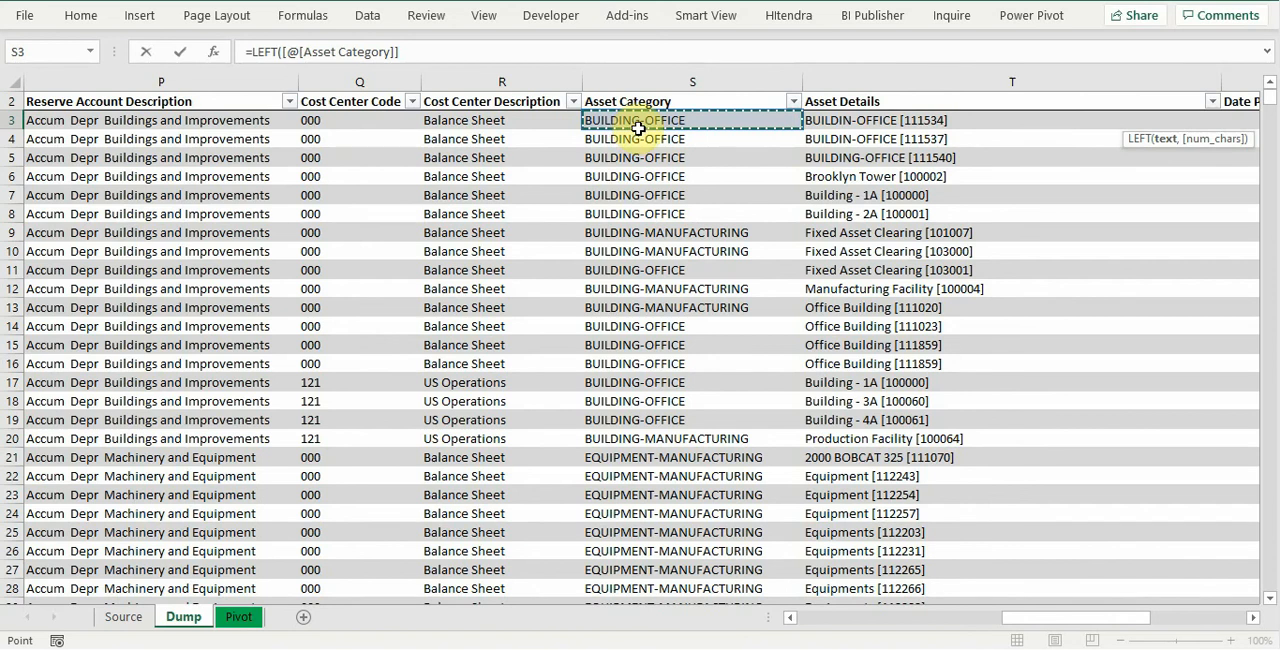
Step: Complete the LEFT formula by using SEARCH for a hyphen in Asset Category as the character count
type(",")
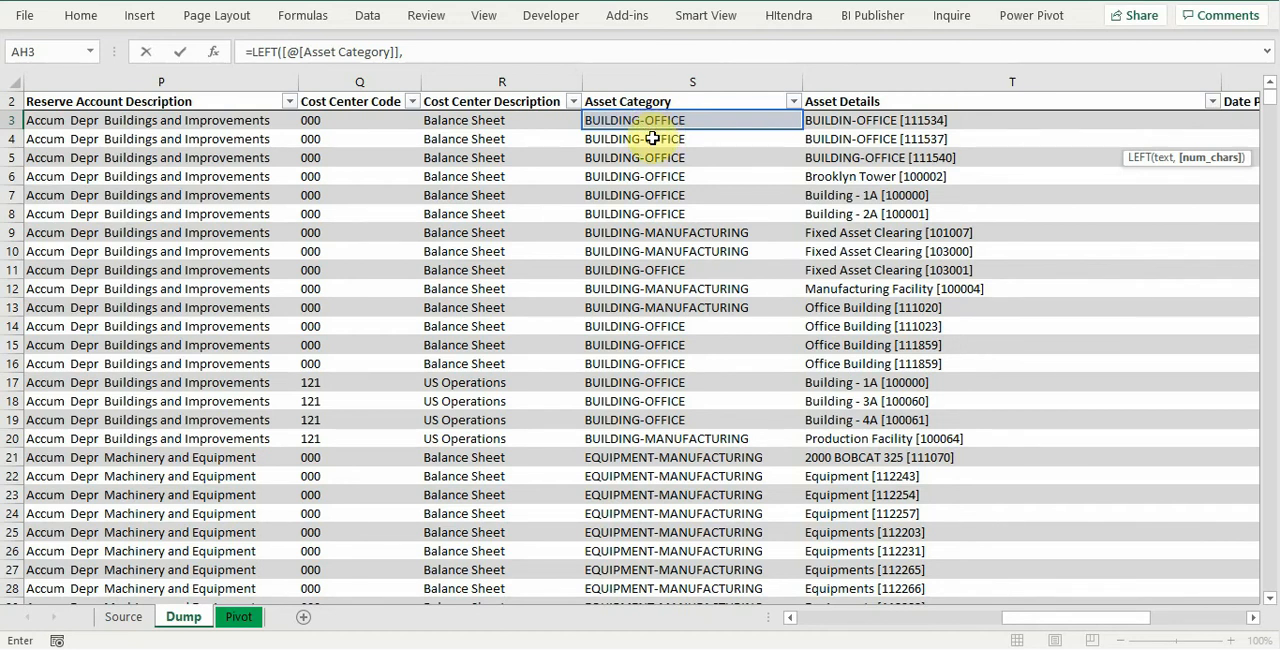
type("sea")
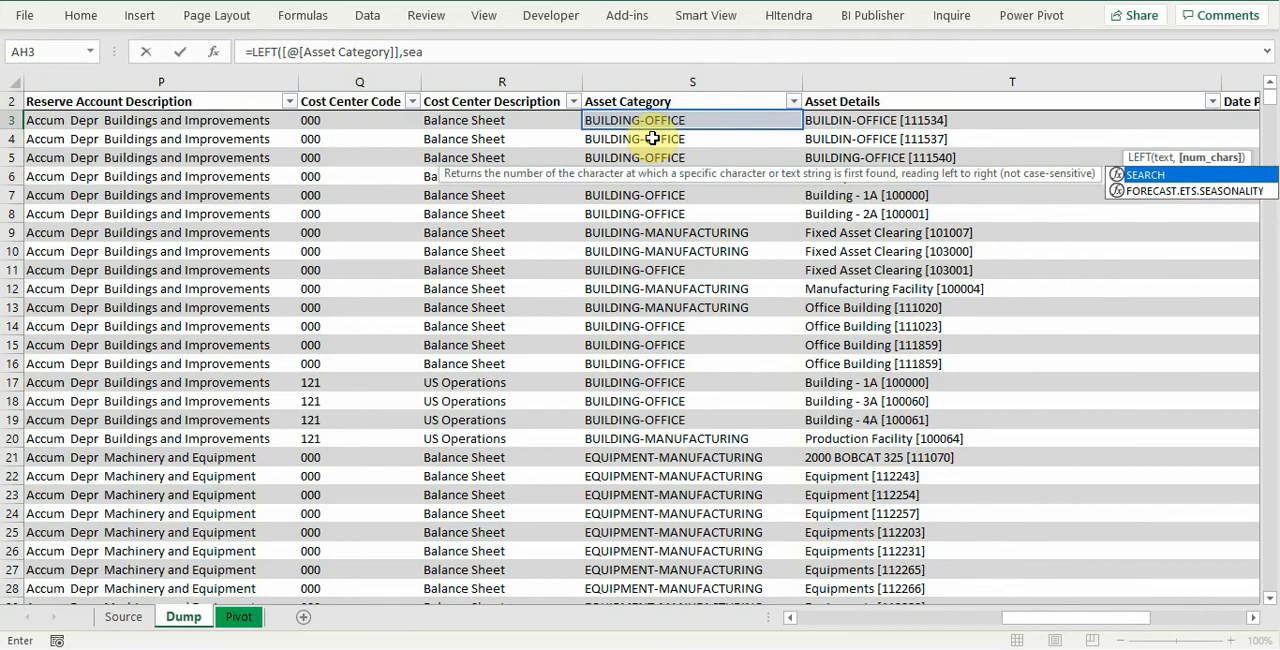
key("Tab")
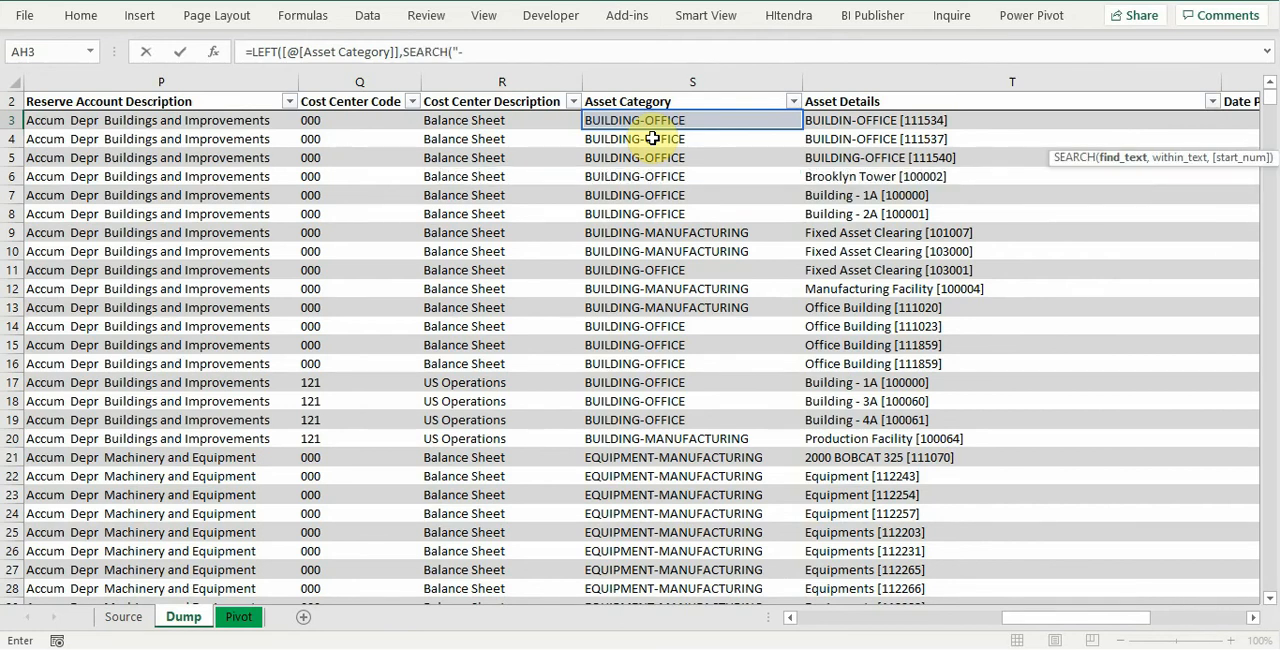
type("\"-\",")
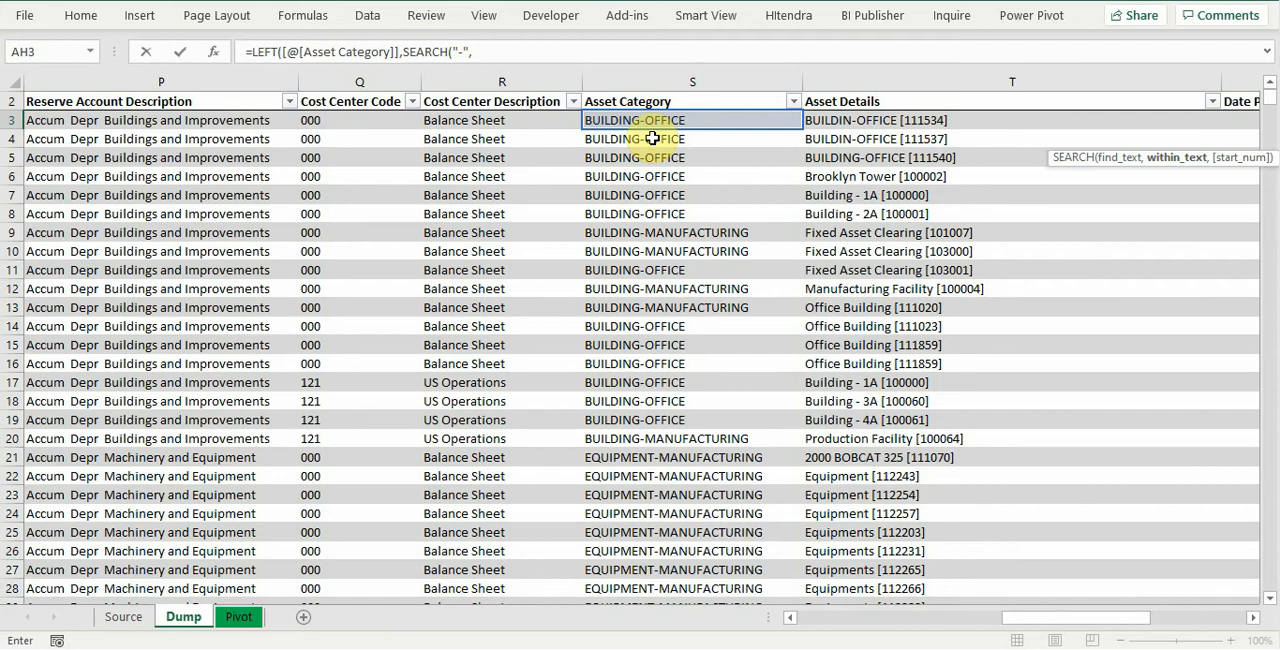
left_click(694, 120)
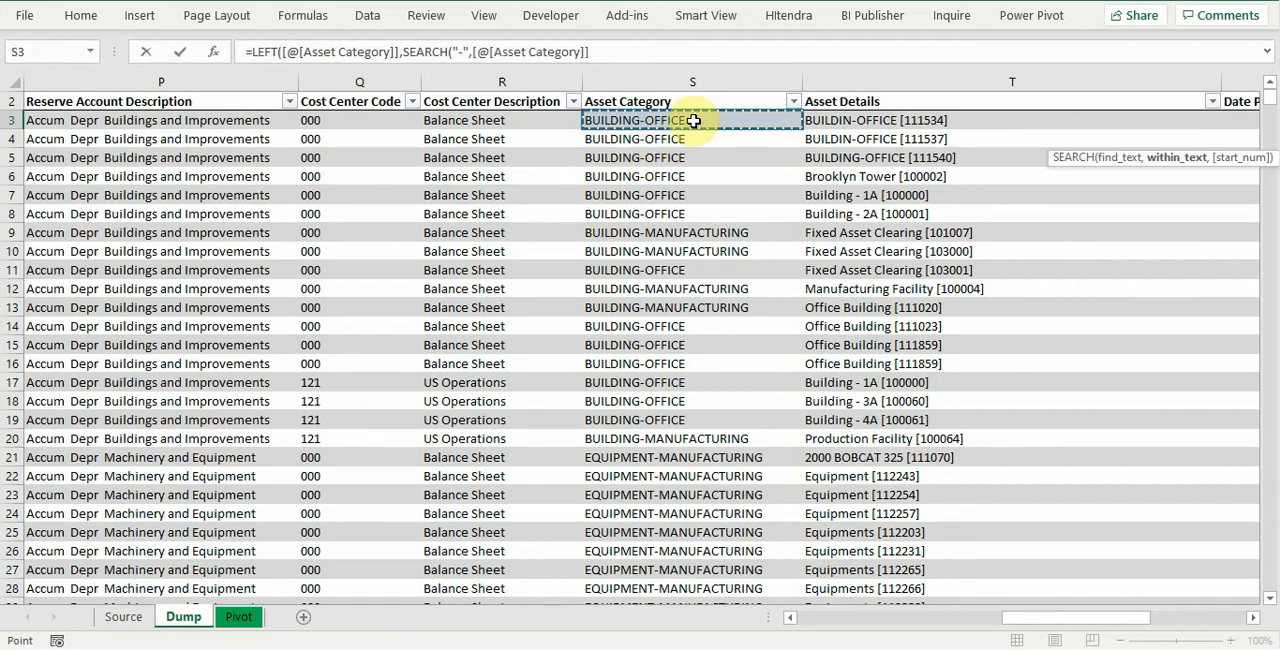
type(")")
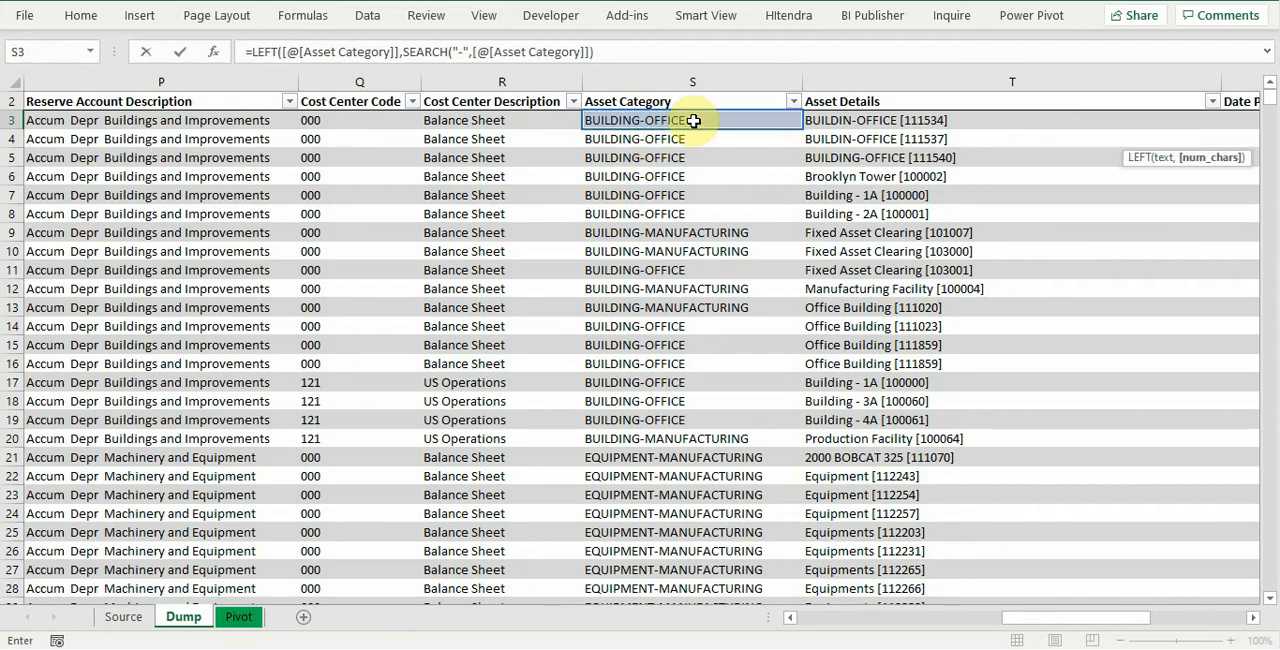
type(")")
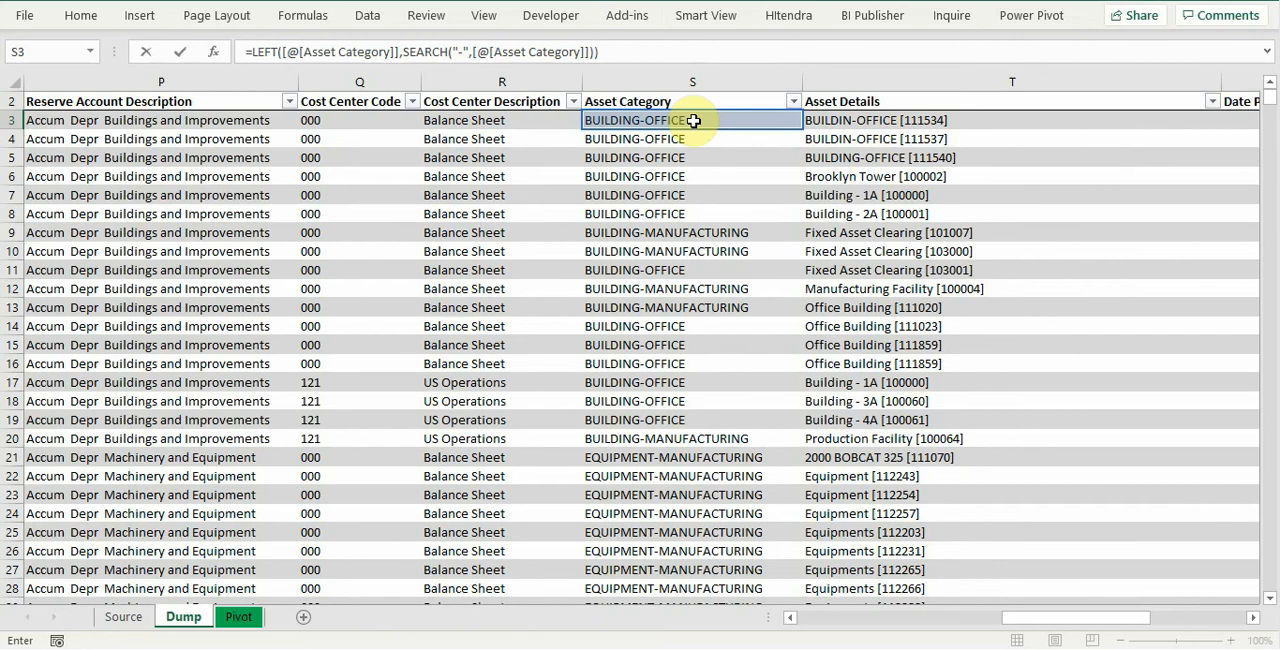
key("ctrl+Return")
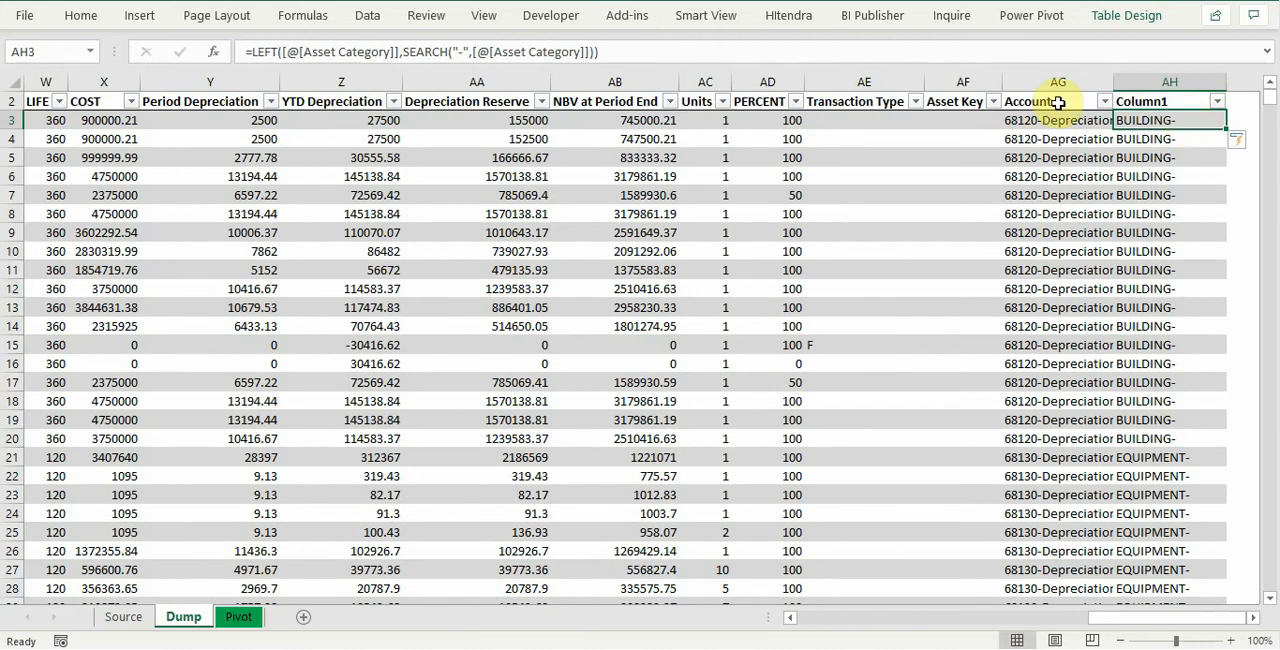
Step: Subtract 1 from the SEARCH result in the new column's formula to exclude the hyphen
left_click(588, 53)
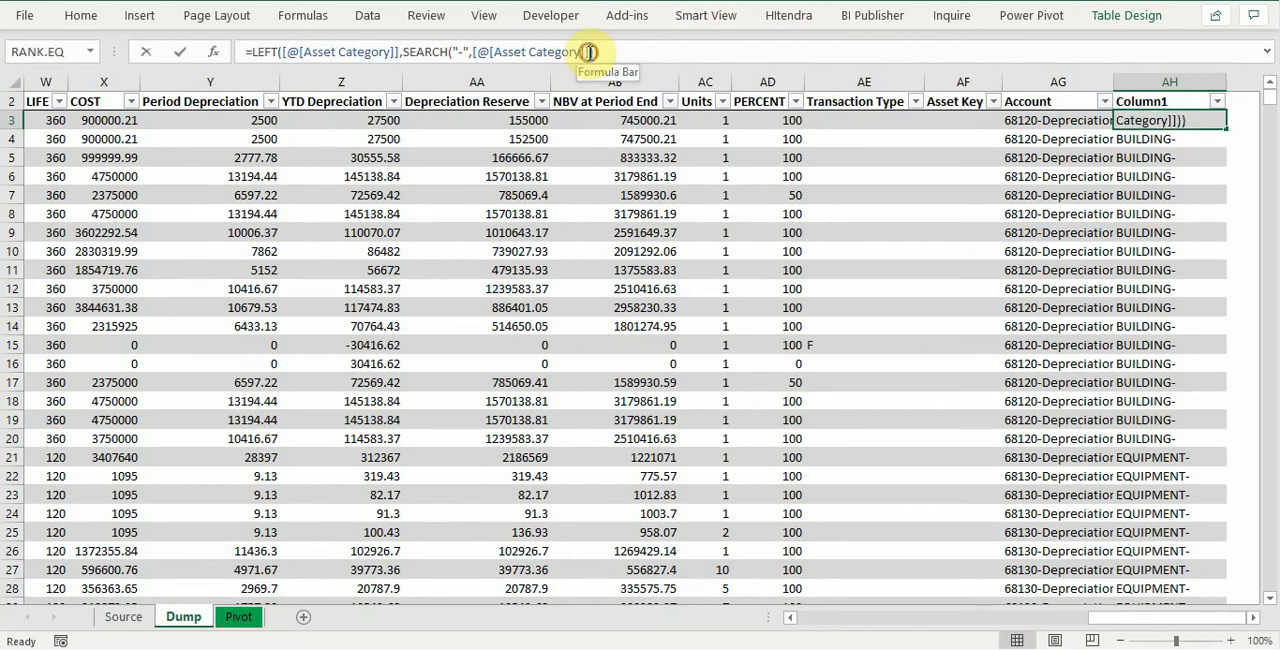
key("Right")
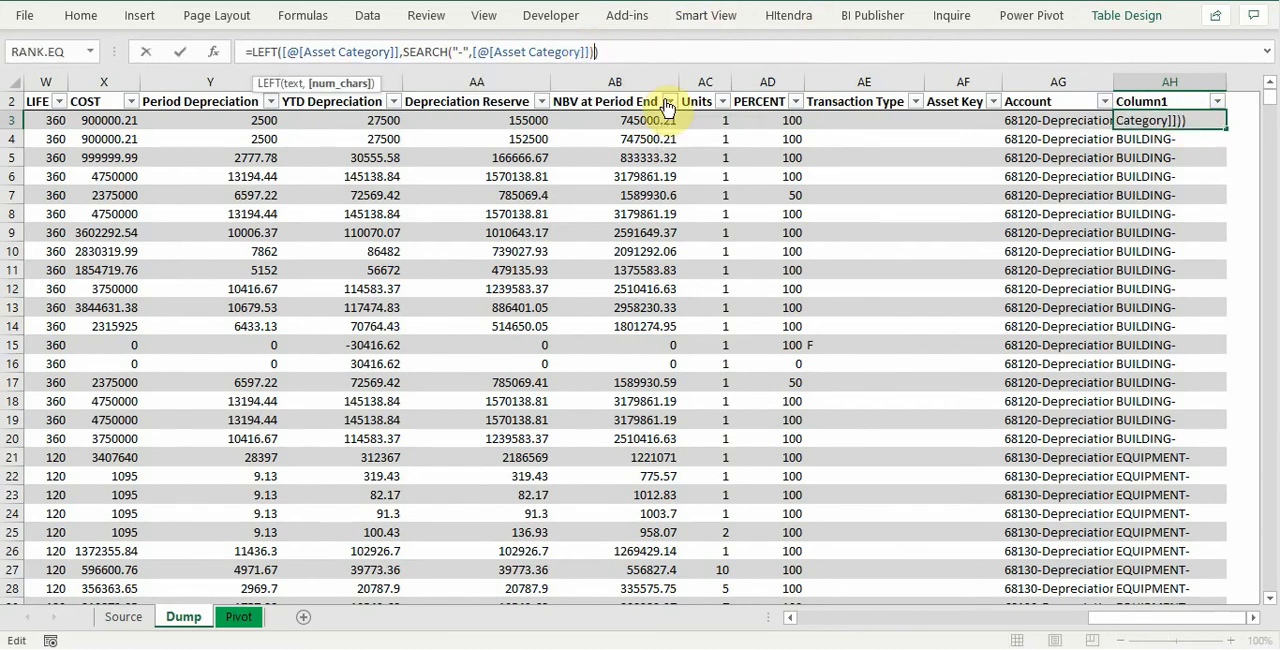
type("-1")
key("Return")
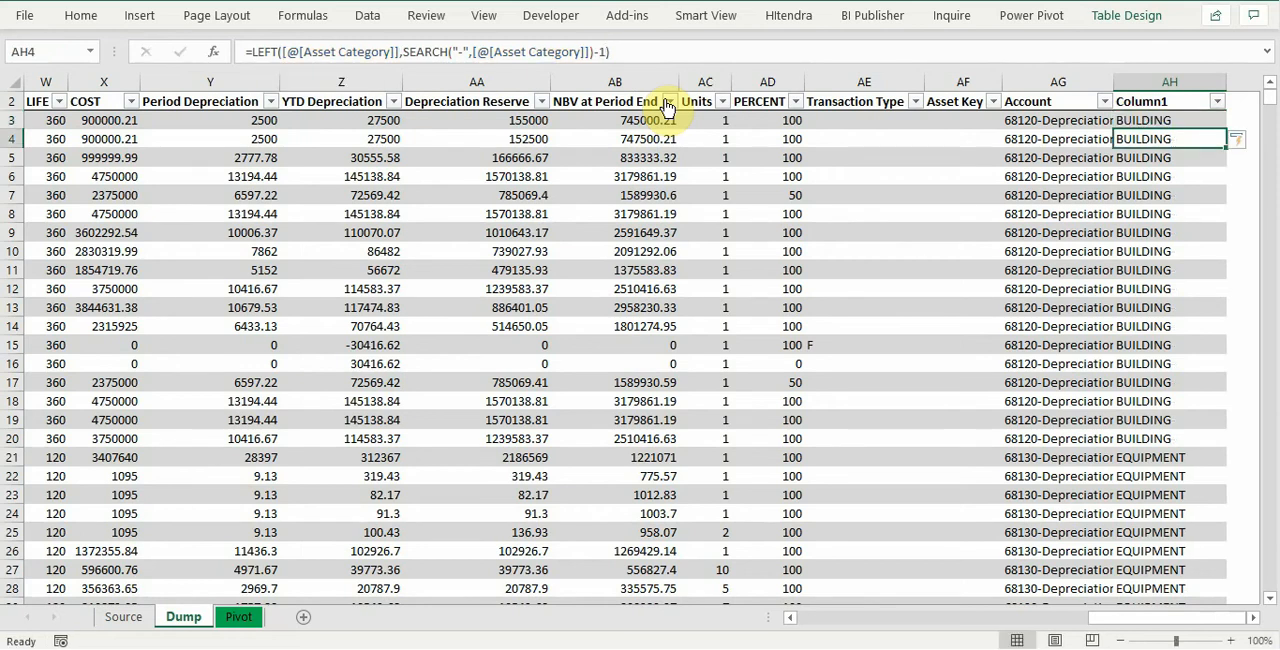
Step: Name the new column's header Major Category
key("Up")
key("Up")
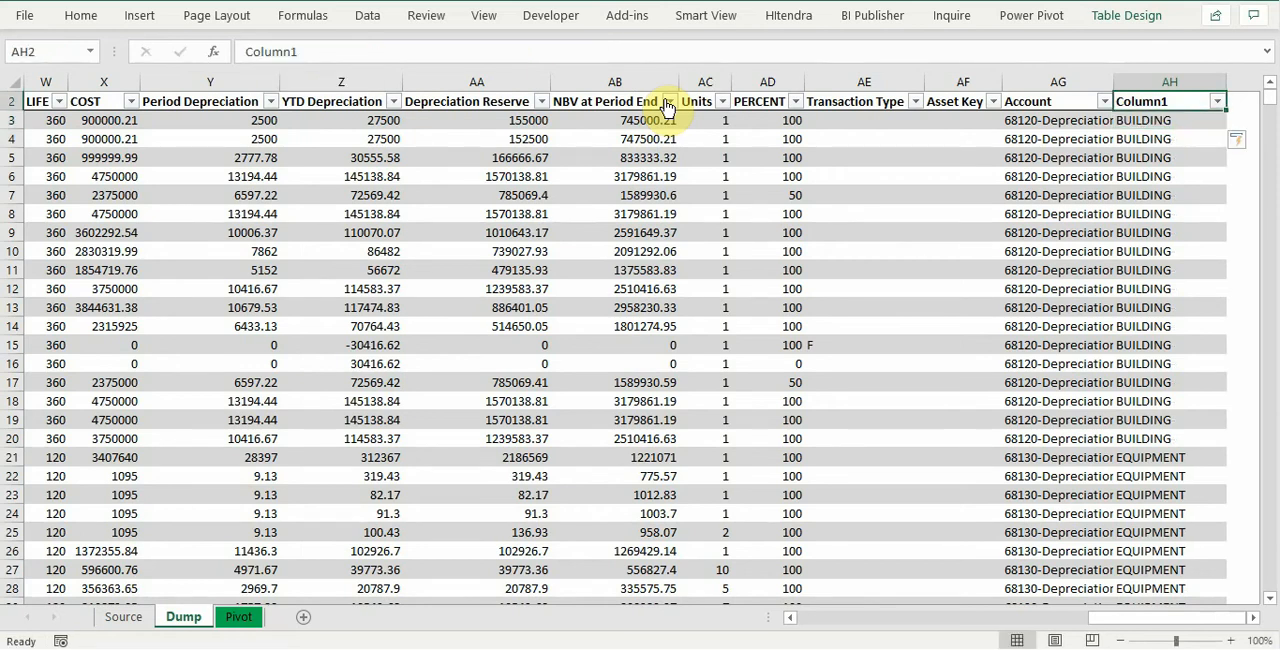
type("Major Catego")
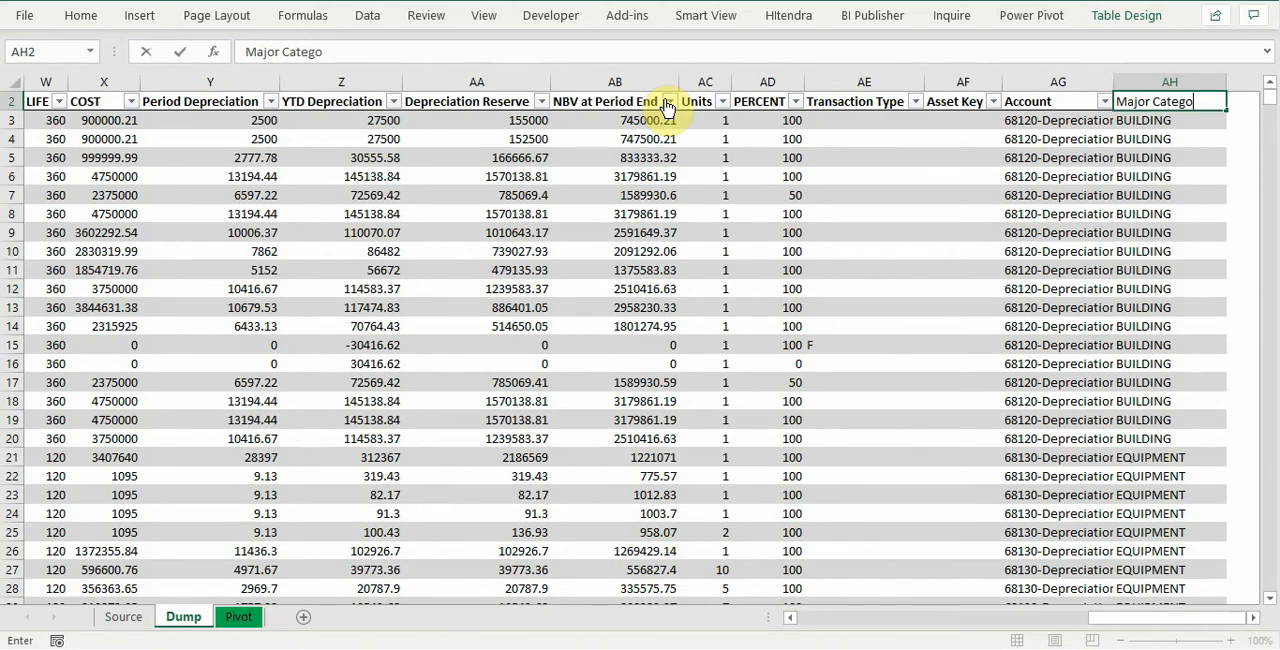
type("ry")
key("Return")
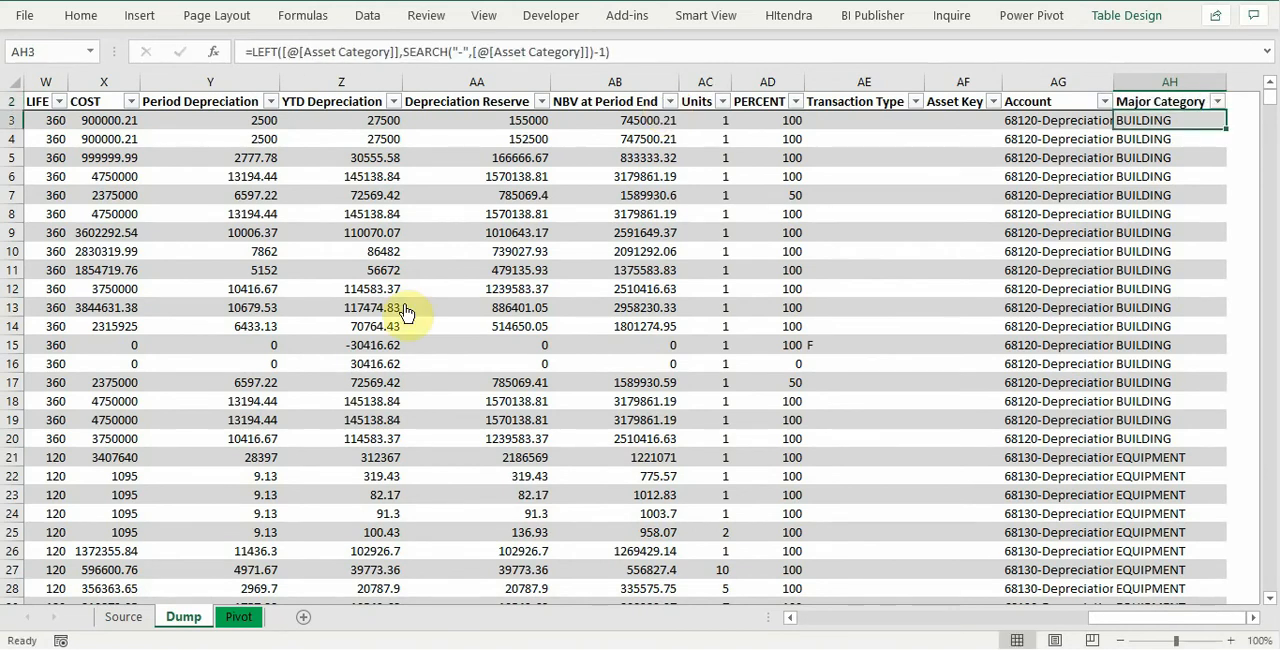
Step: On the Pivot sheet, replace the Units entry in the dimension list with Major Category and regroup the report by it
left_click(239, 616)
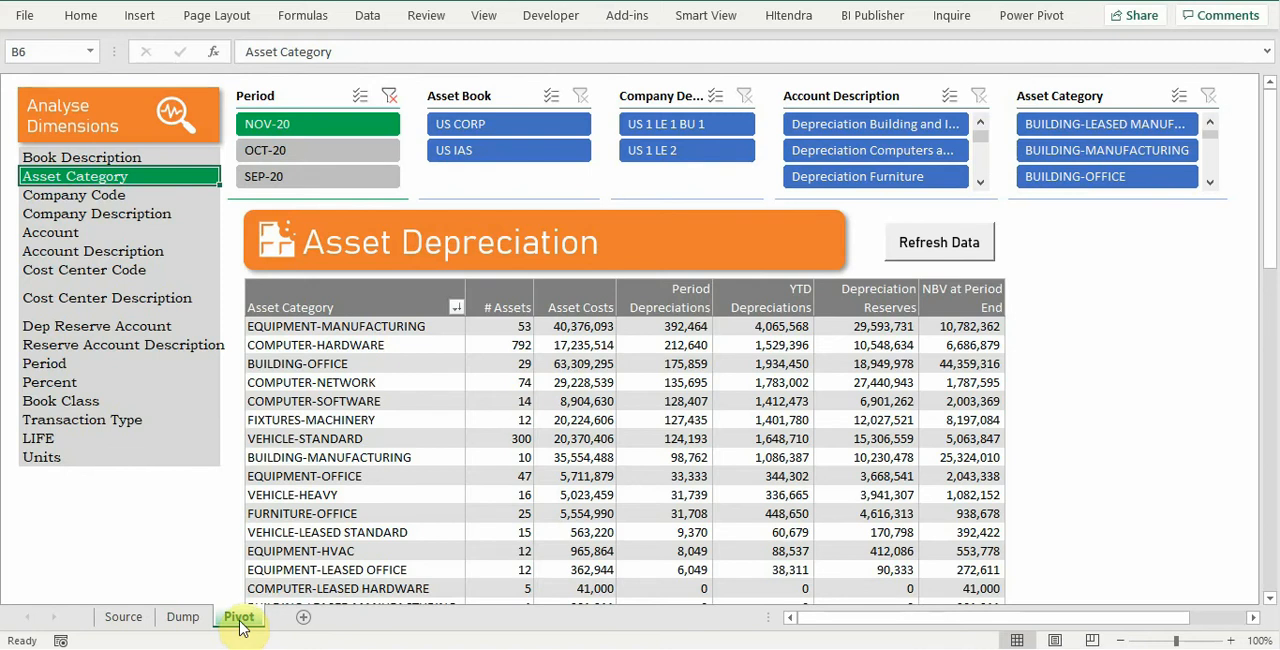
left_click(134, 388)
right_click(134, 388)
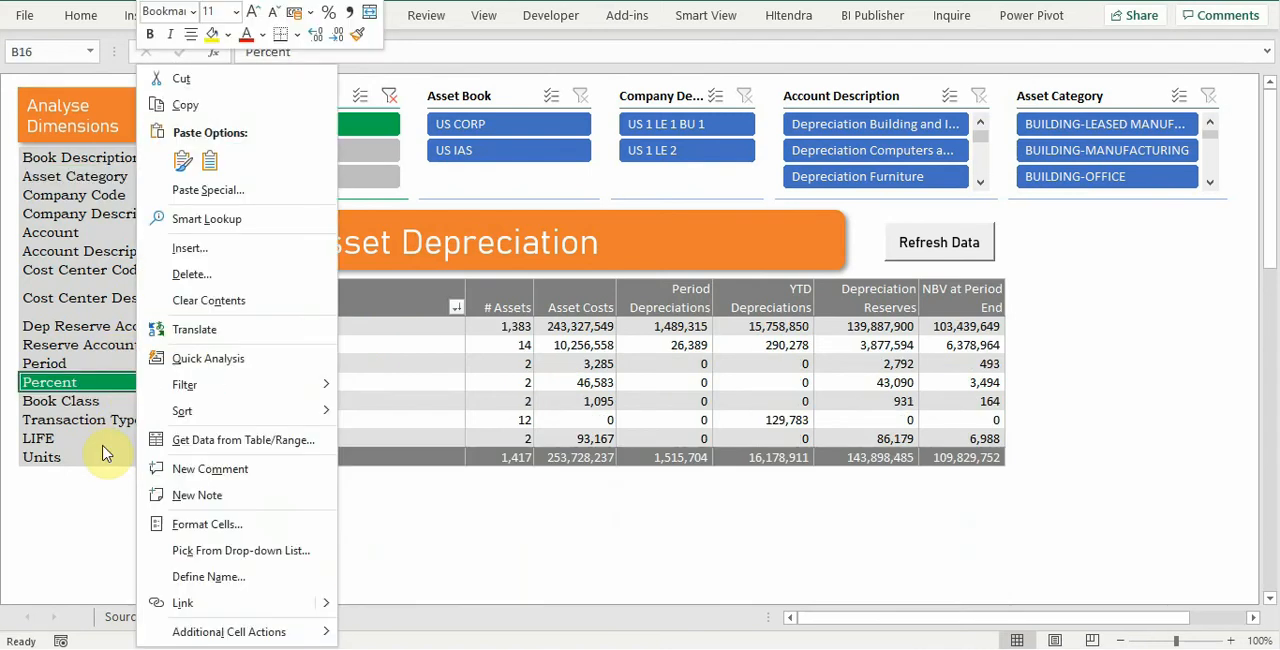
key("Escape")
left_click(70, 455)
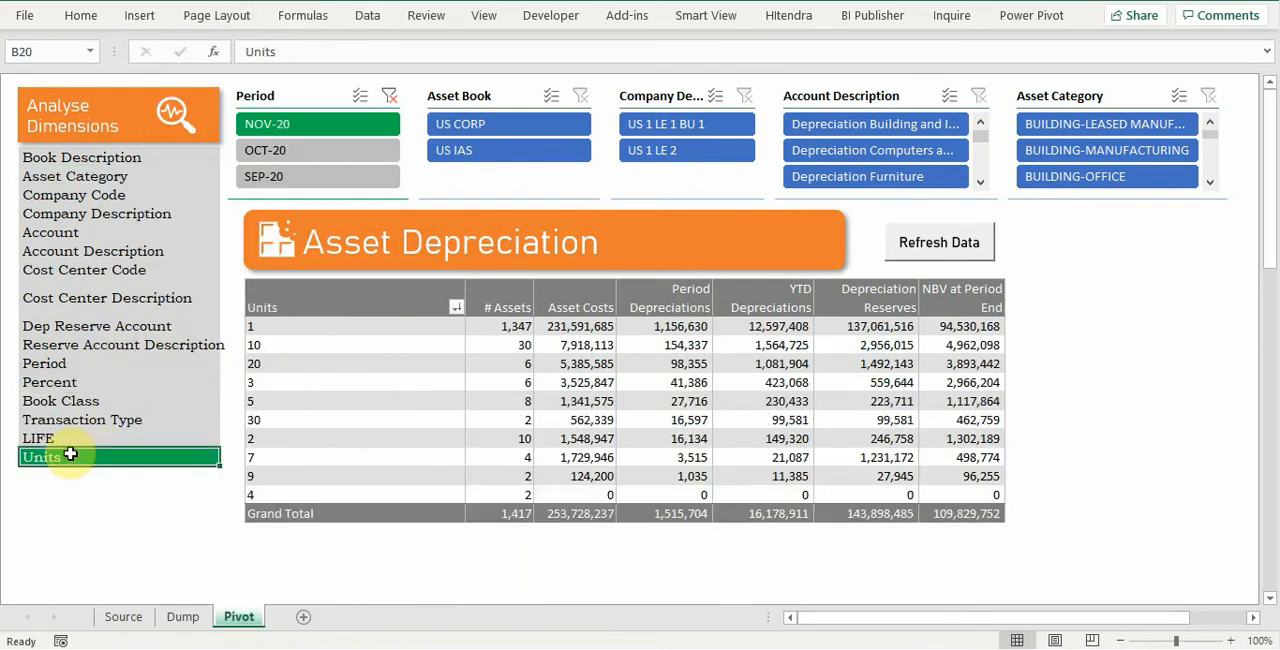
type("Major Category")
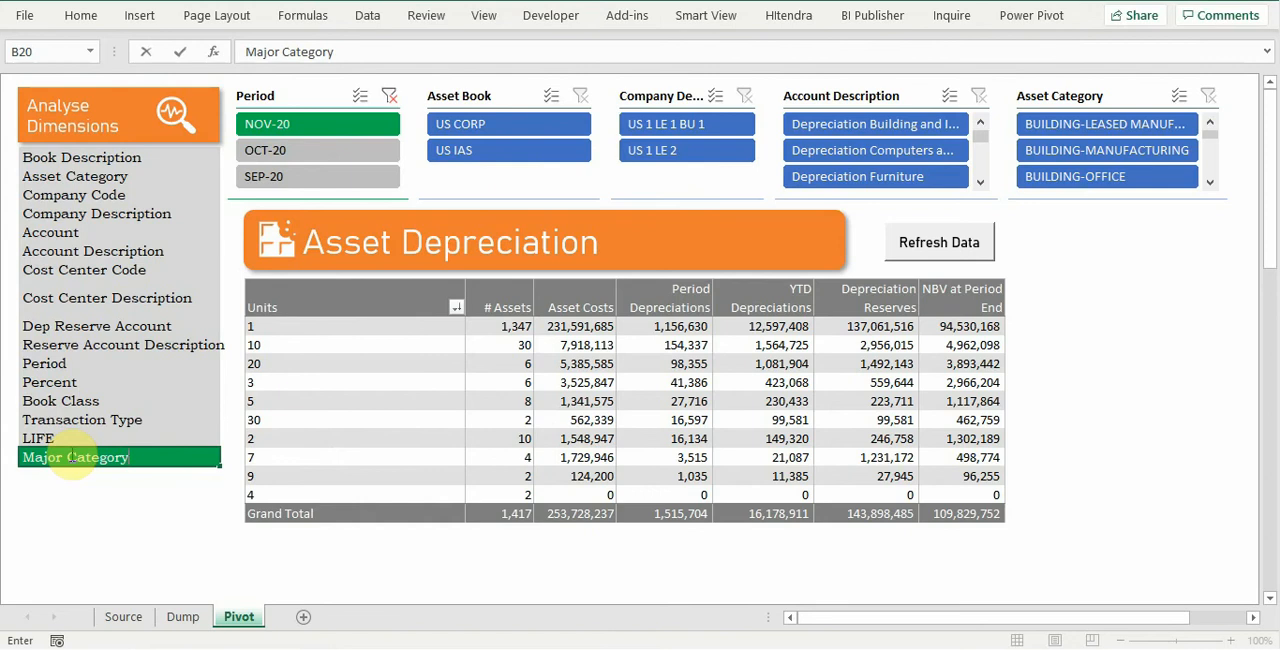
key("Return")
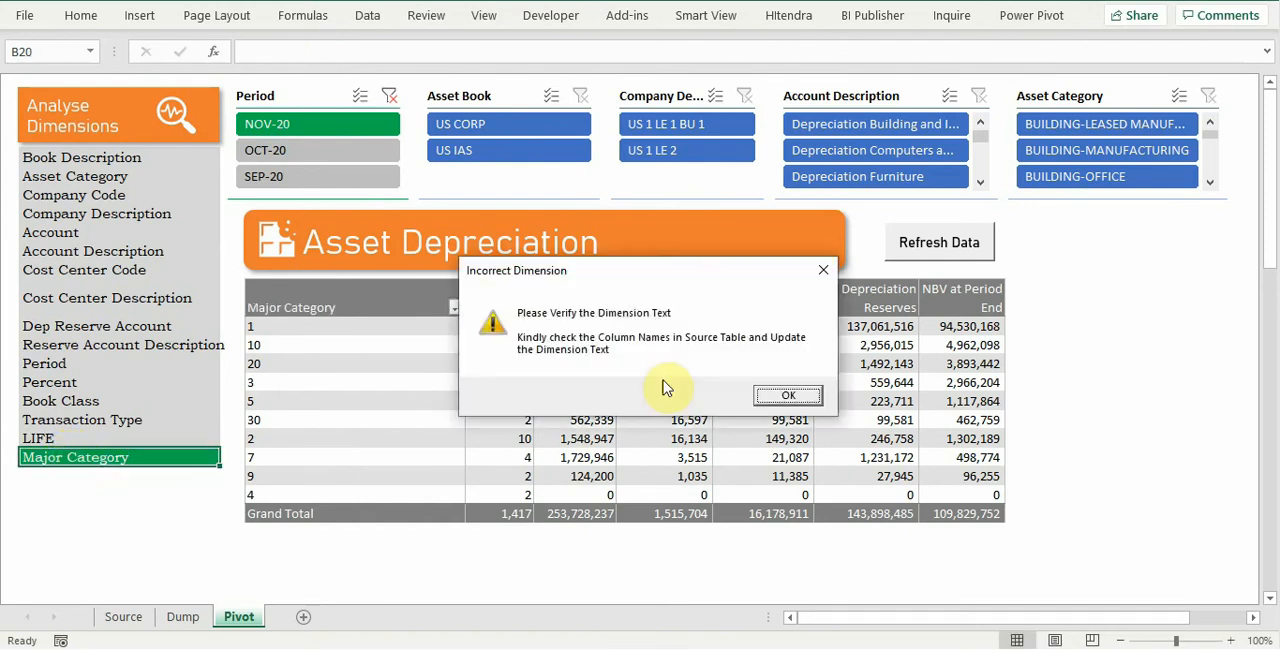
left_click(770, 398)
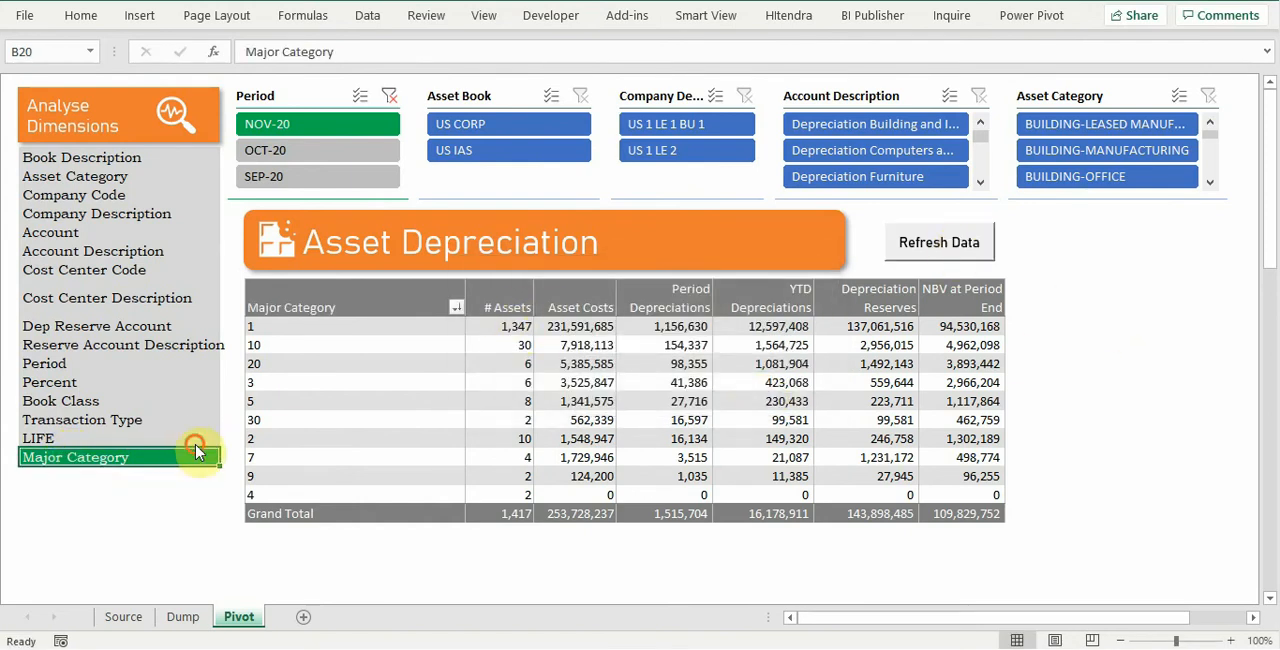
left_click(112, 437)
left_click(172, 460)
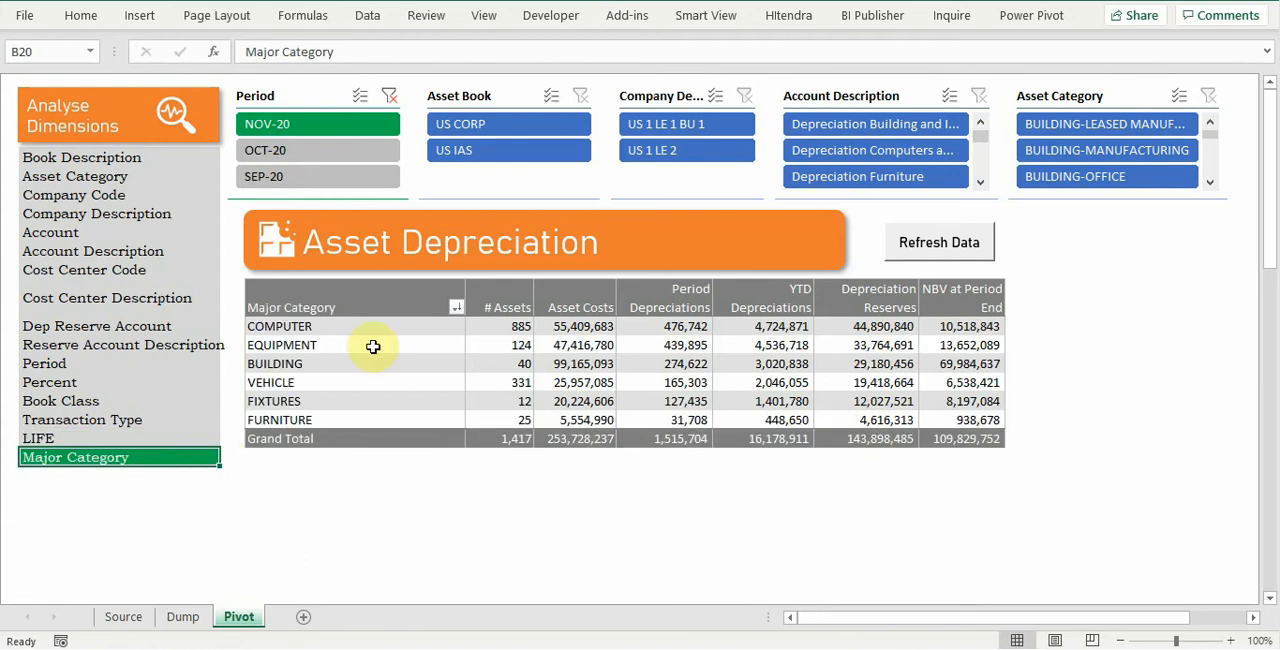
Step: Regroup the pivot report by Asset Category for comparison and return it to Major Category
left_click(338, 314)
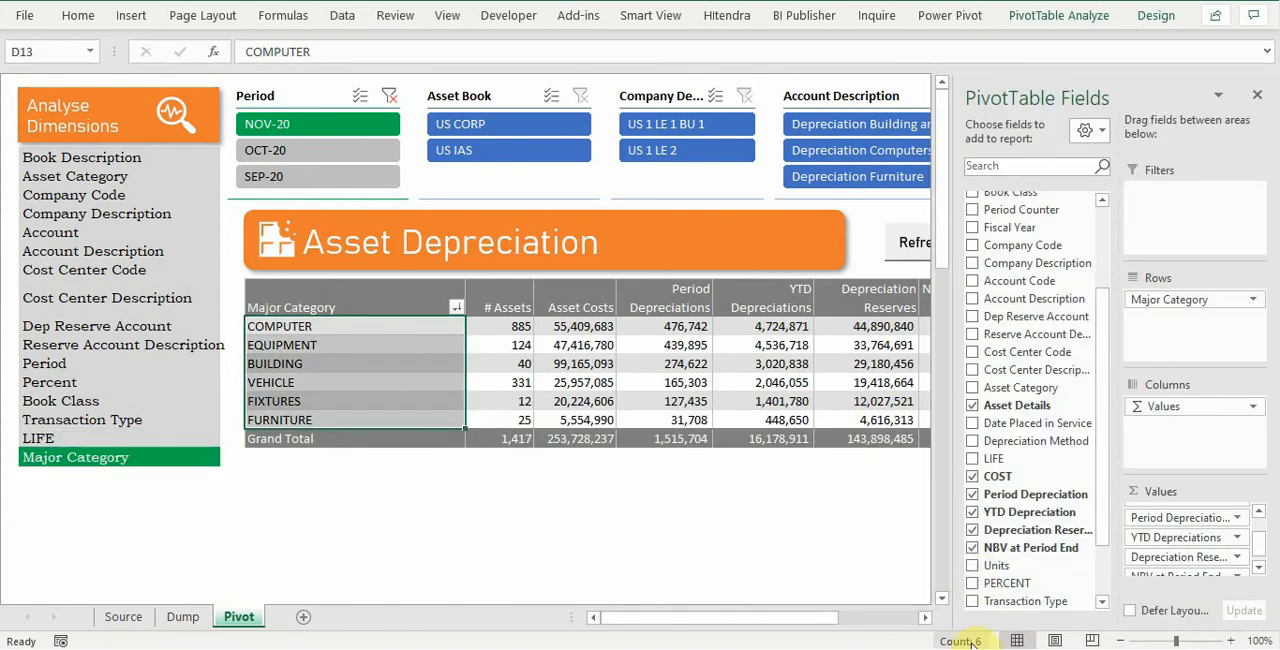
left_click(109, 177)
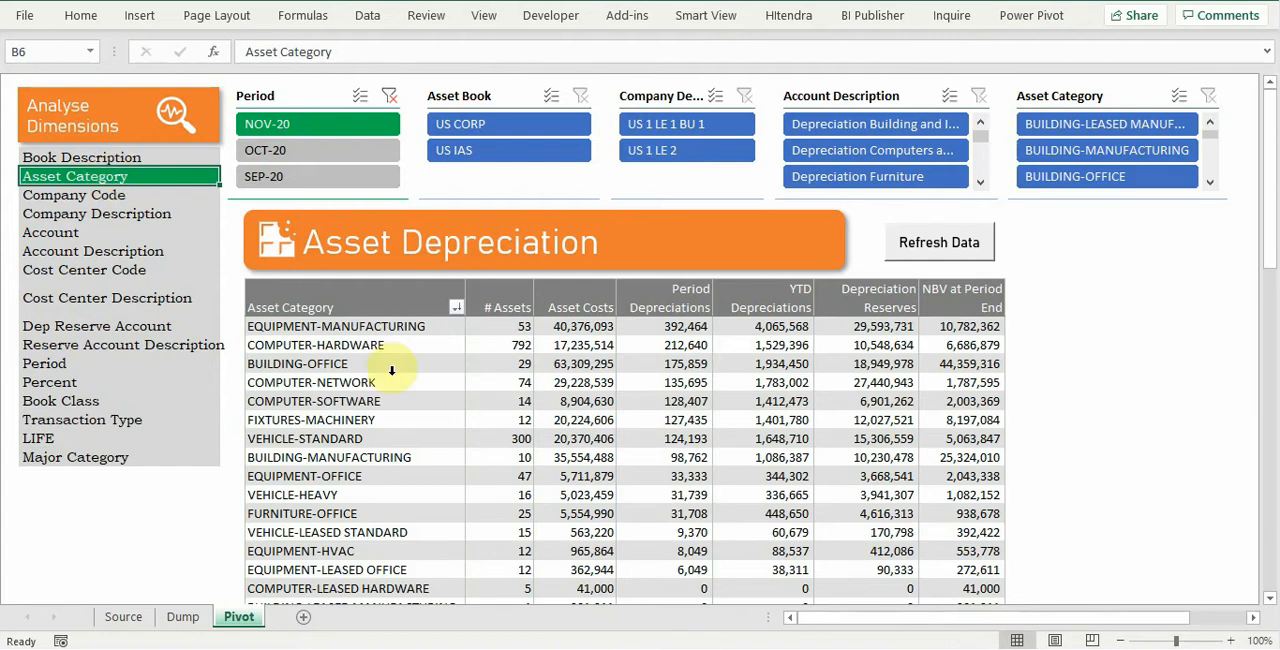
left_click(372, 318)
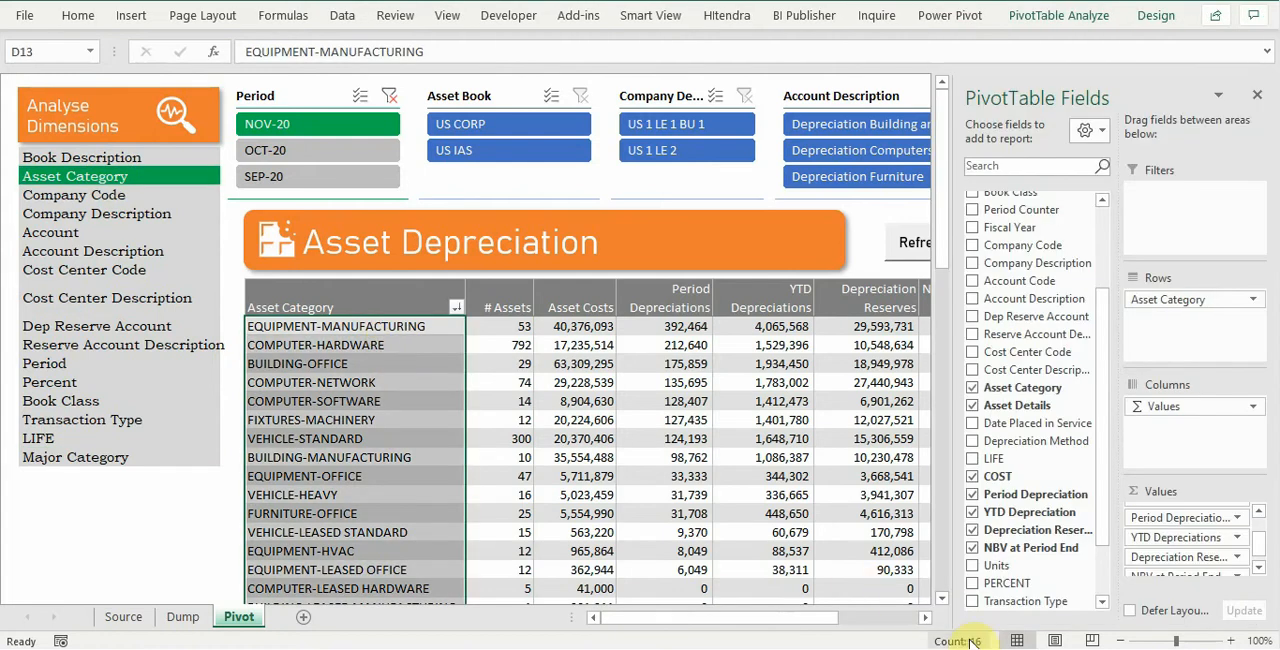
left_click(138, 460)
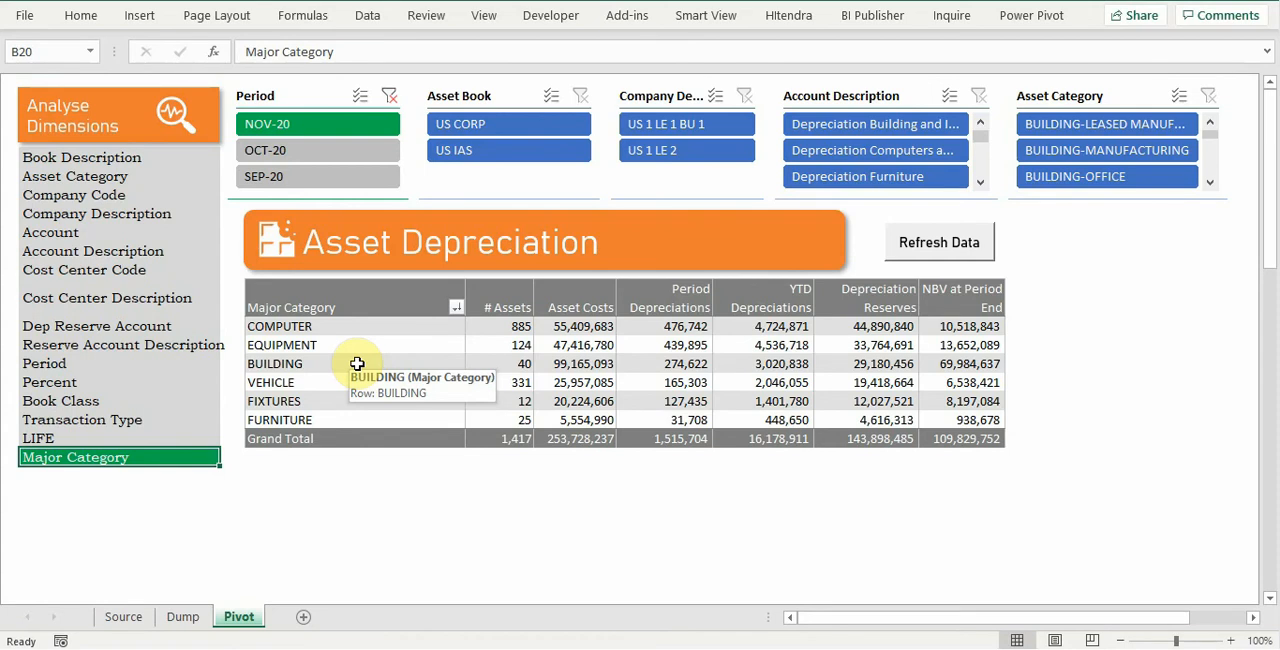
right_click(460, 382)
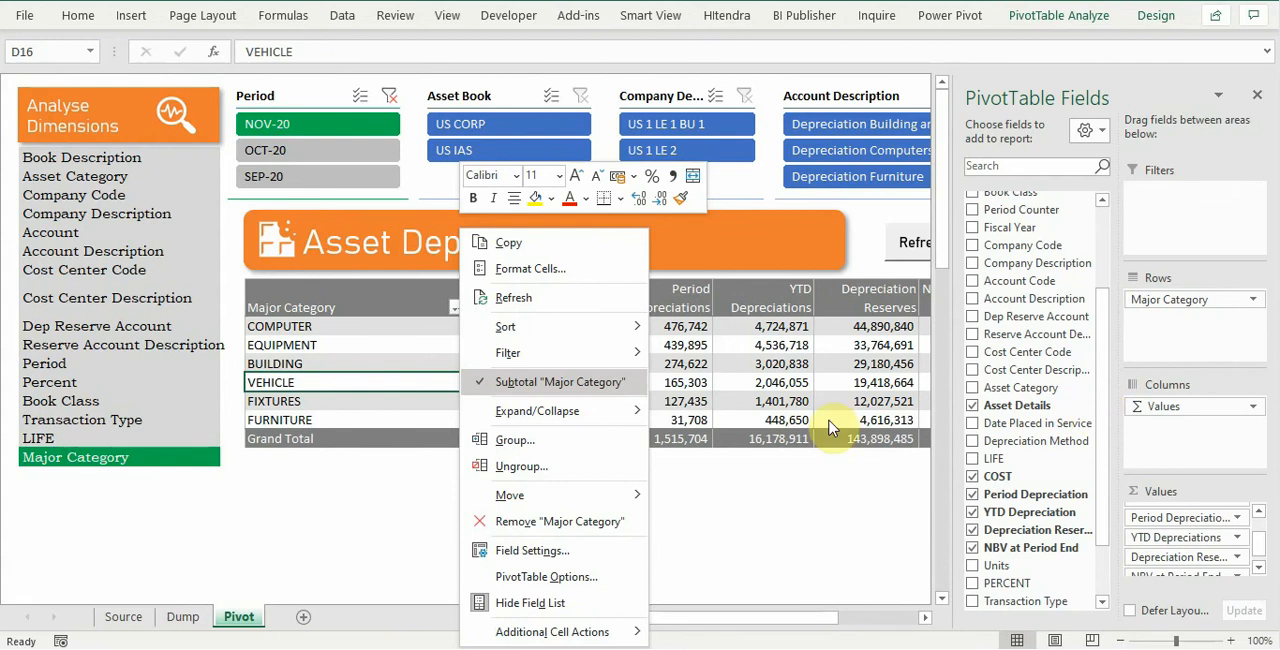
left_click(319, 341)
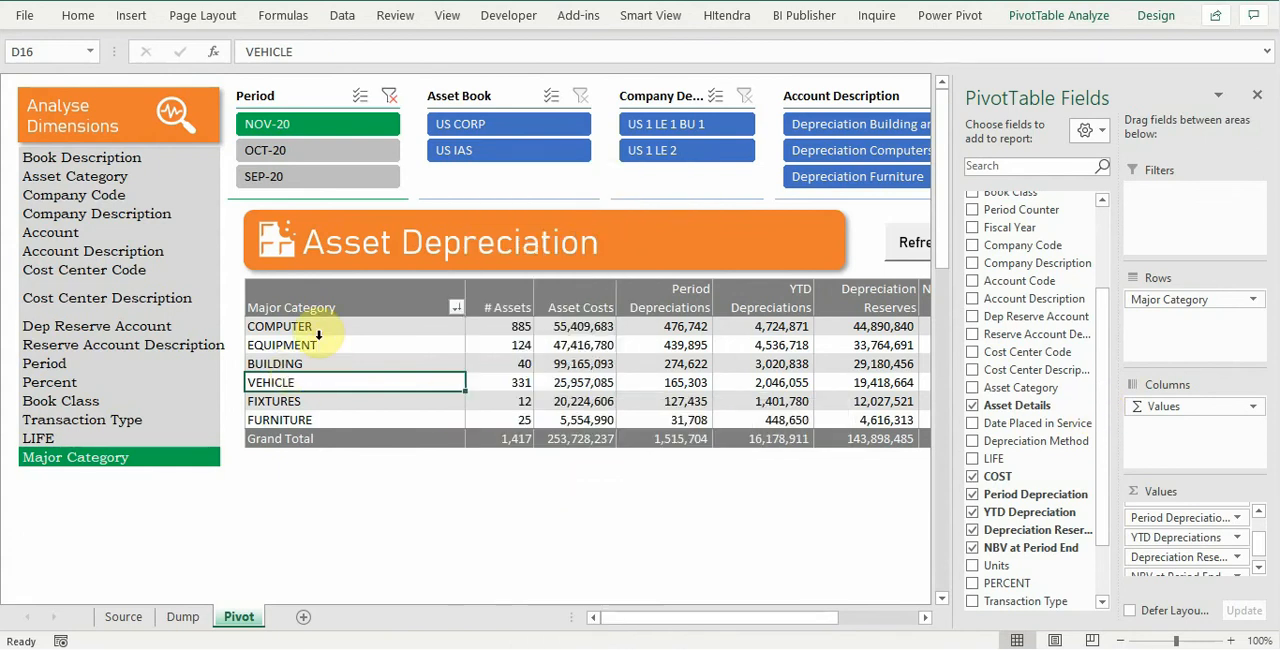
left_click(1256, 96)
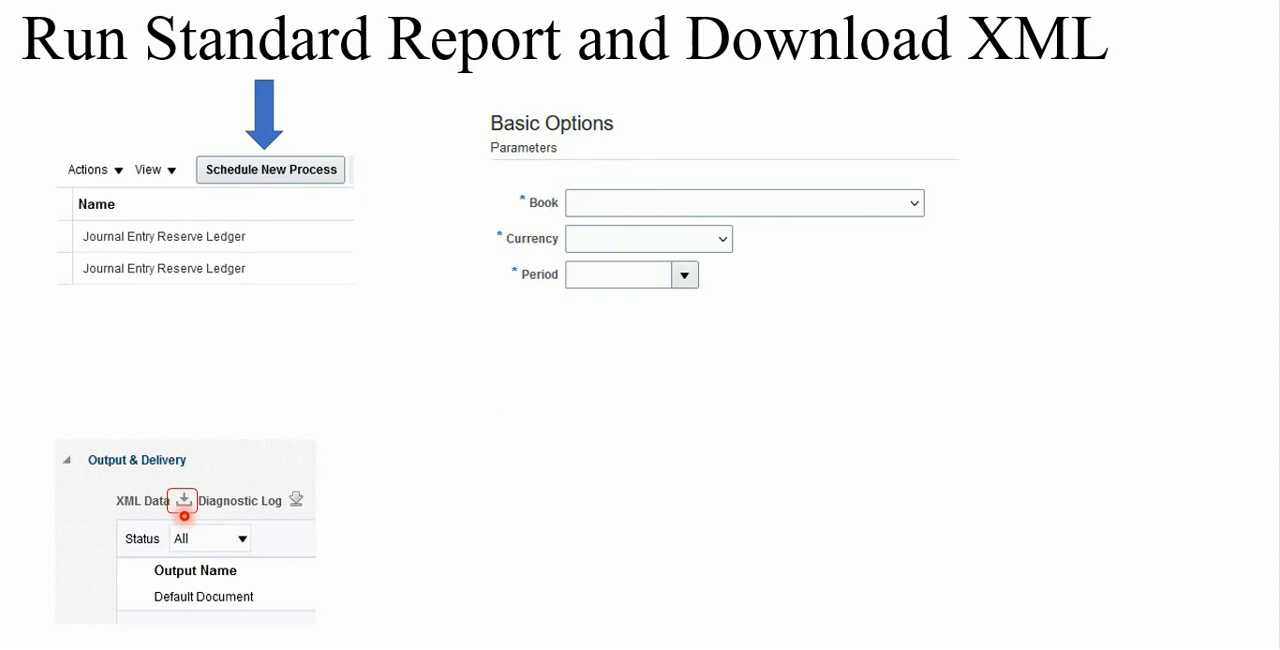
left_click(184, 516)
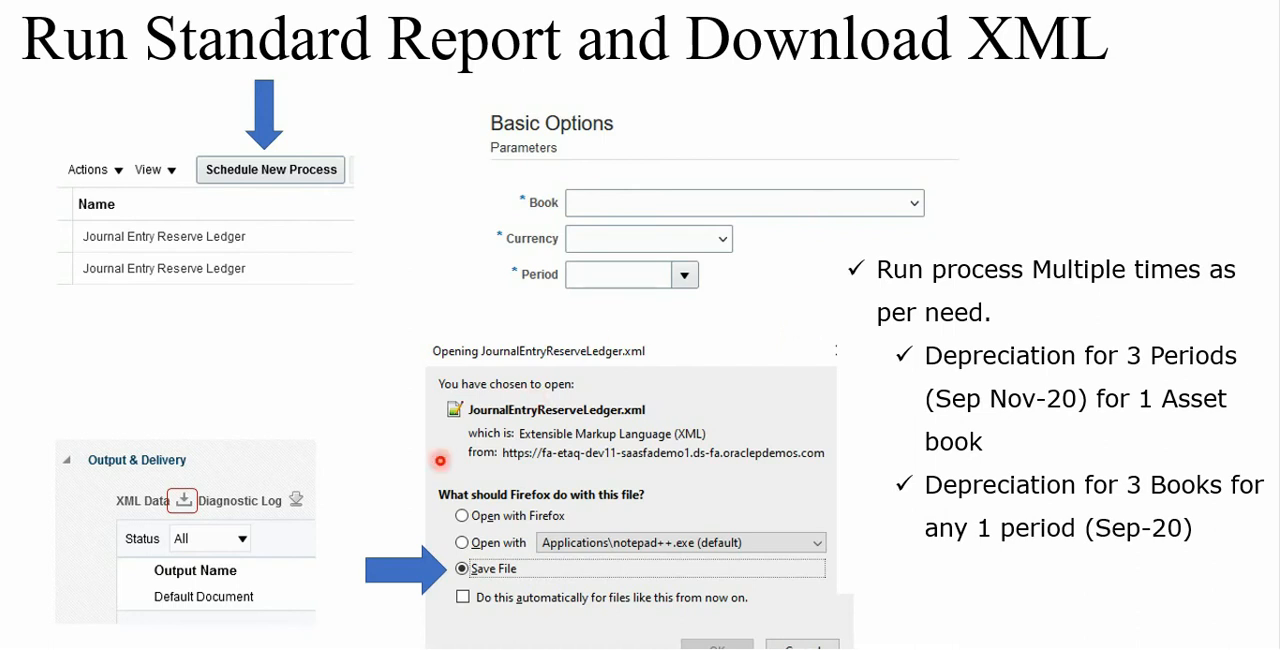
left_click(833, 414)
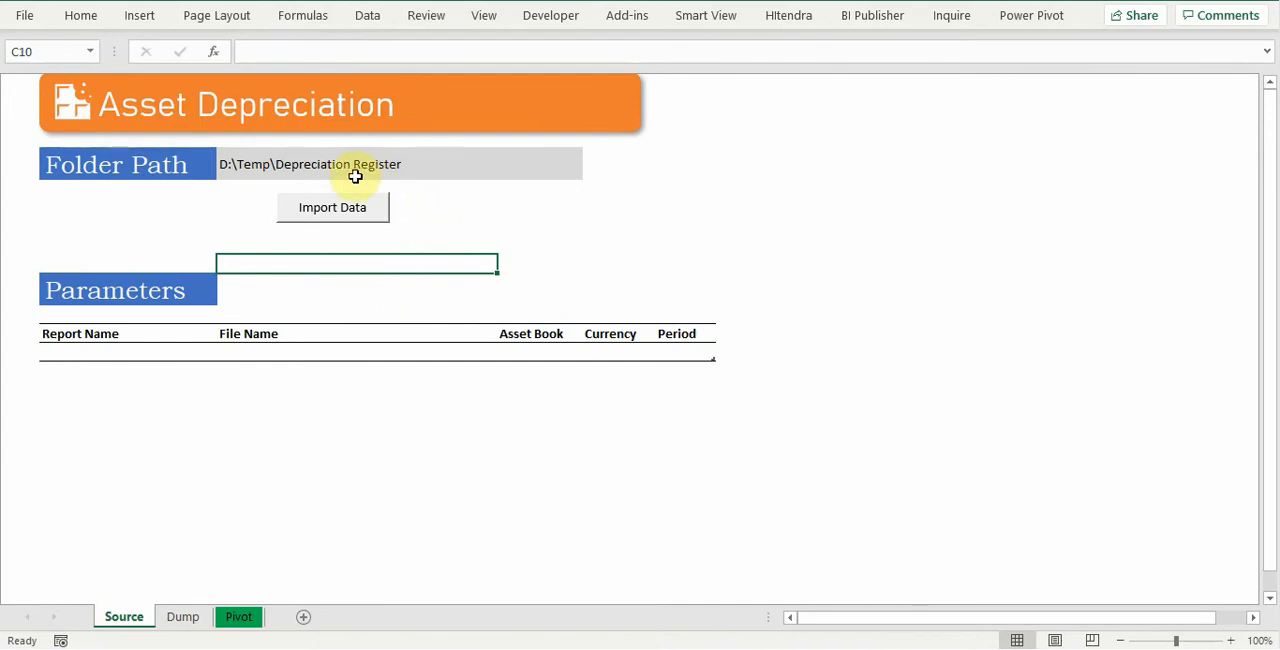
Step: Check the folder path on the Source sheet and inspect the Dump and Pivot sheets before importing
left_click(257, 163)
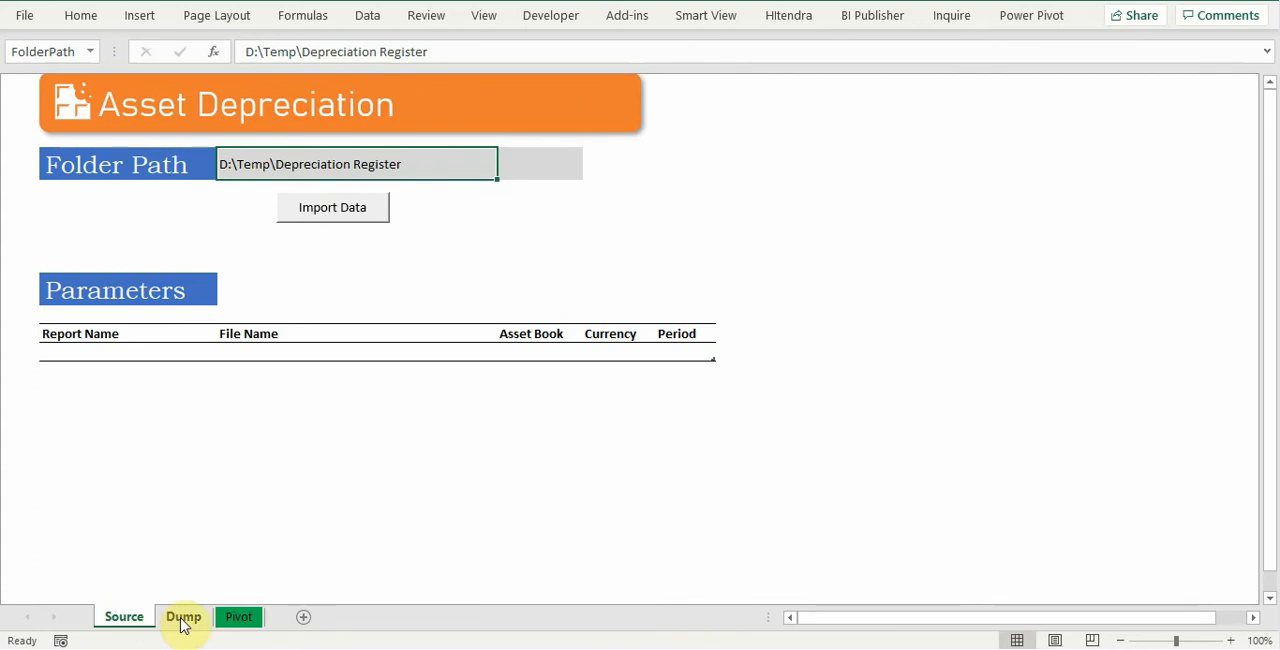
left_click(183, 617)
left_click(232, 617)
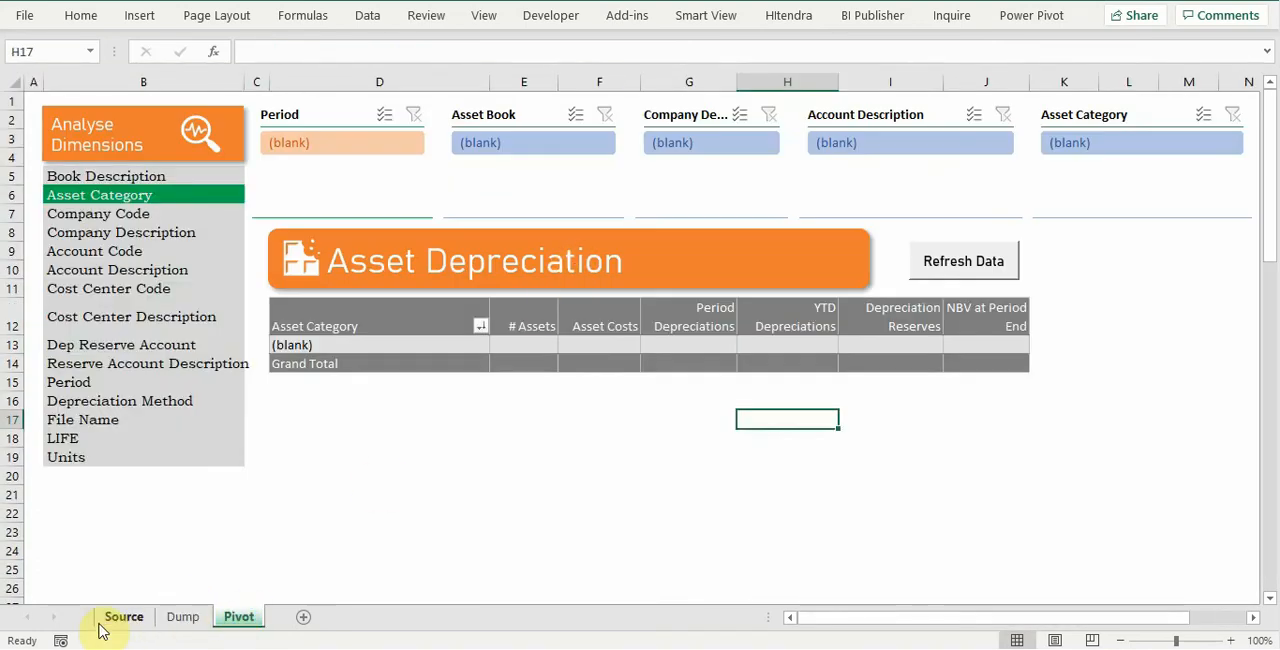
left_click(177, 617)
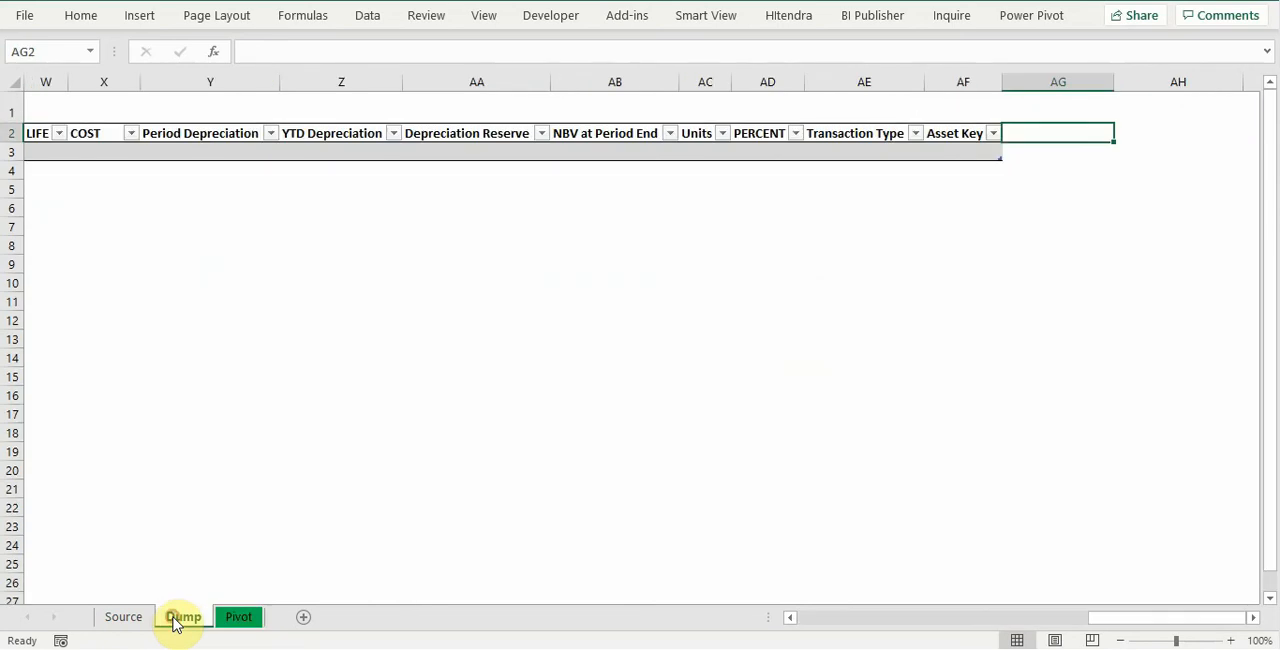
left_click(240, 618)
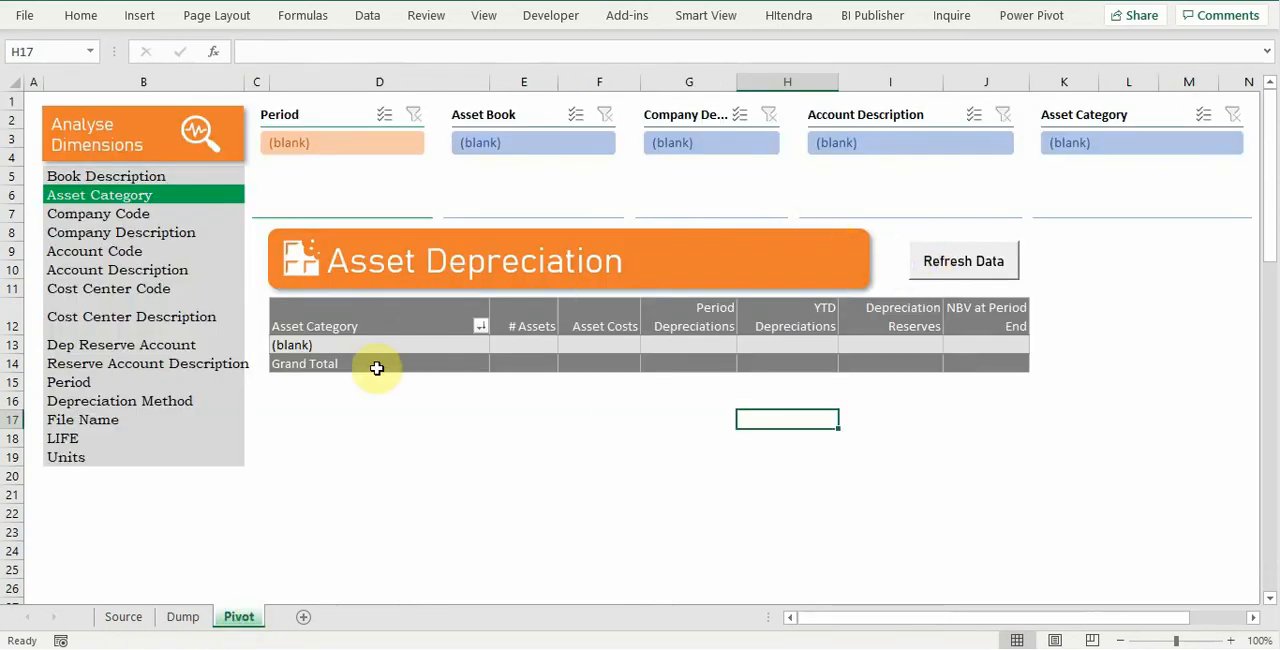
Step: On the Source sheet, import the depreciation data from the folder D:\Temp\Depreciation Register
left_click(137, 621)
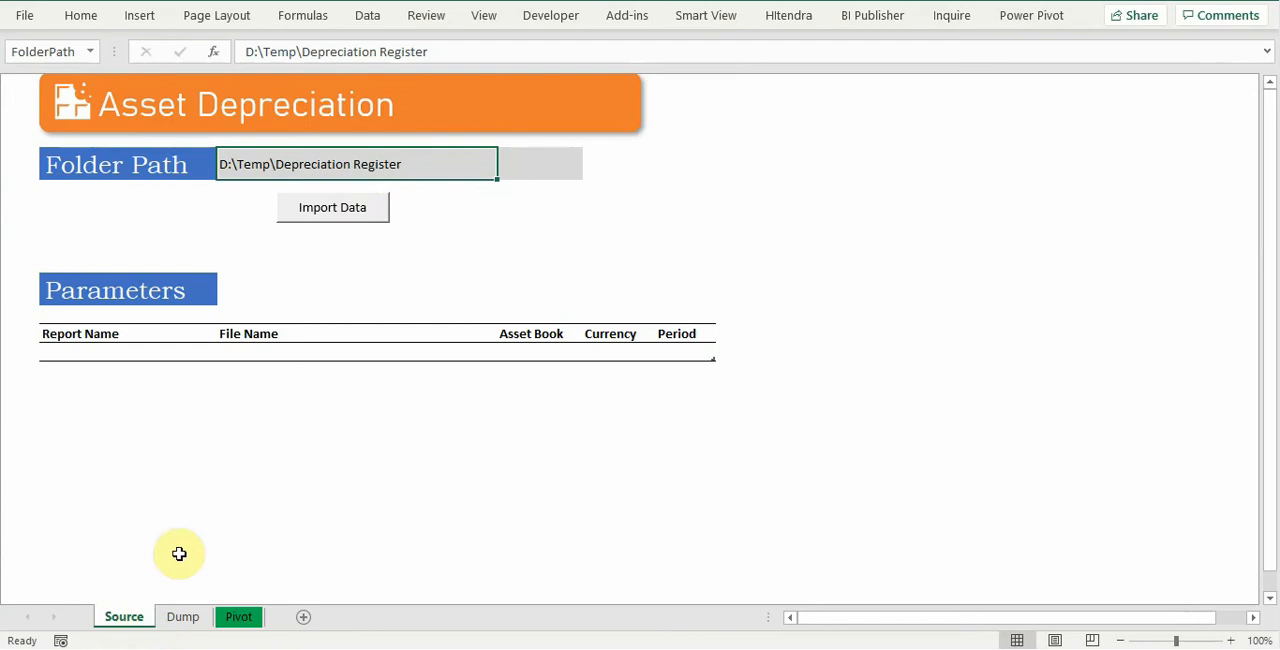
left_click(350, 214)
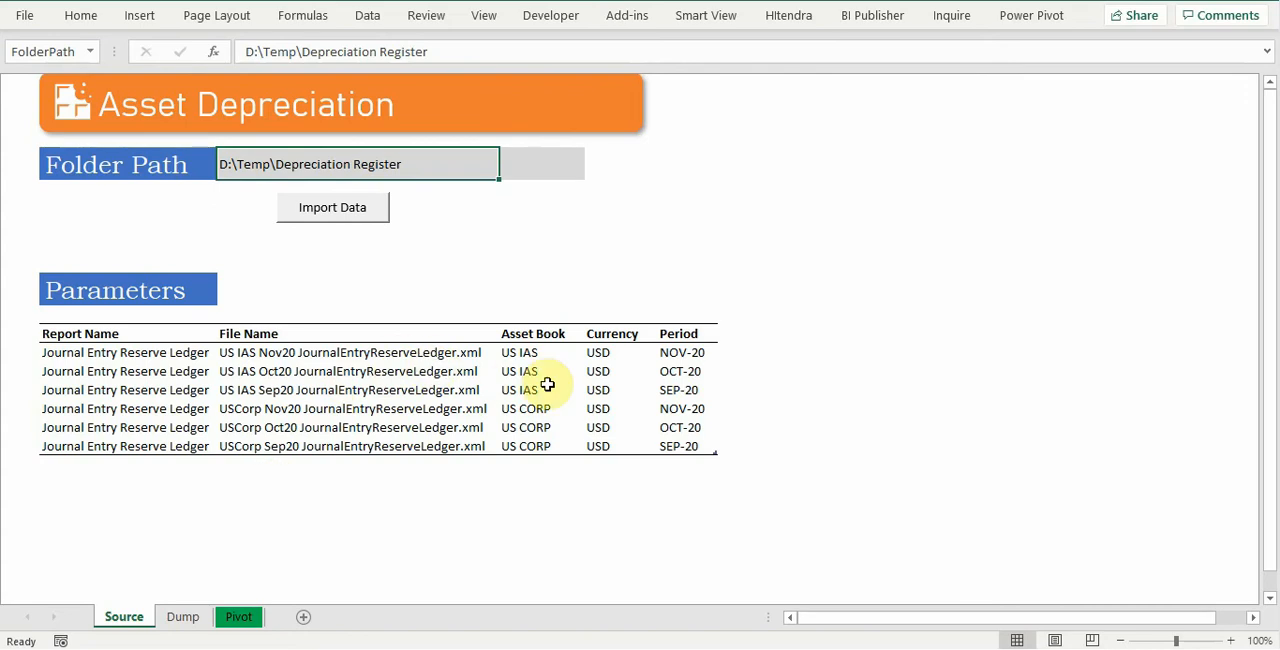
Step: Examine the imported depreciation details on the Dump sheet, including the book description, period and currency columns
left_click(178, 617)
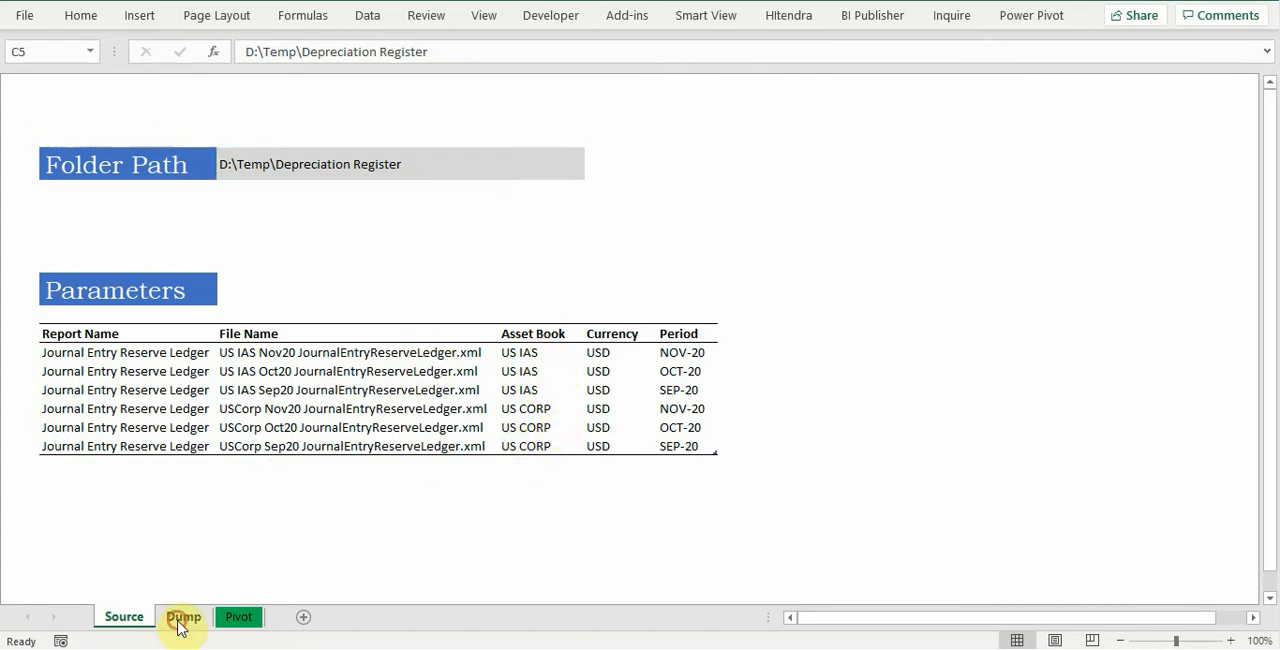
key("Home")
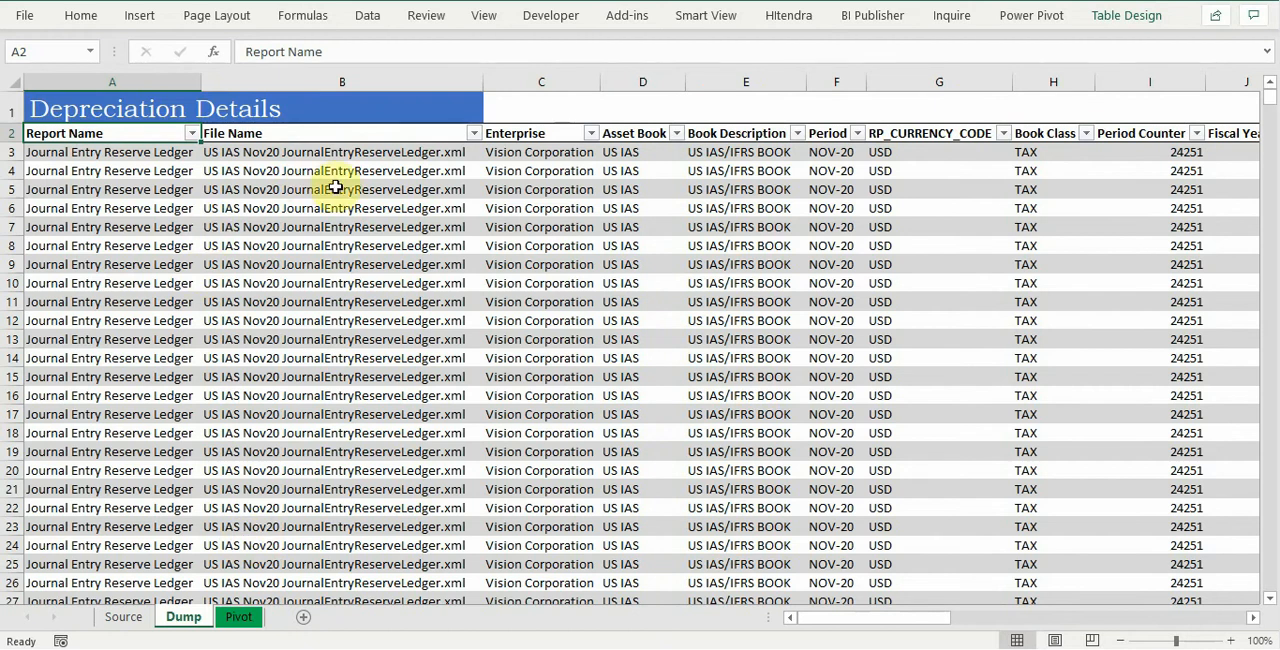
left_click(762, 152)
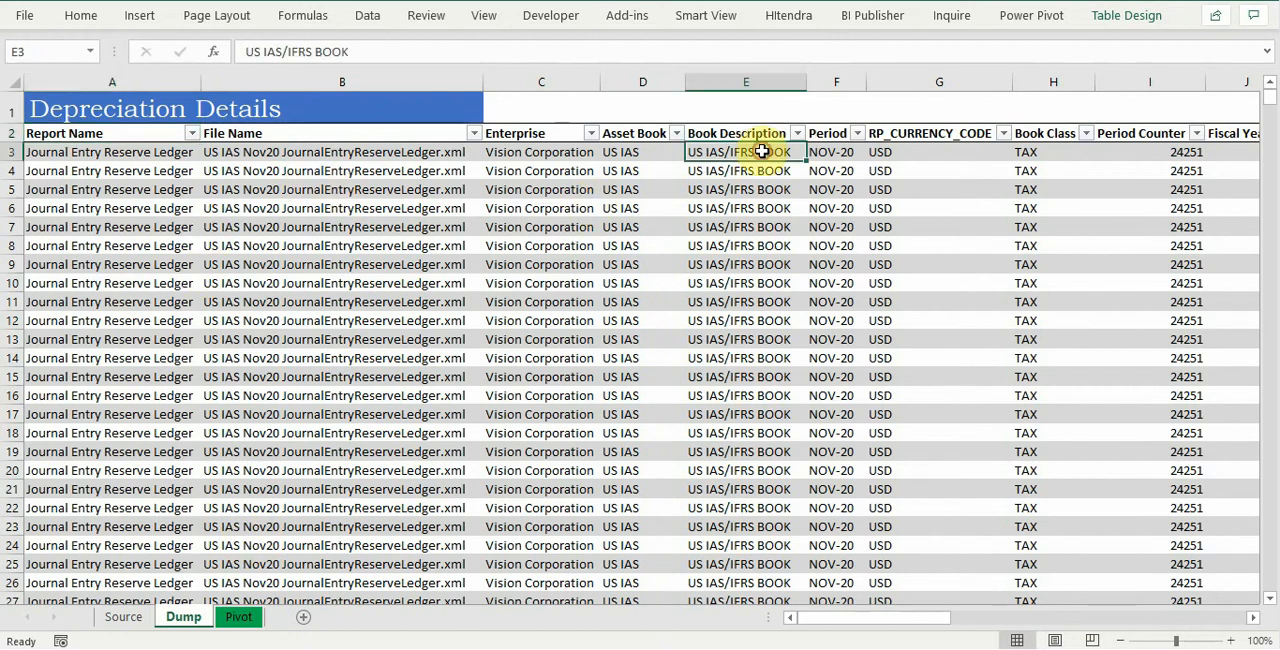
key("Right")
key("Right")
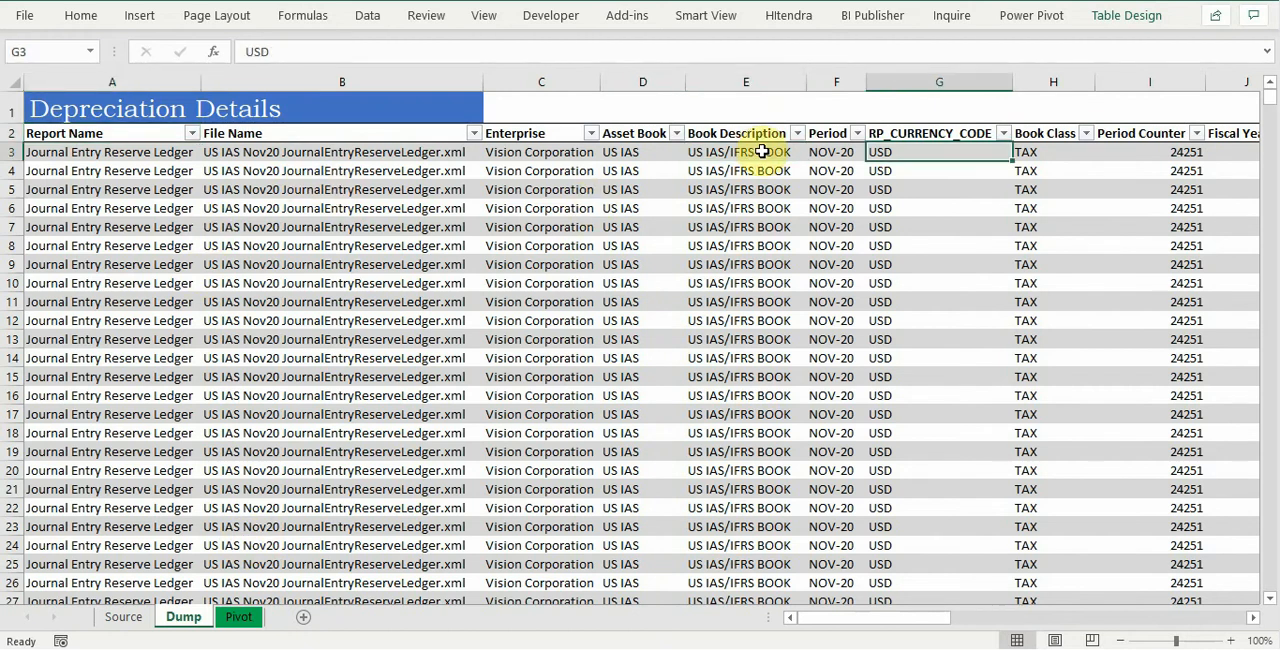
Step: Refresh the Pivot sheet with the imported data and review the Asset Category table with the field list closed
left_click(240, 617)
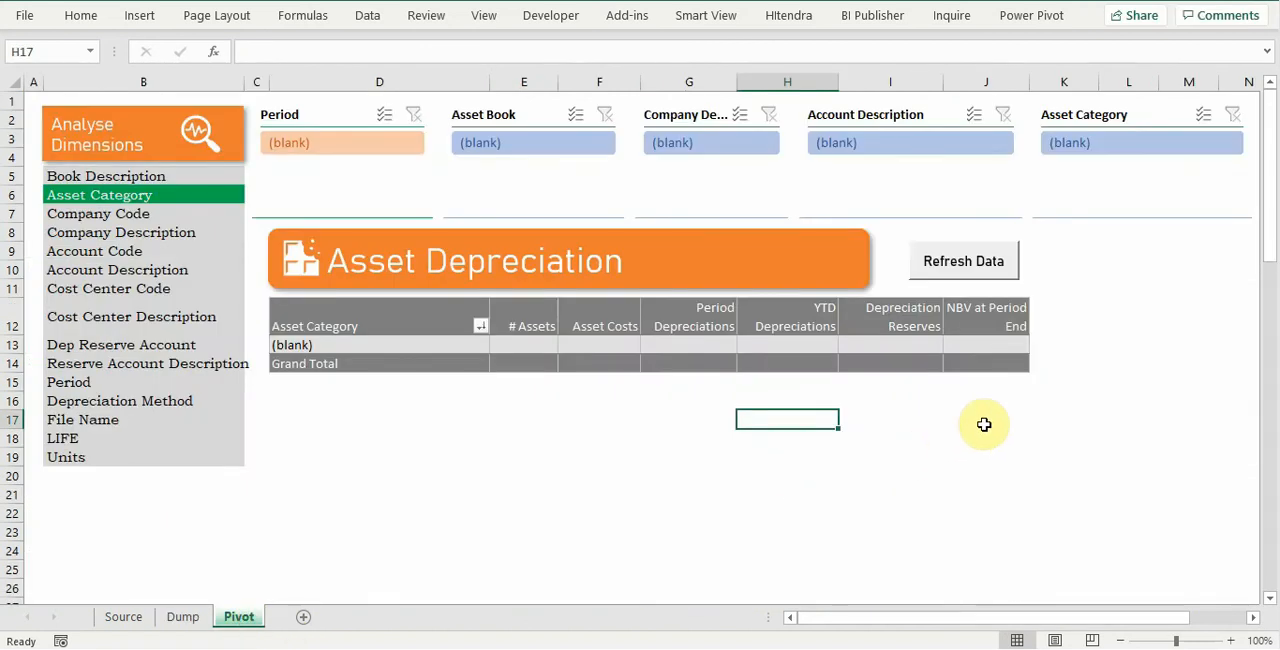
left_click(1001, 272)
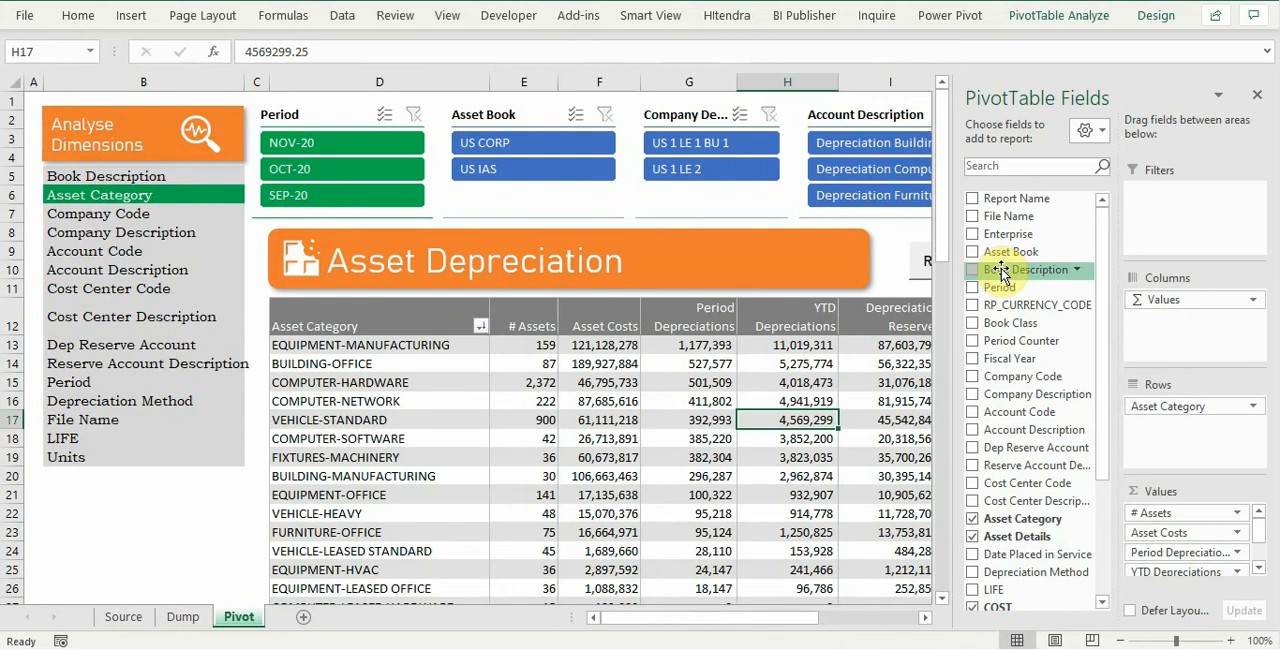
left_click(1258, 95)
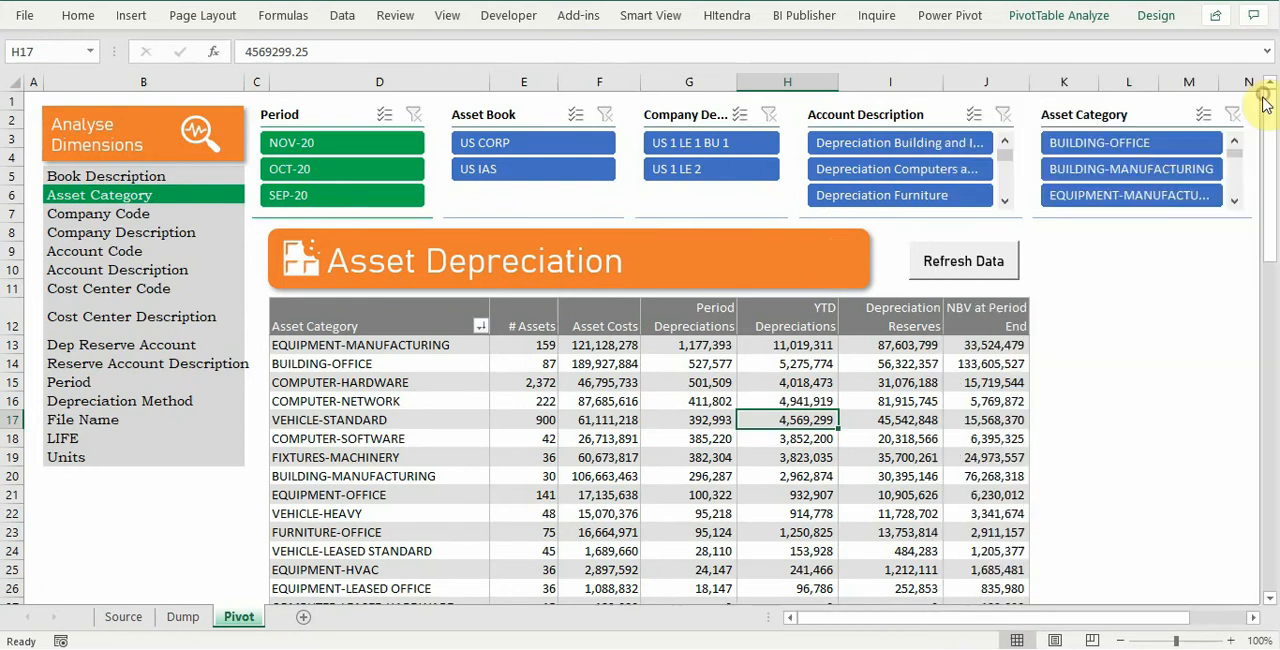
scroll(740, 368, "down", 1)
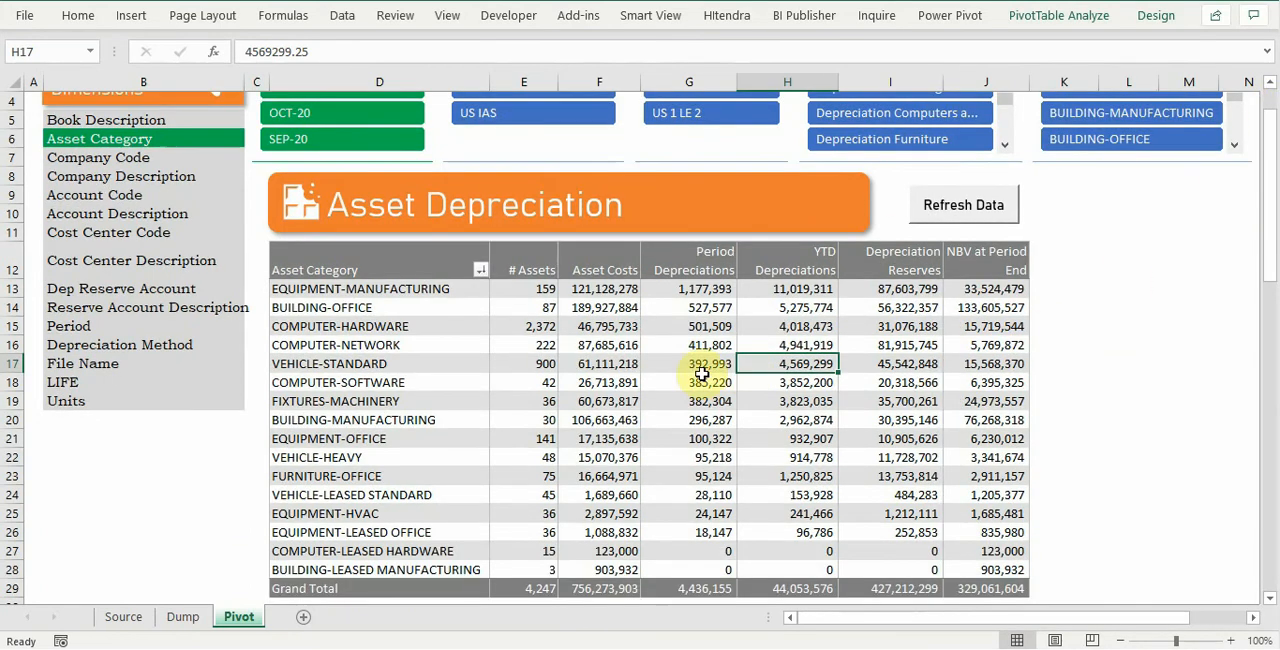
scroll(222, 259, "up", 1)
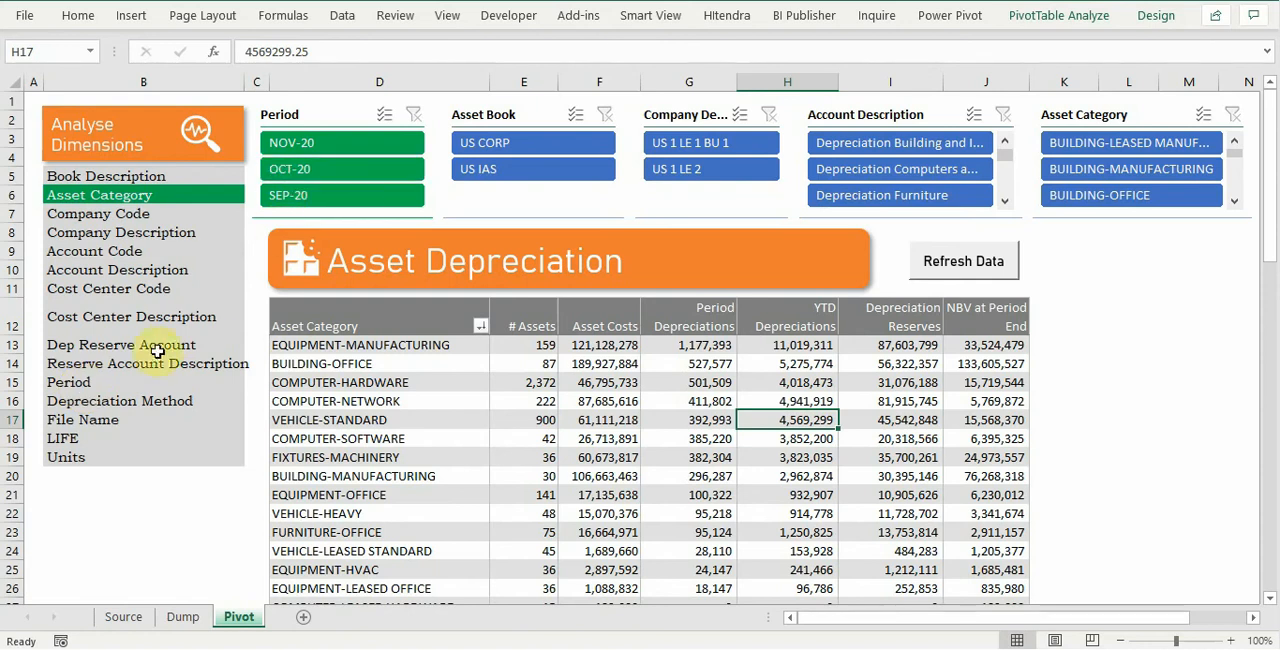
Step: Regroup the report by Period to compare asset costs across the months, and switch it back to Asset Category
left_click(81, 386)
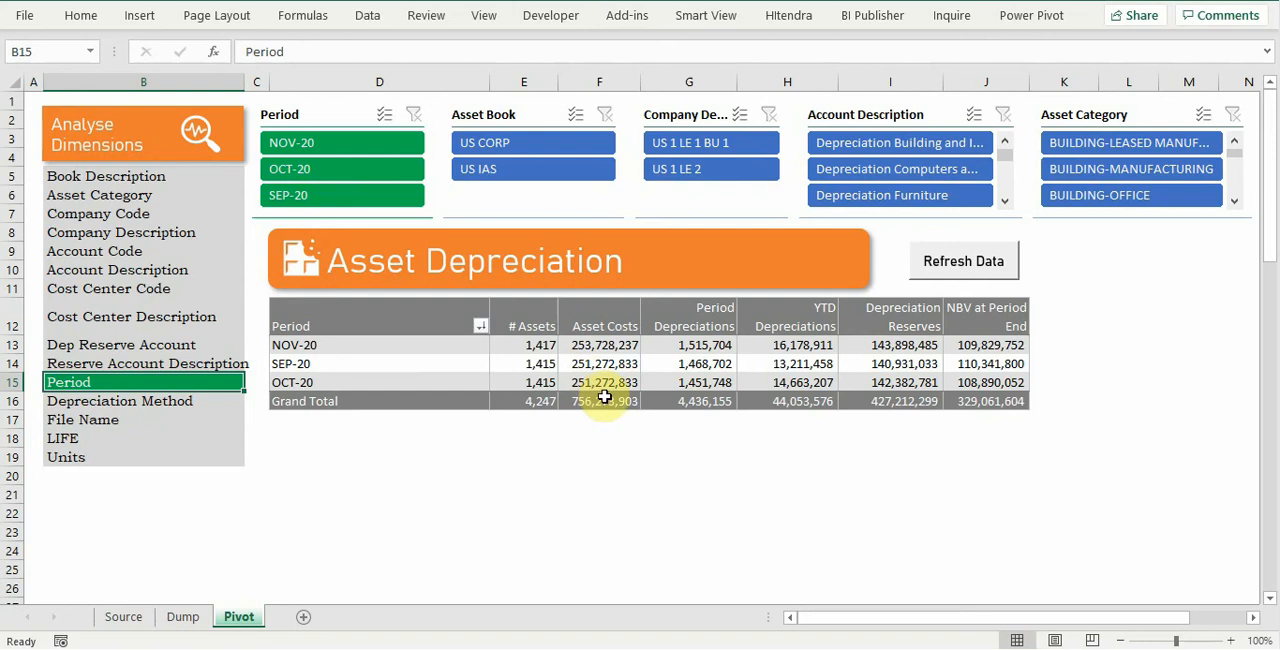
mouse_move(597, 377)
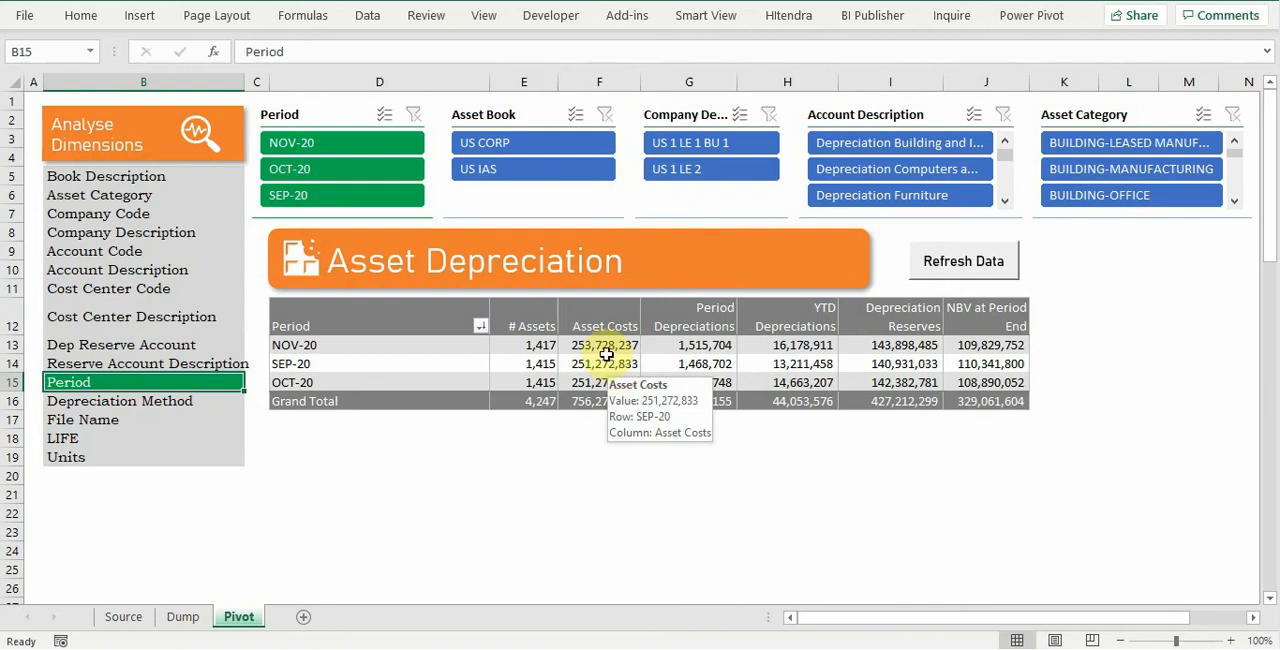
mouse_move(594, 410)
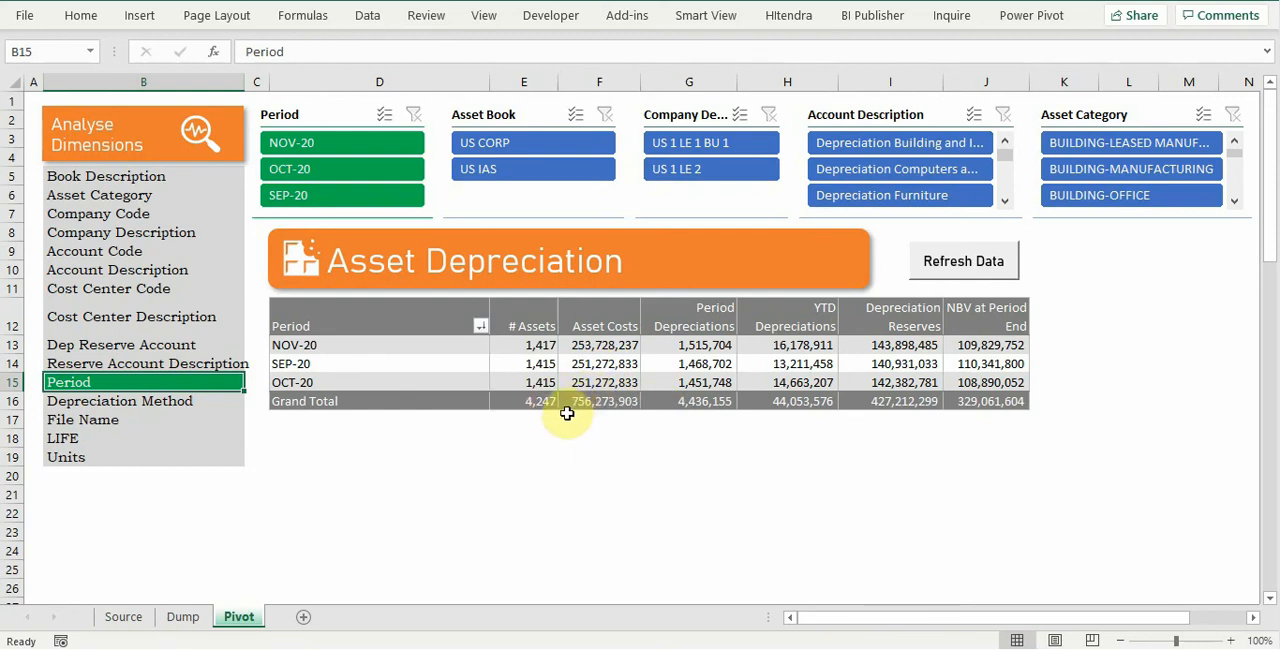
left_click(124, 200)
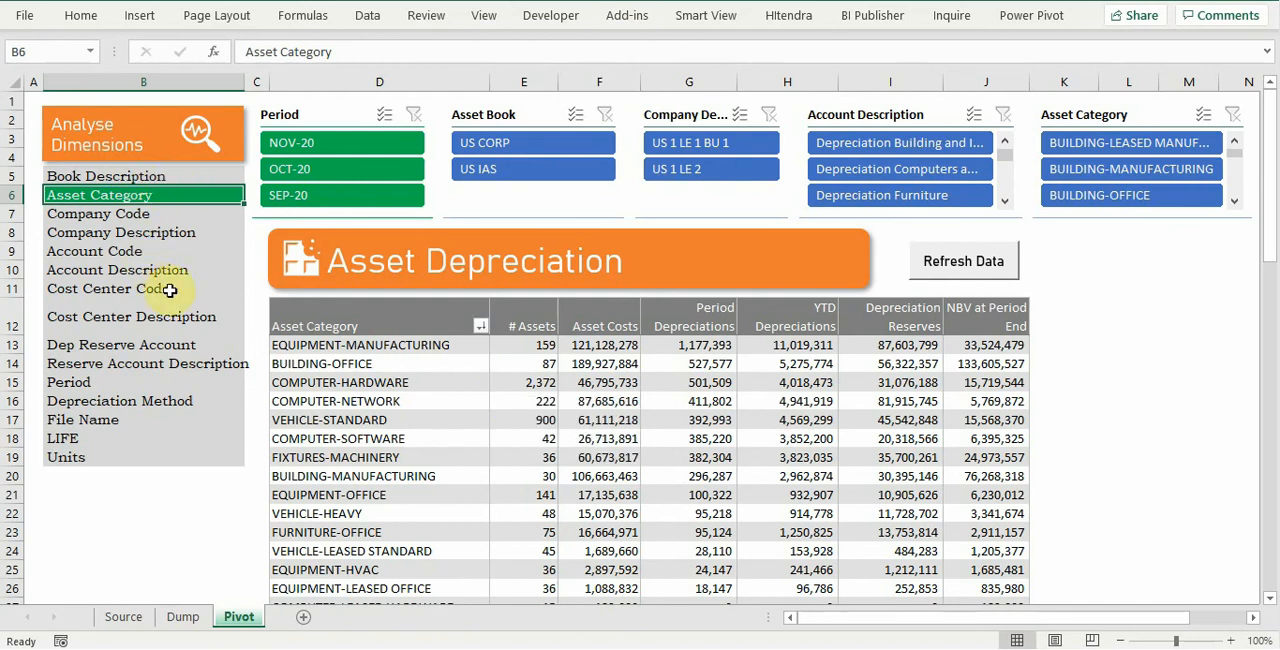
Step: Filter the Asset Category report to the period NOV-20
left_click(354, 152)
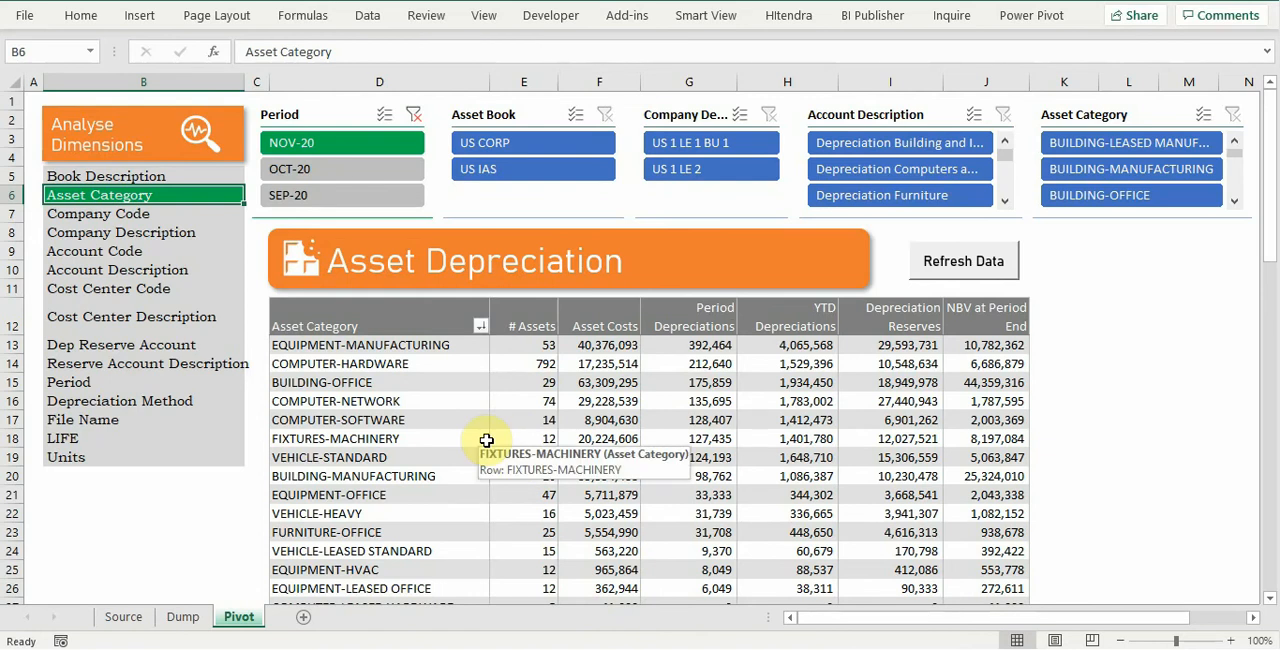
left_click(378, 155)
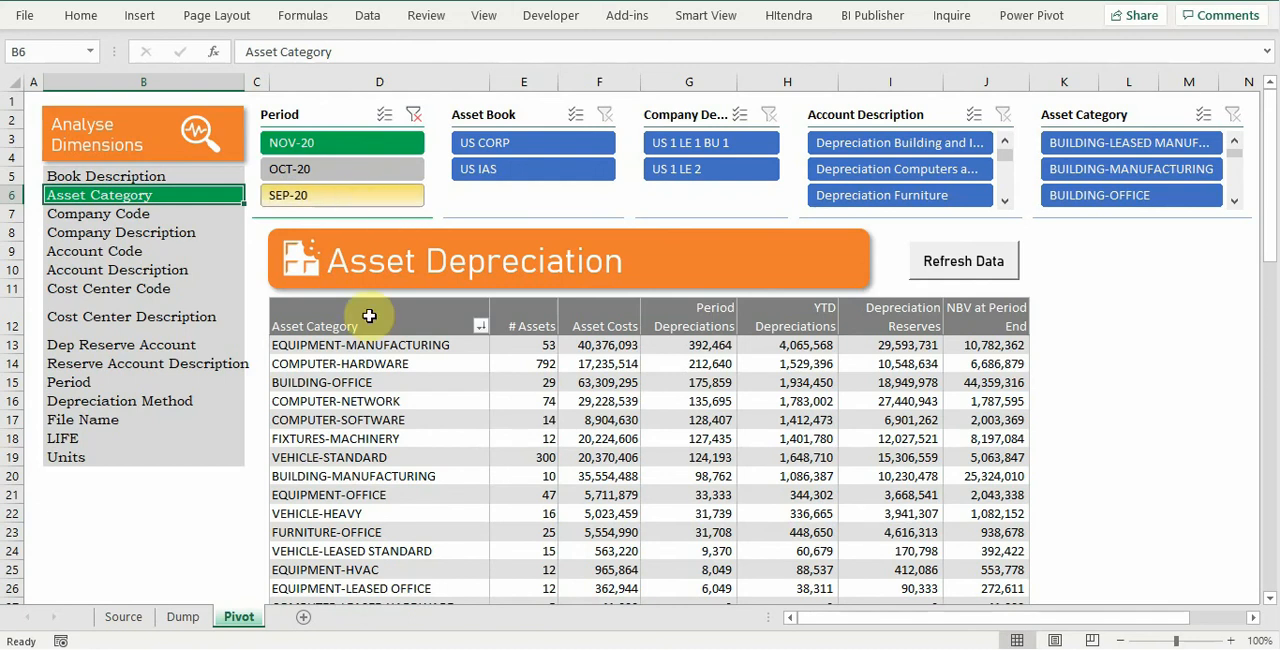
Step: Narrow the report to asset book US CORP and company US 1 LE 2, clear both filters, and review the full category table
left_click(540, 148)
left_click(698, 175)
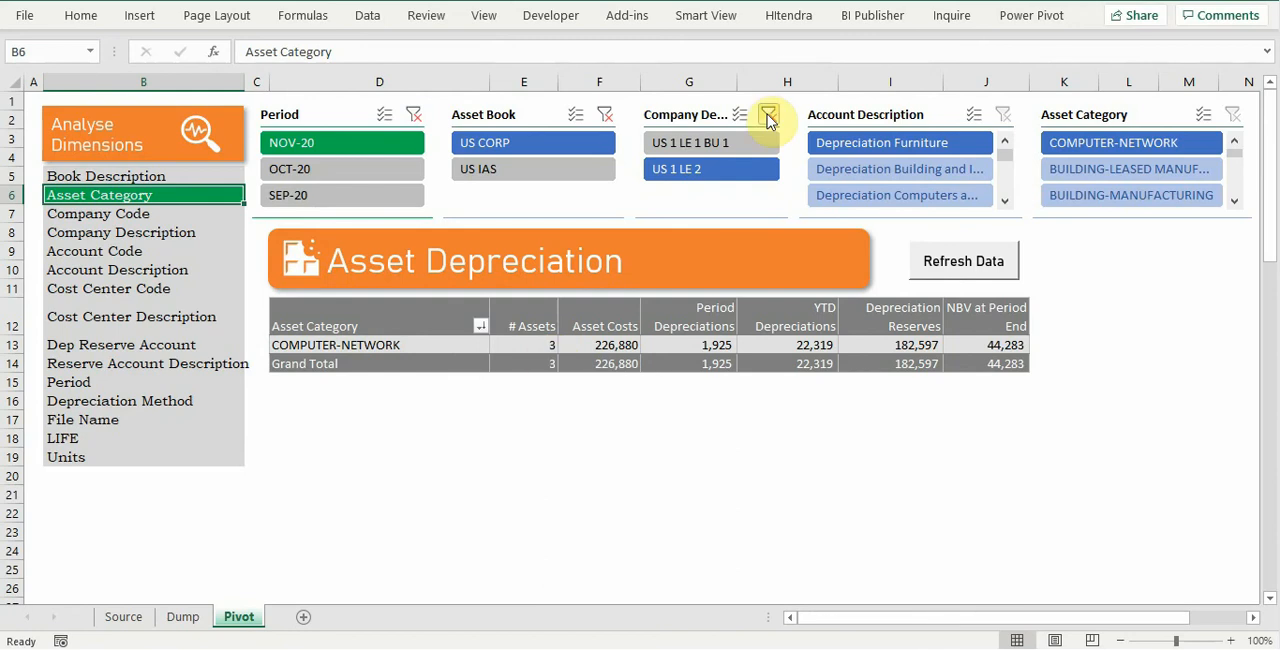
left_click(768, 118)
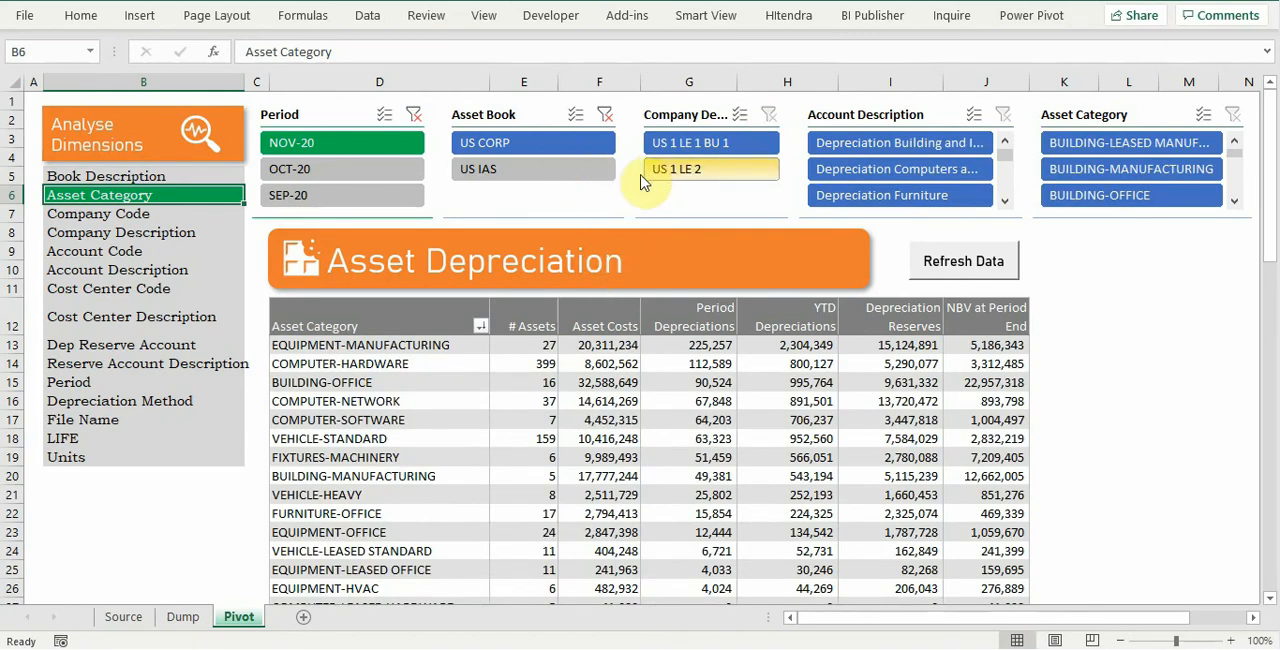
left_click(606, 116)
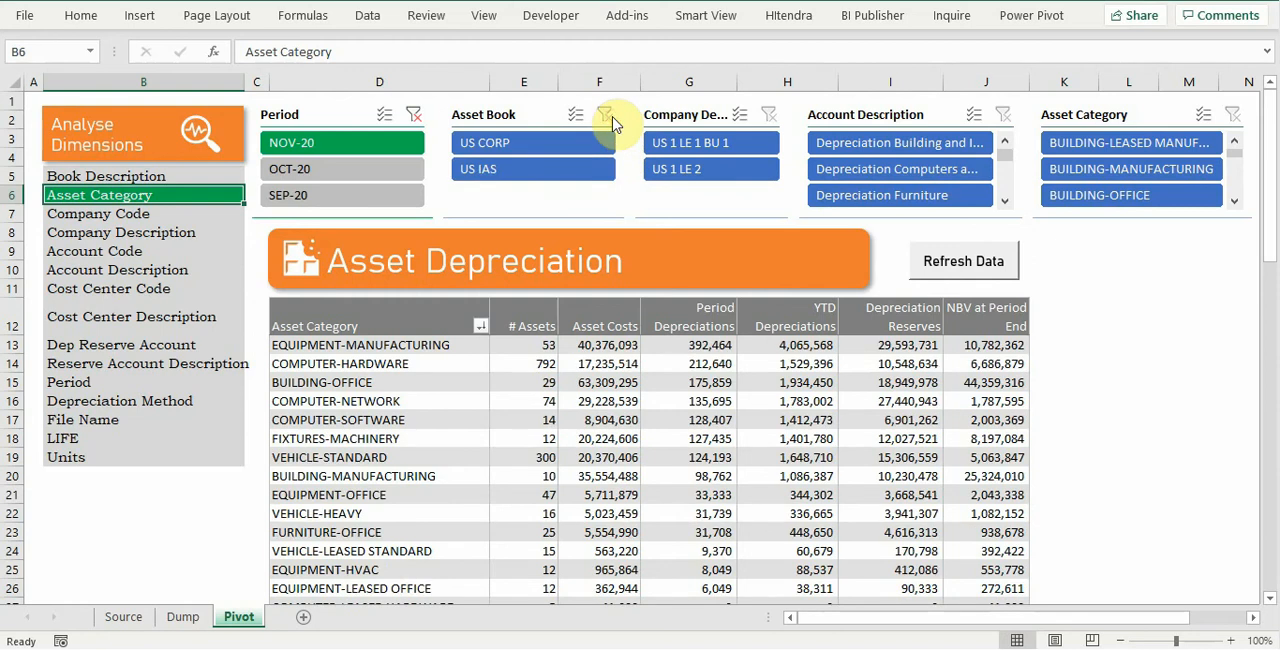
scroll(601, 382, "down", 2)
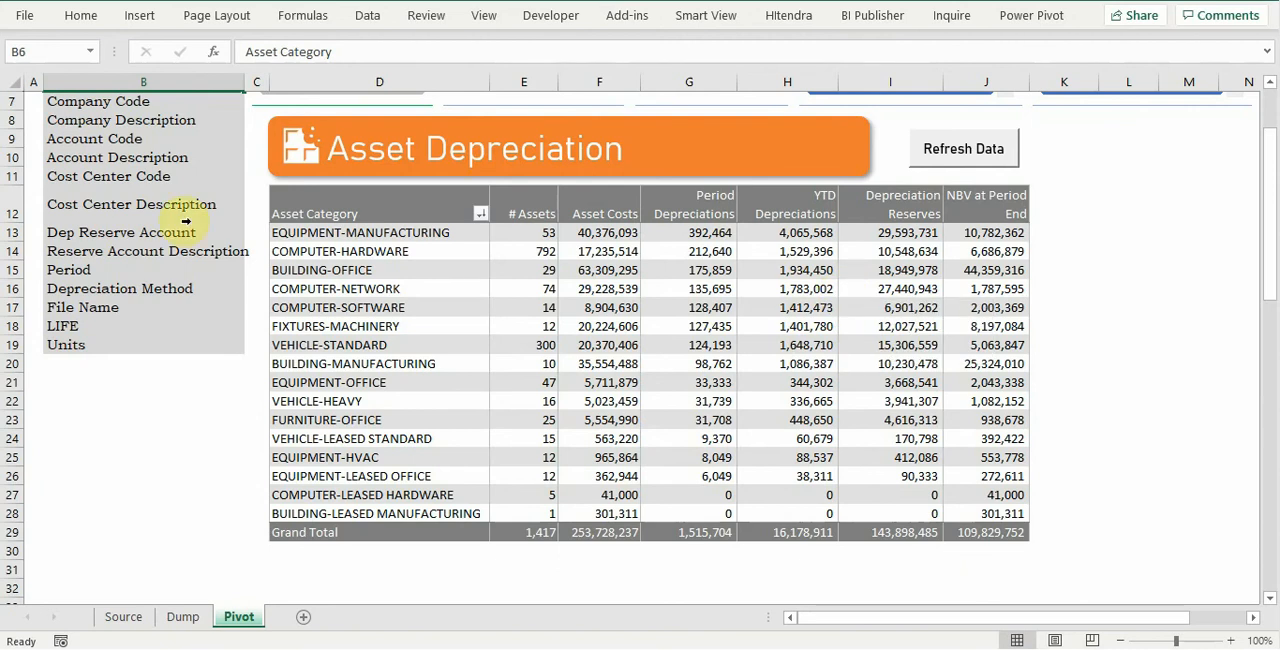
scroll(172, 222, "up", 2)
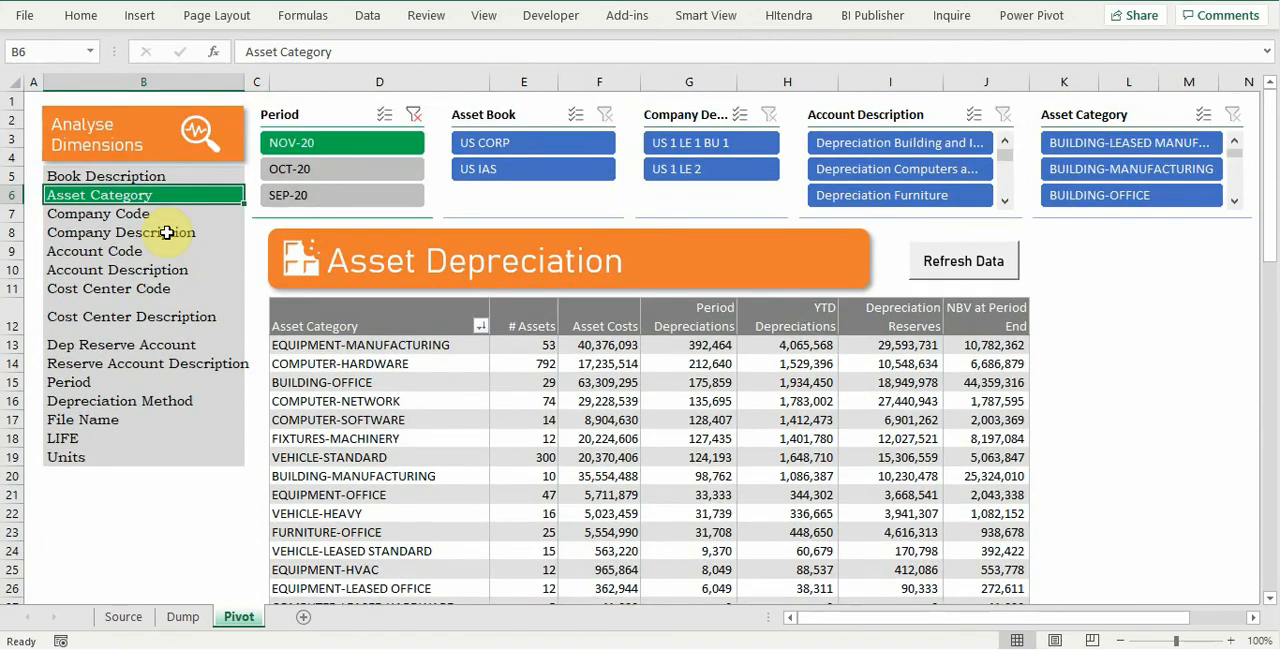
Step: Show the pivot table's field list and add Period Depreciation to the values a second time, after Depreciation Reserves
right_click(790, 383)
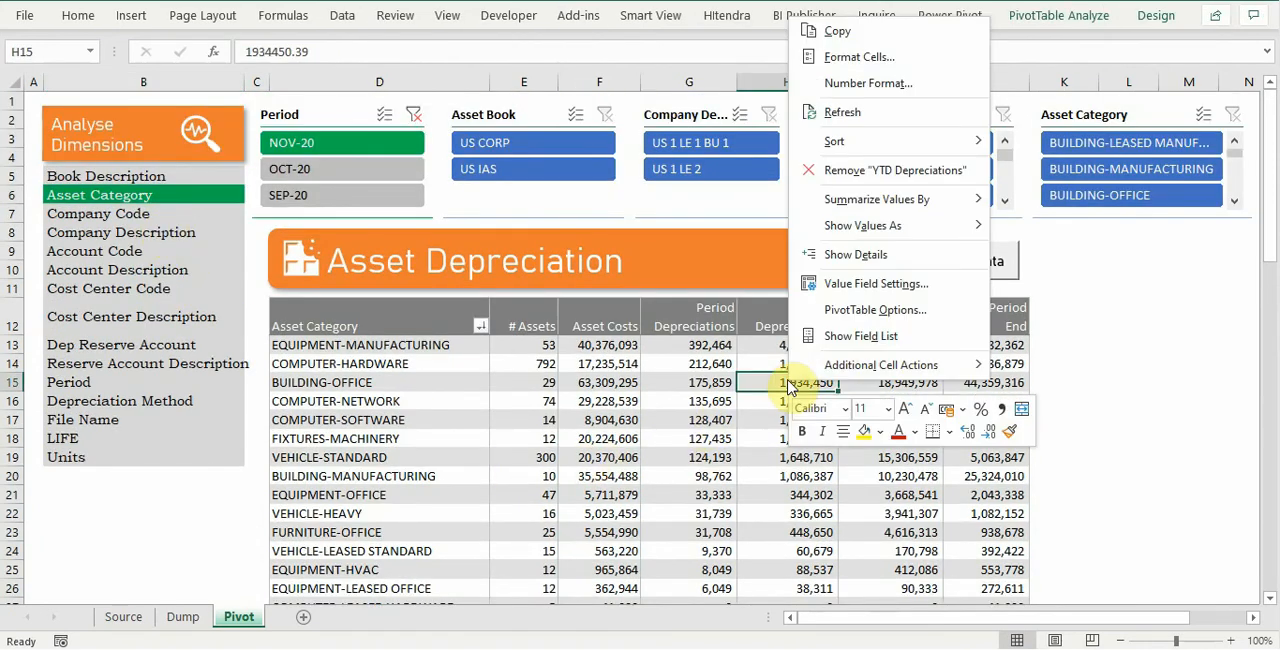
left_click(838, 338)
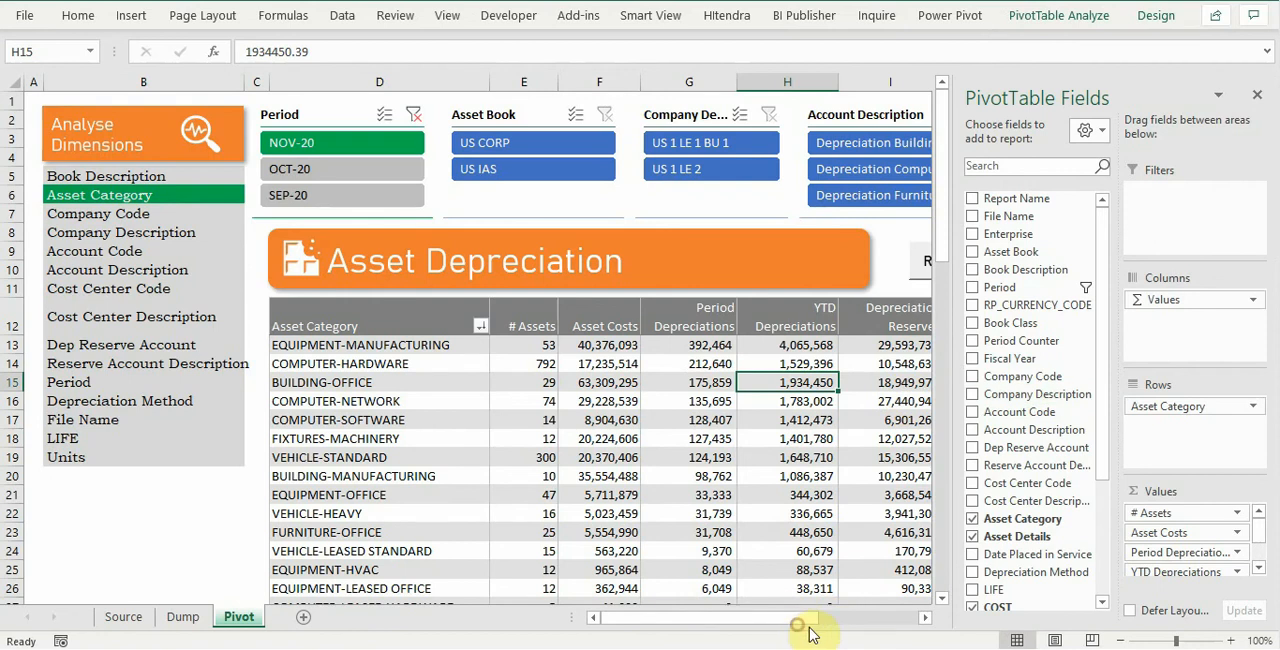
scroll(985, 508, "down", 1)
scroll(1027, 562, "down", 1)
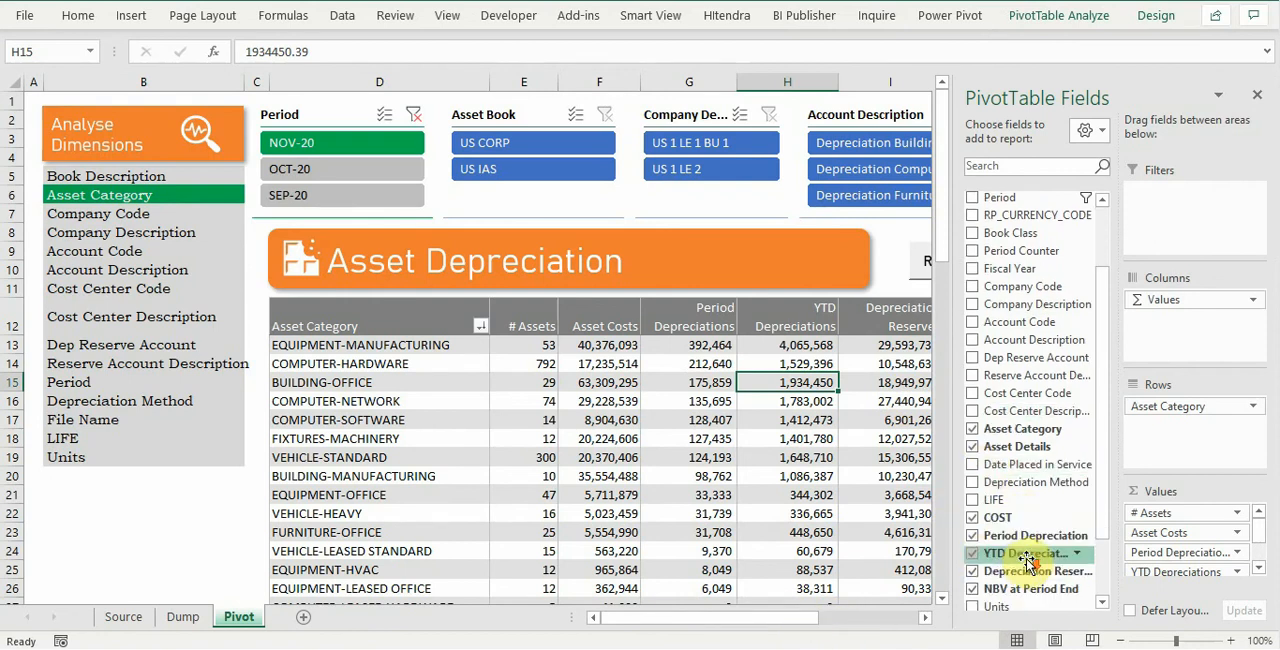
left_click_drag(1040, 536, 1218, 593)
Step: Show the added Period Depreciation value as % of Grand Total and name it Dep %
left_click(1237, 566)
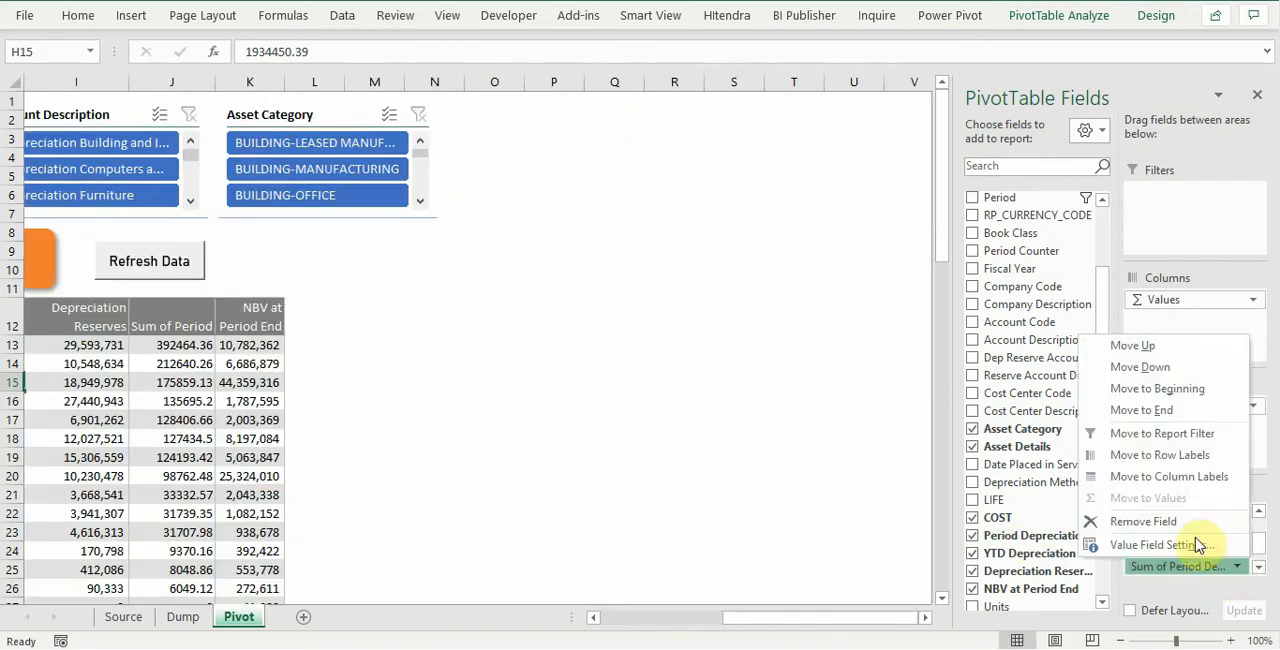
left_click(1203, 537)
left_click(858, 137)
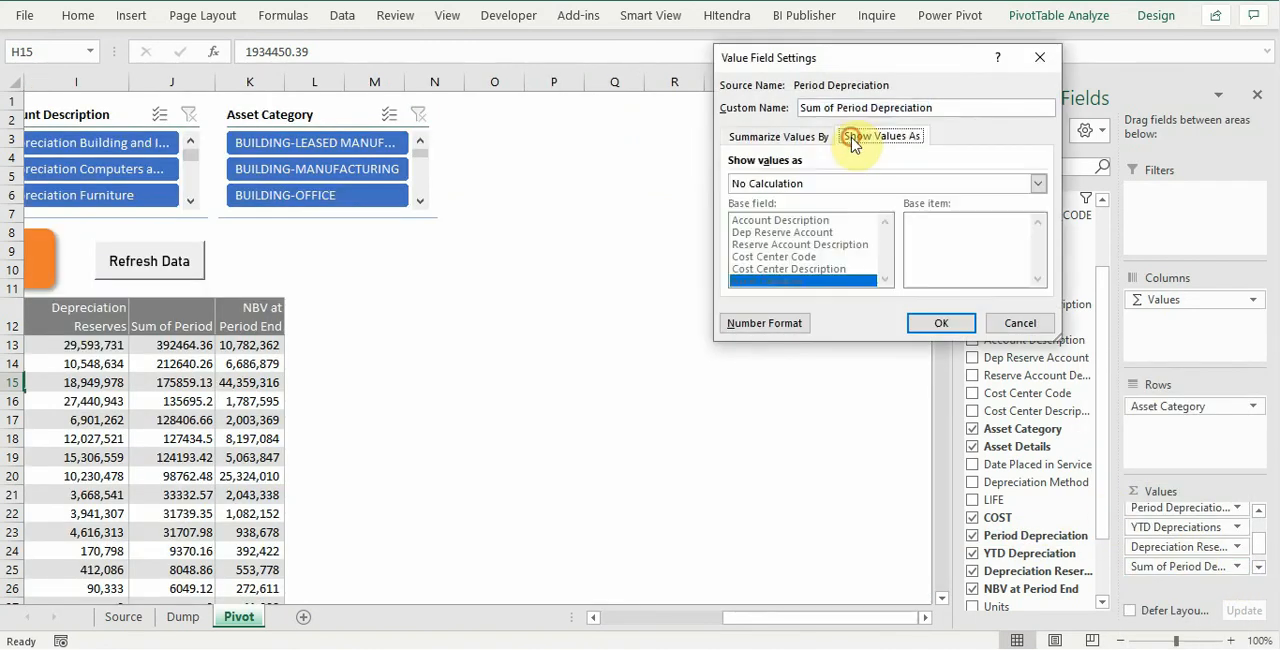
left_click(864, 188)
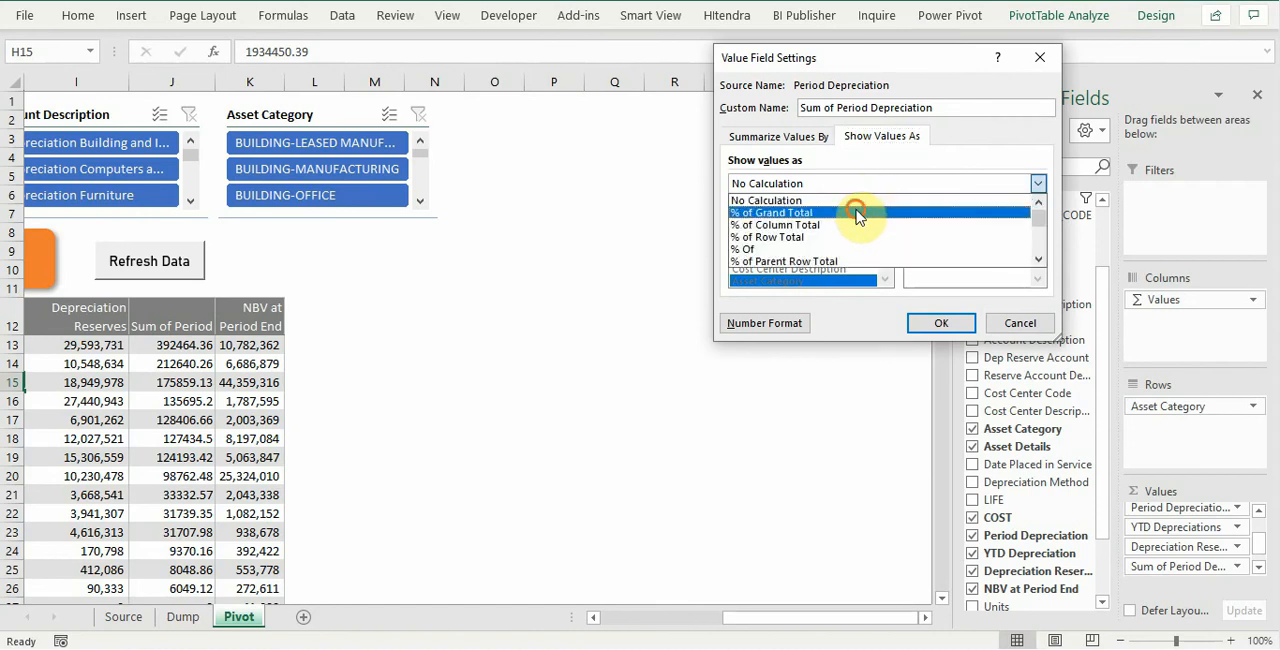
left_click(857, 207)
left_click(968, 107)
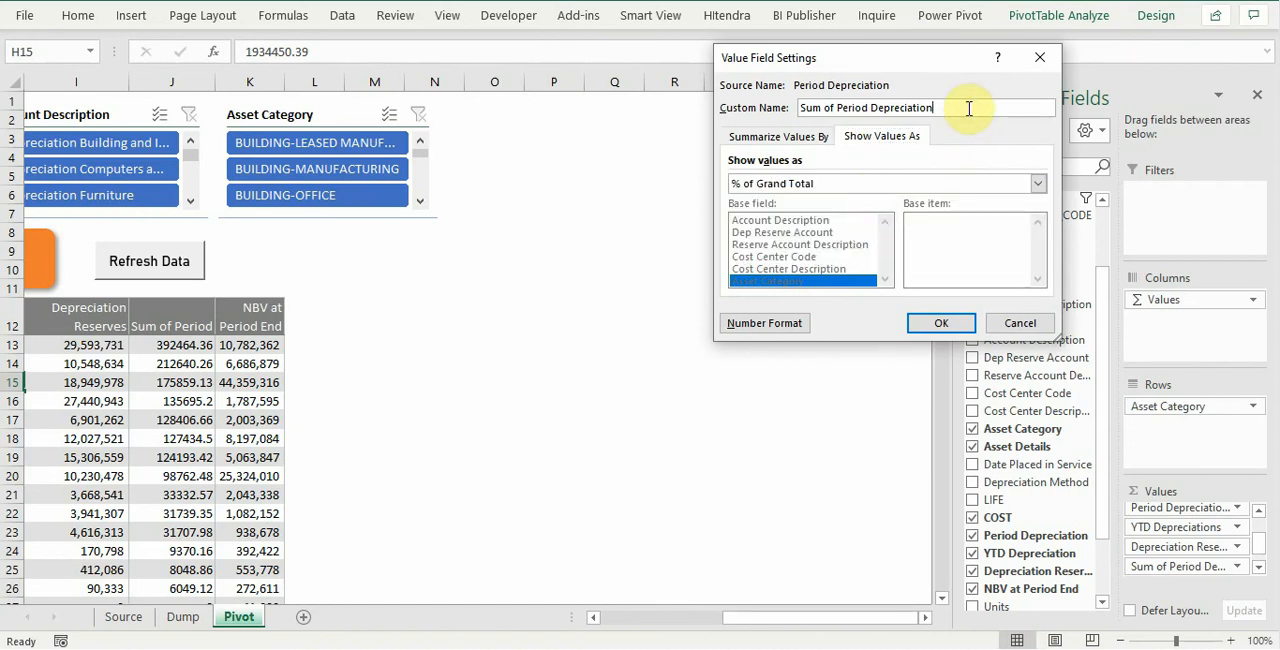
key("ctrl+a")
type("Dep")
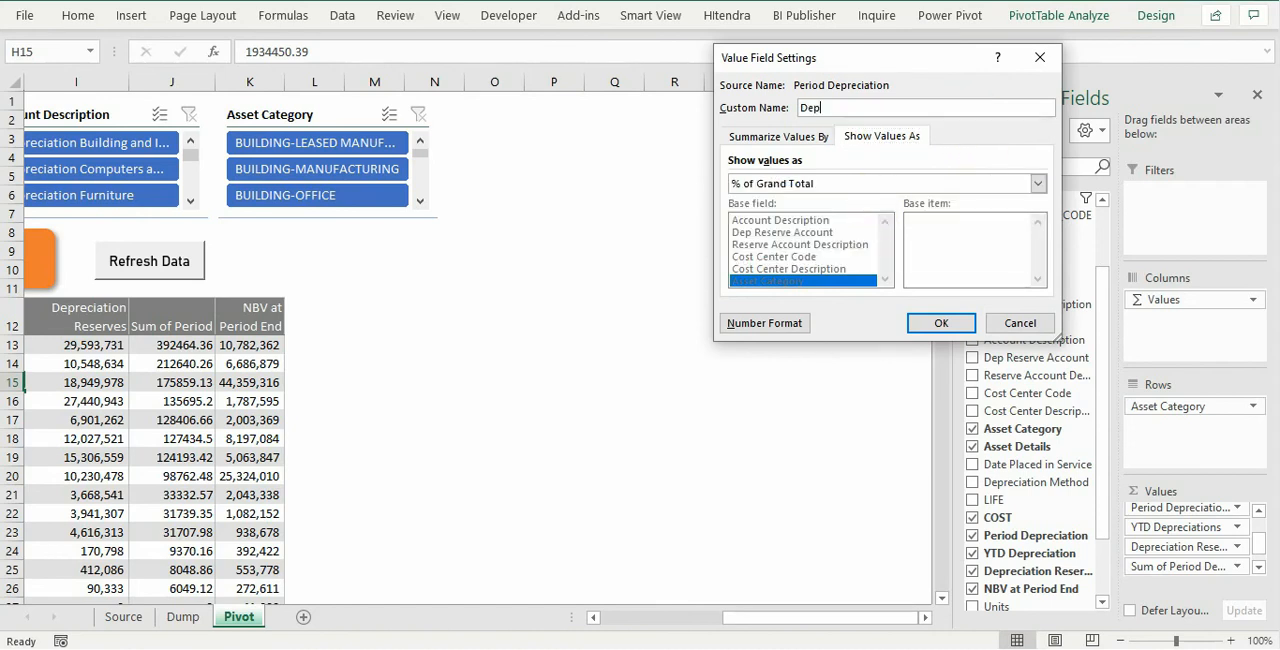
Step: Format Dep % as a percentage with 0 decimal places, apply the settings, and close the field list
left_click(777, 323)
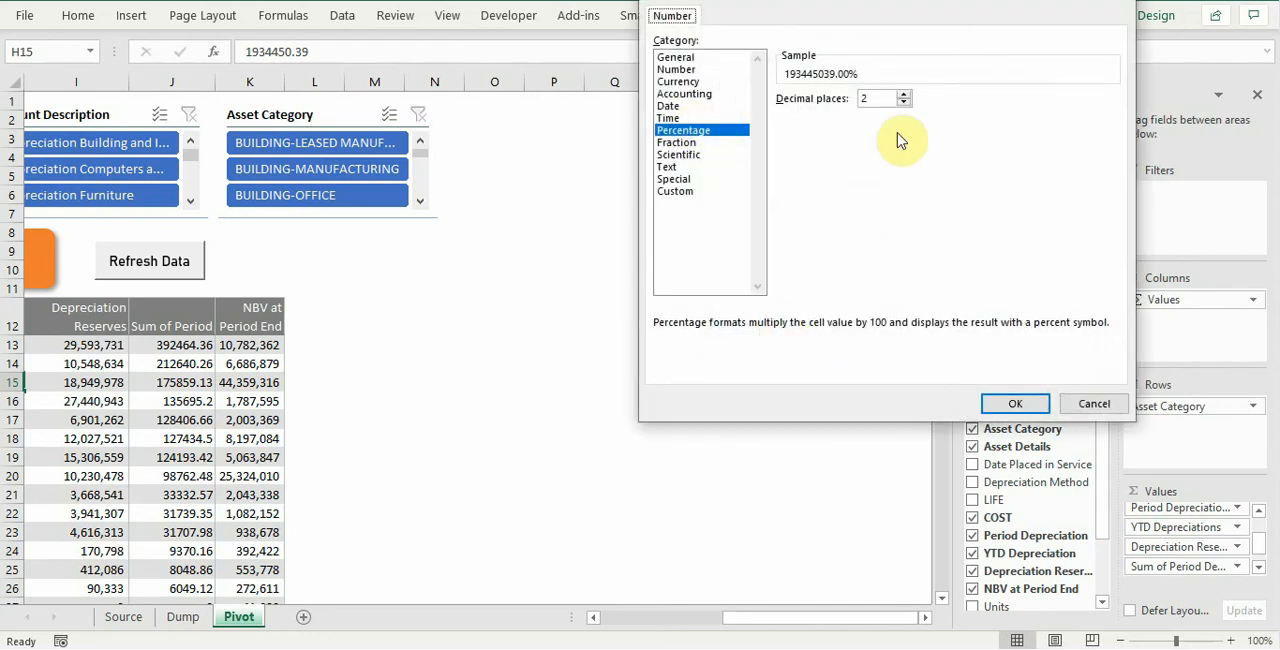
left_click(1014, 404)
left_click(955, 322)
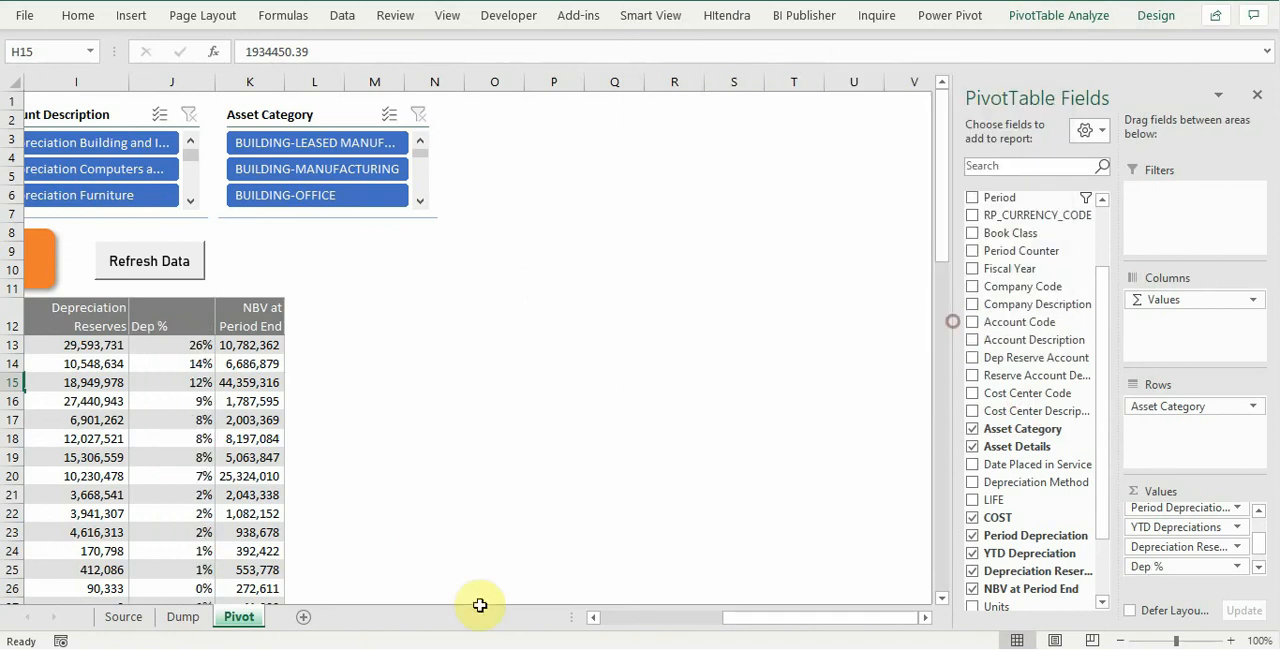
left_click_drag(726, 625, 659, 628)
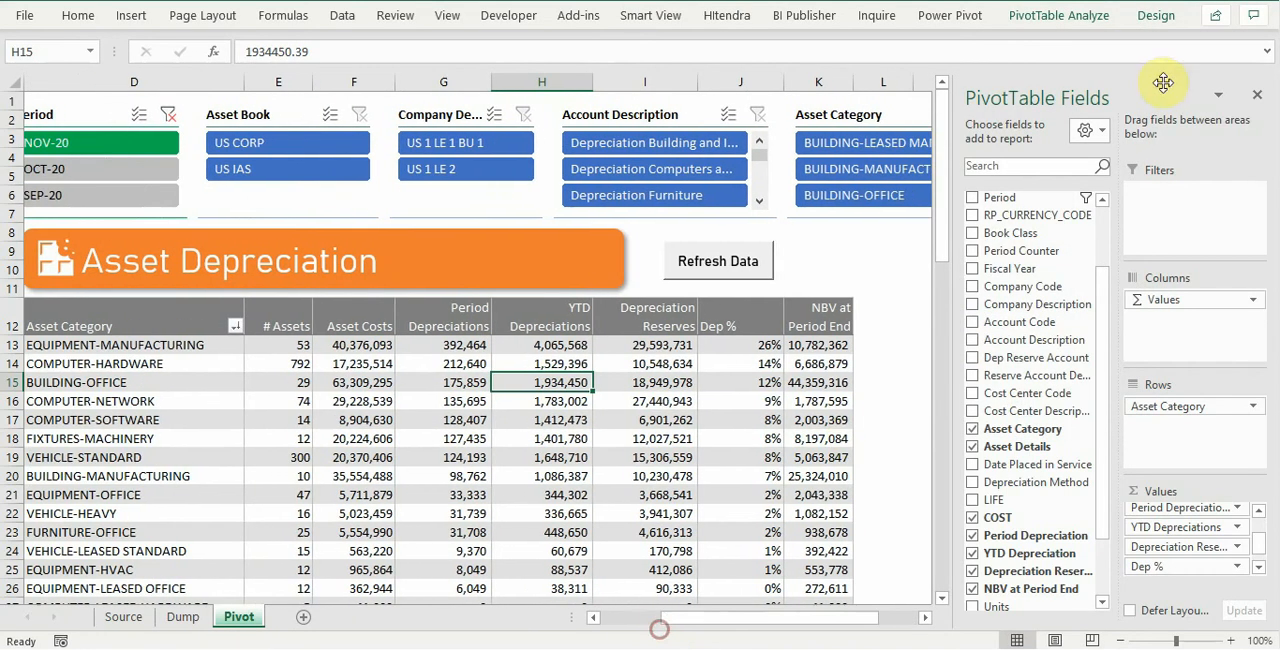
left_click(1257, 96)
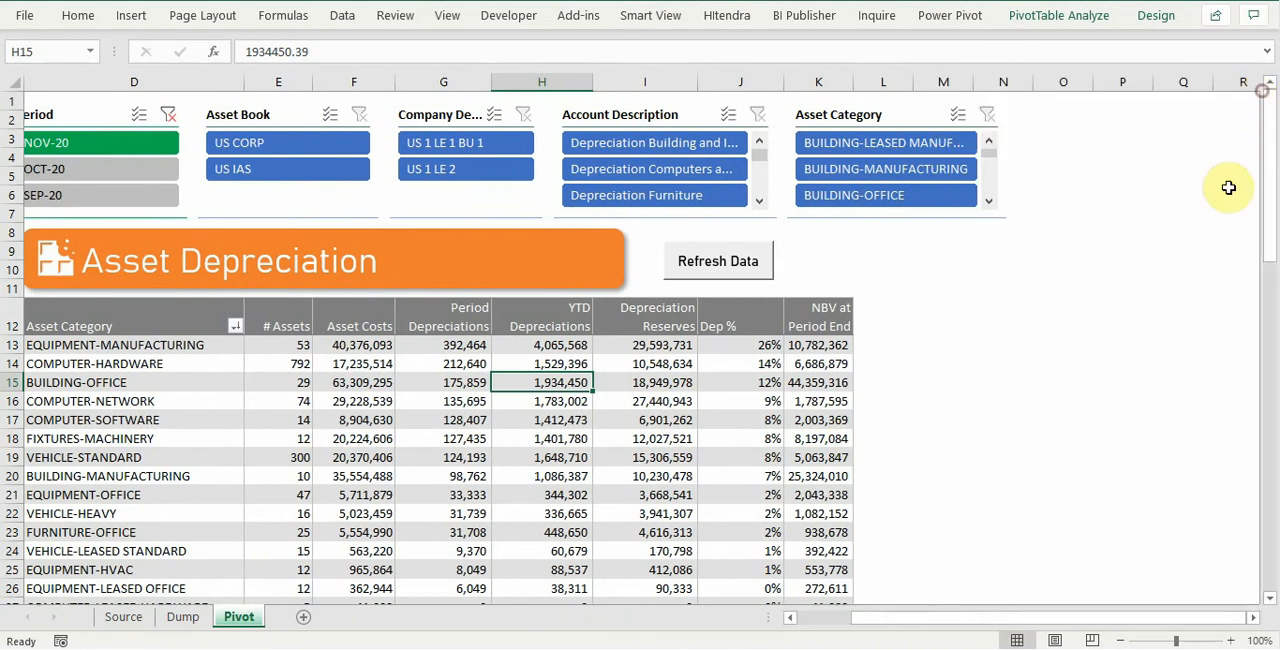
left_click(820, 622)
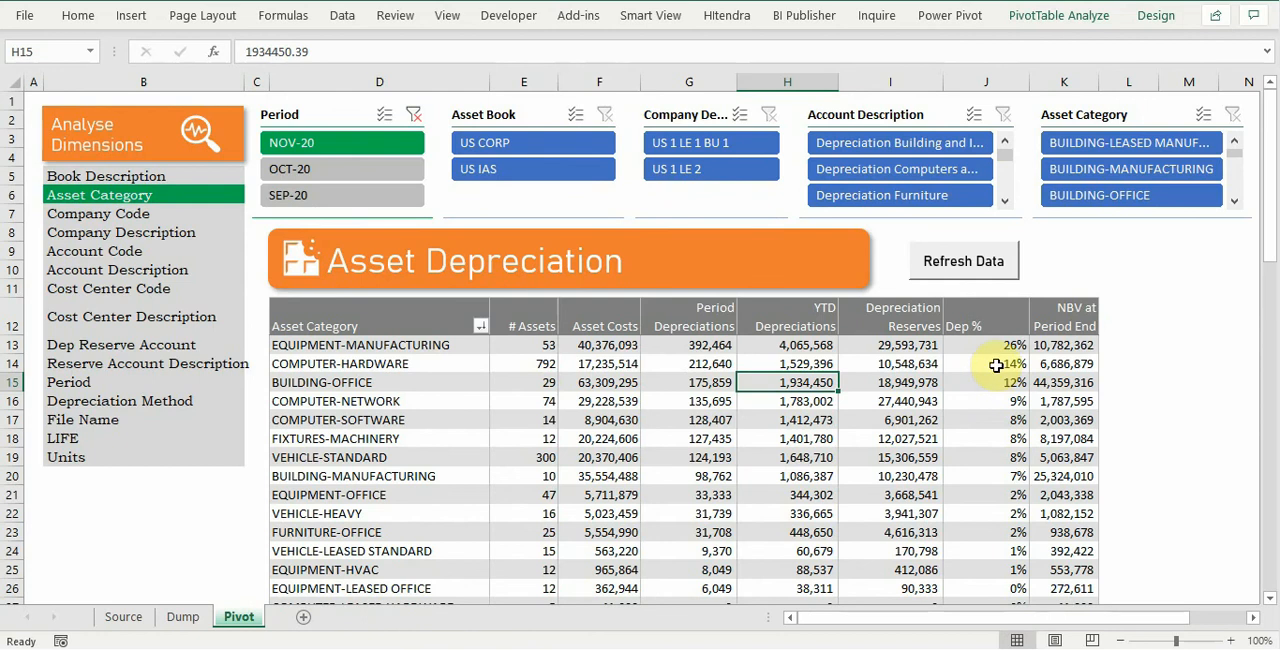
Step: Check the combined Dep % of the top four and the top eight asset categories for NOV-20
left_click_drag(1006, 346, 1008, 396)
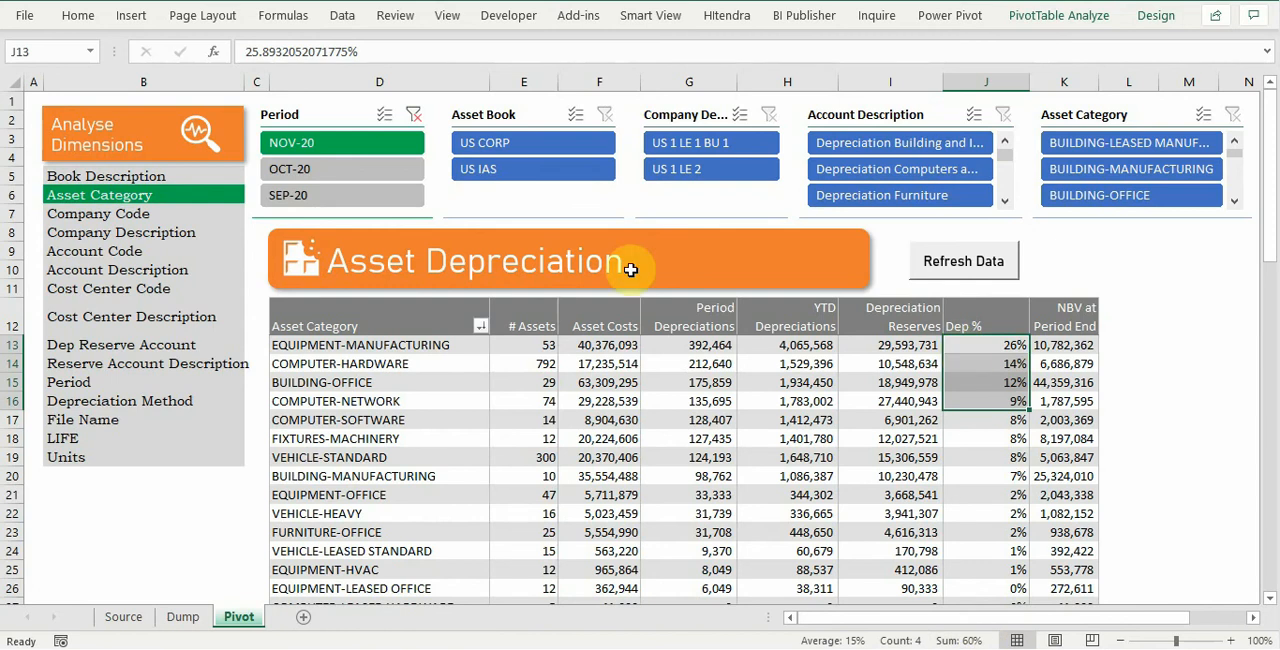
left_click(380, 140)
left_click_drag(1000, 347, 1005, 467)
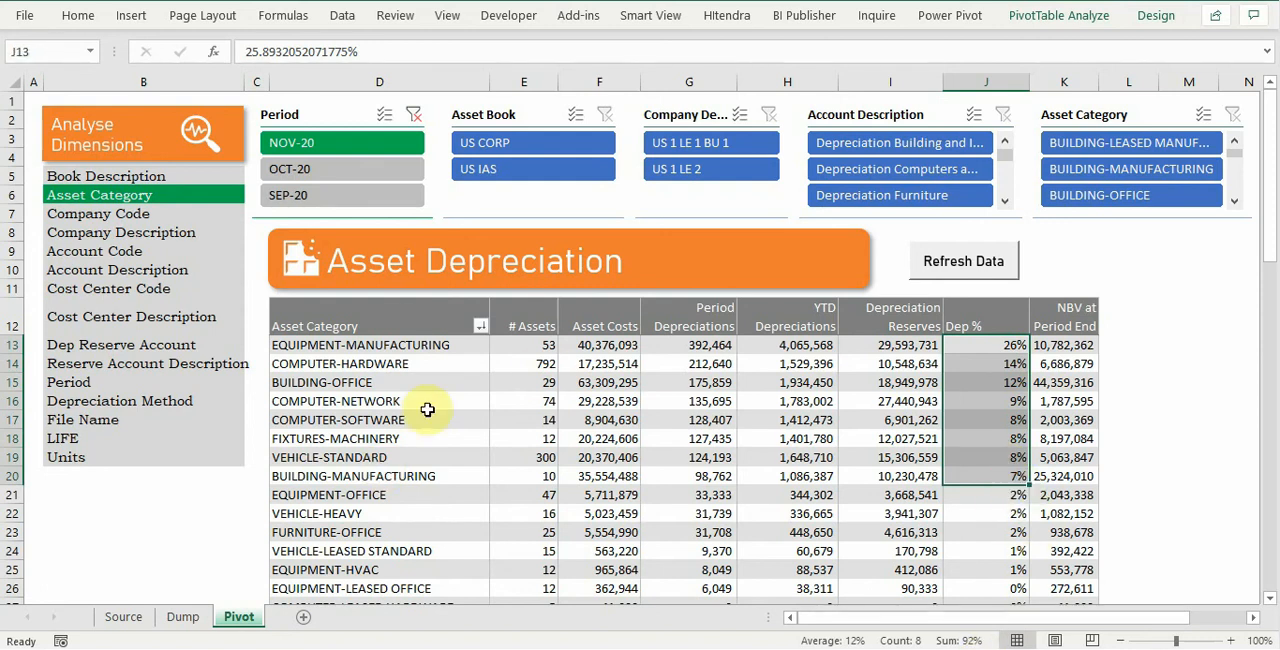
Step: Regroup the report by Cost Center Description and examine the top three Dep % shares and the Period Depreciations from Key Accounts to Inside Sales
left_click(116, 317)
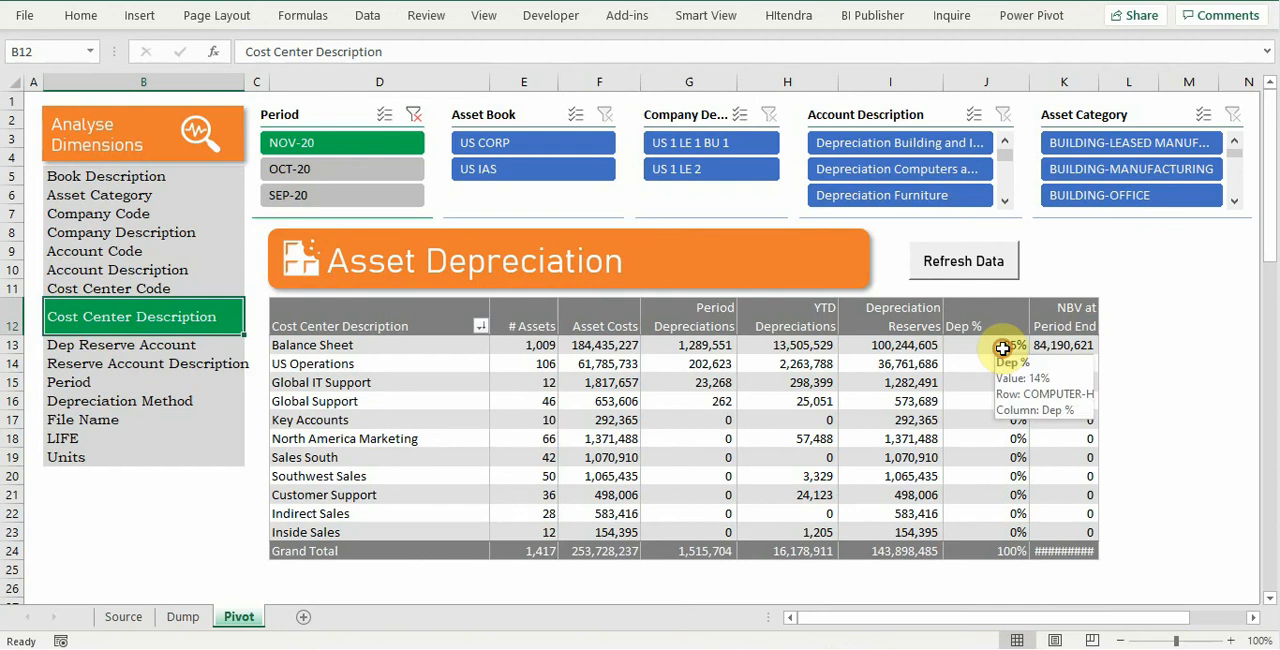
left_click_drag(1002, 347, 1004, 383)
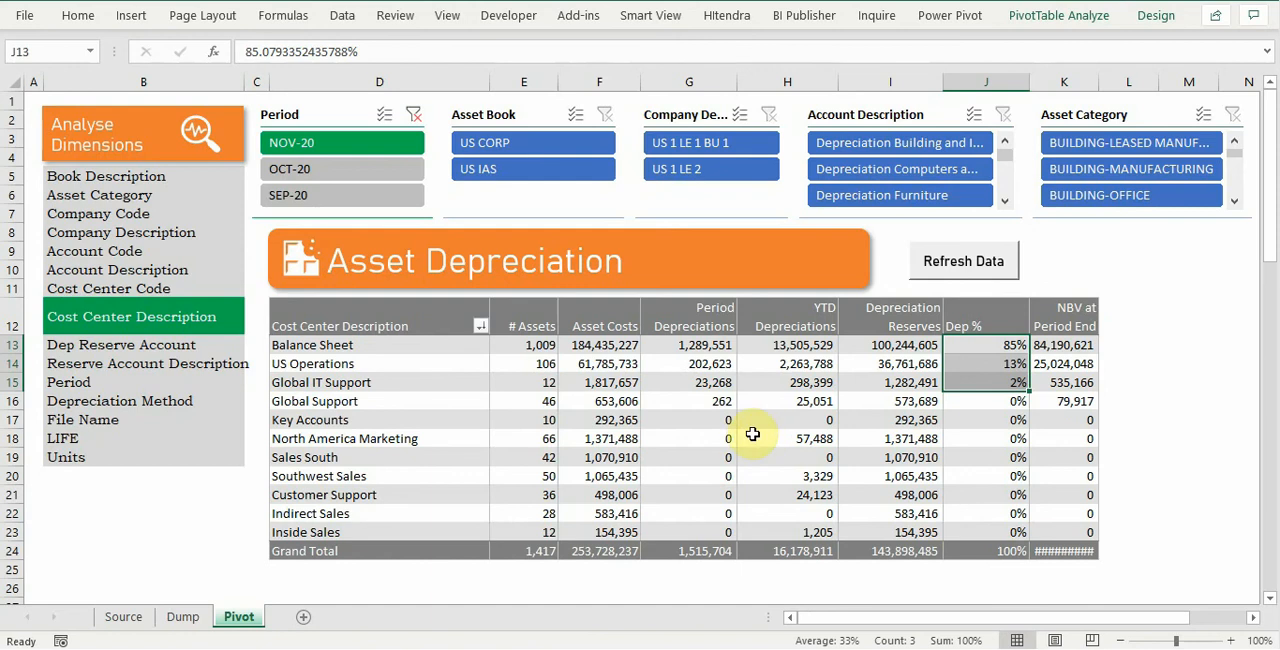
left_click_drag(706, 418, 716, 530)
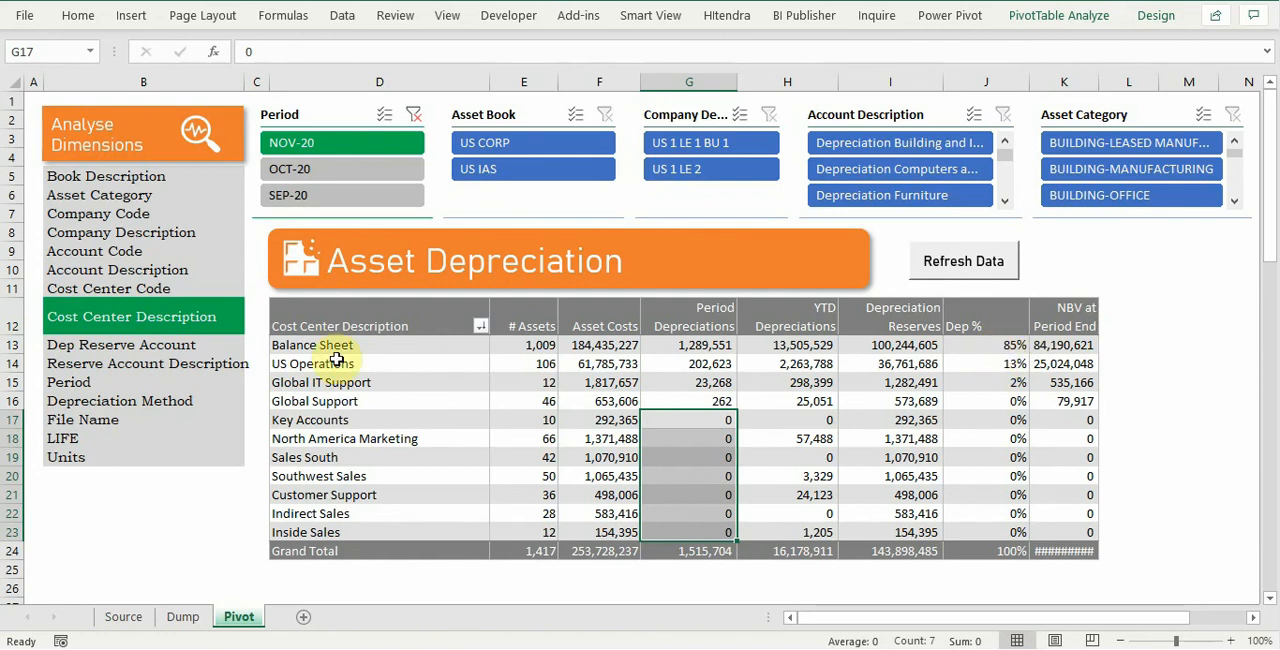
Step: Compare Dep % by Reserve Account Description, Account Code and Depreciation Method, and leave the report grouped by Account Code
left_click(108, 363)
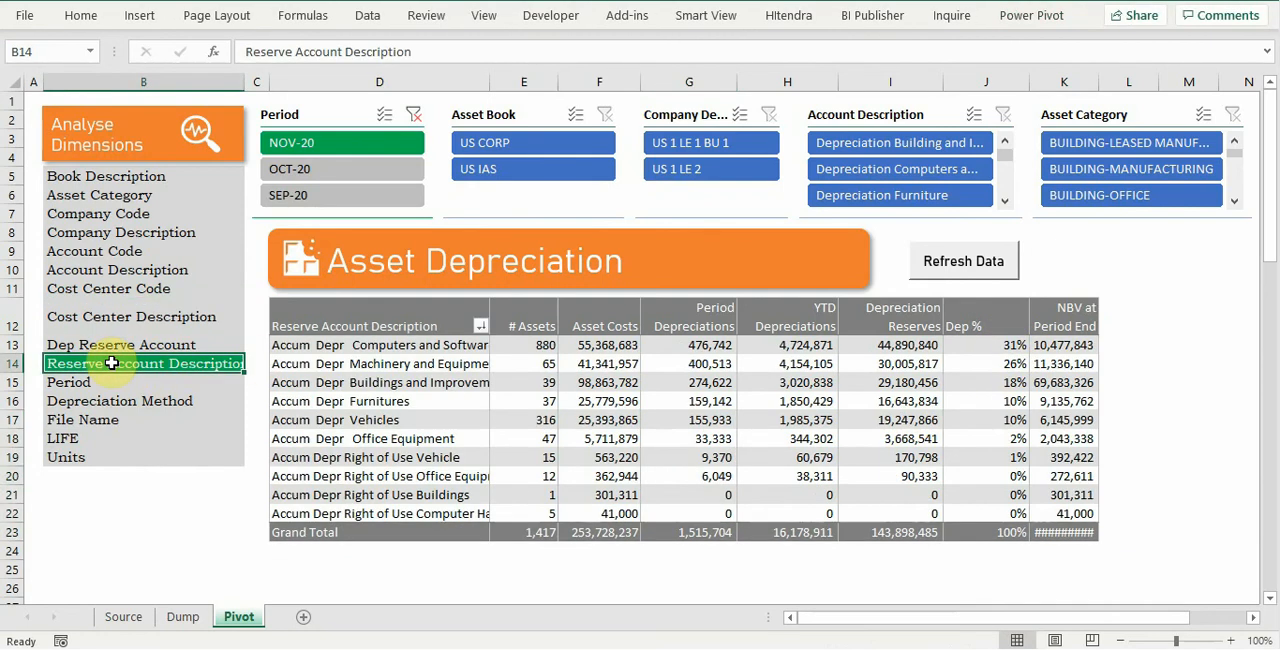
left_click(120, 251)
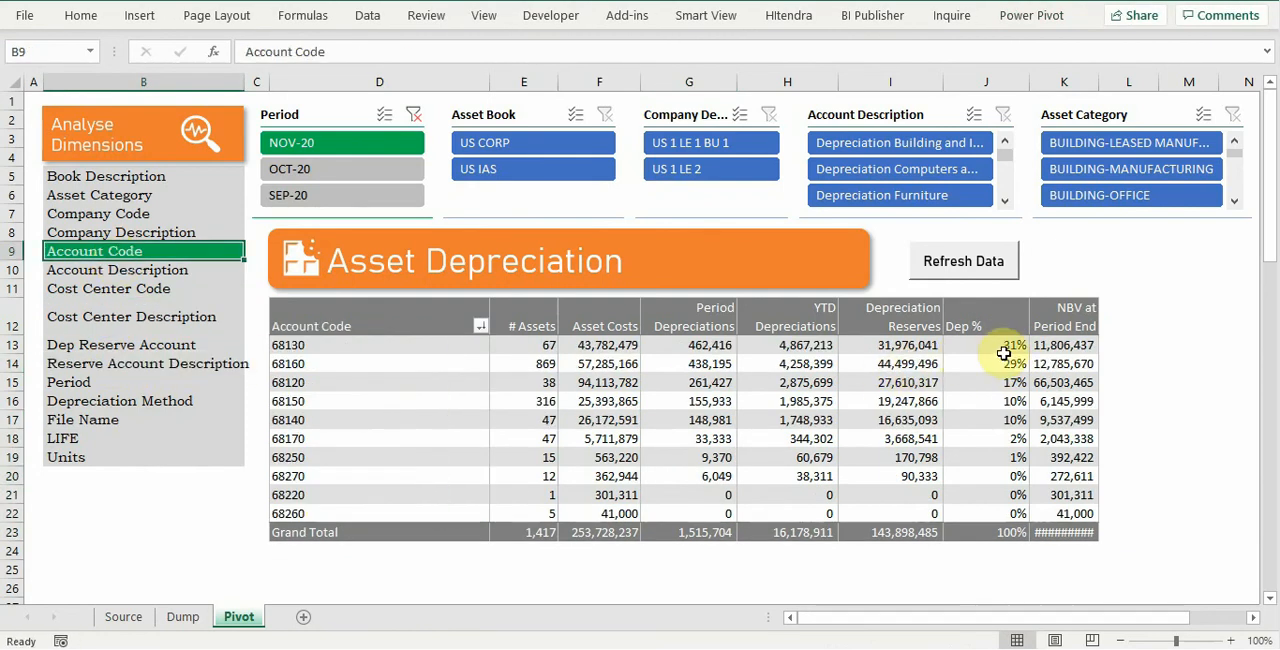
left_click(84, 402)
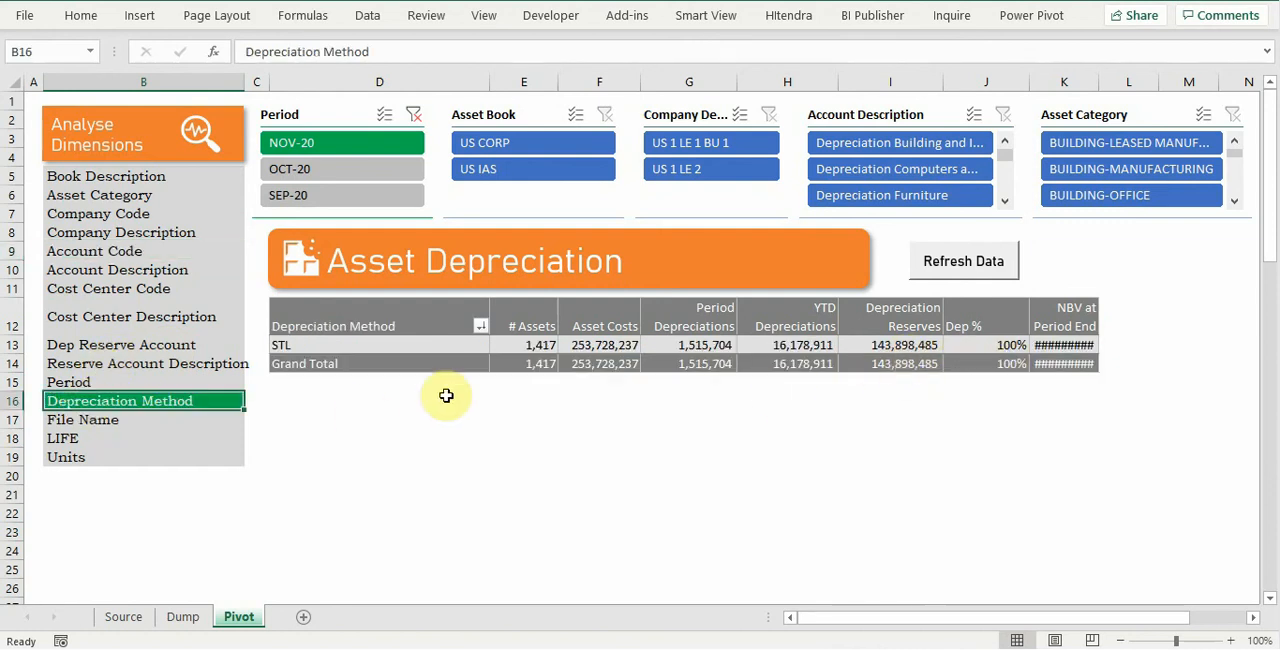
left_click(107, 254)
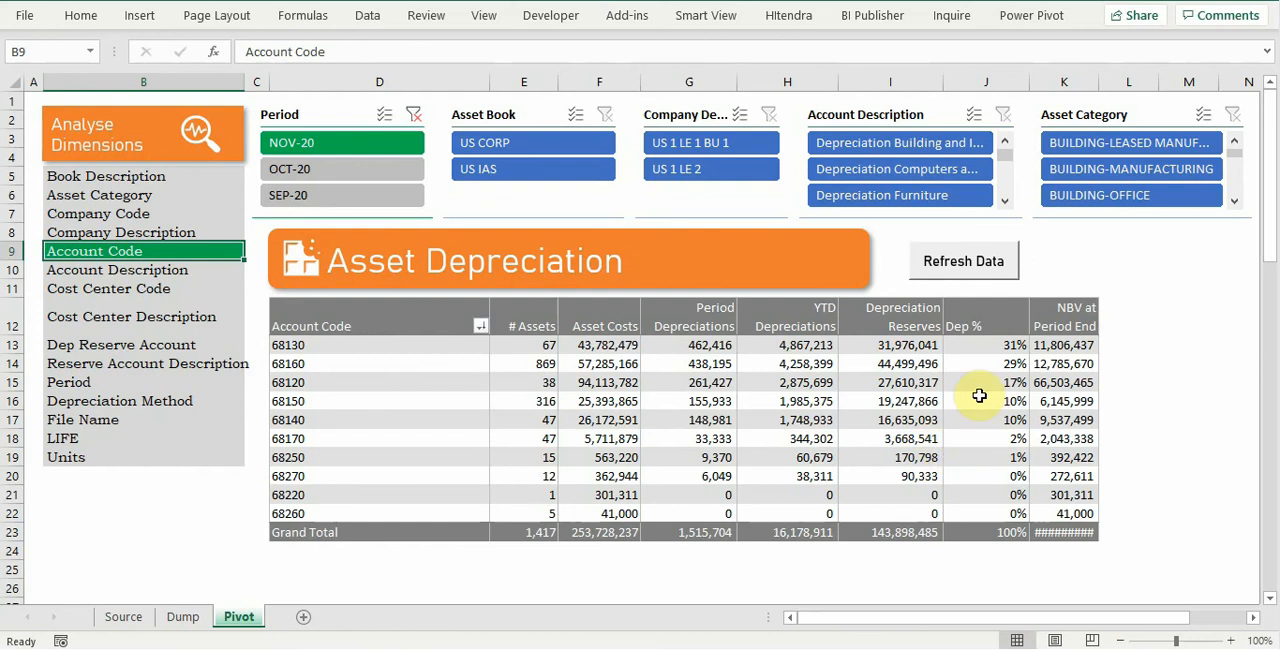
mouse_move(980, 396)
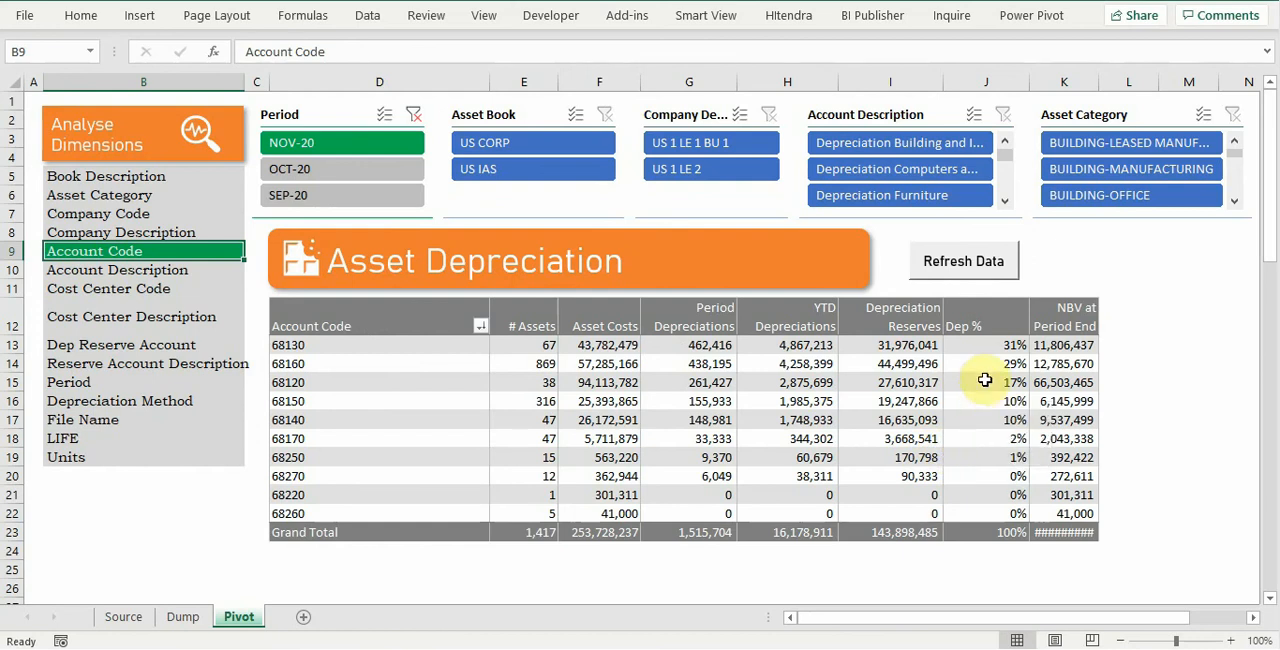
mouse_move(996, 354)
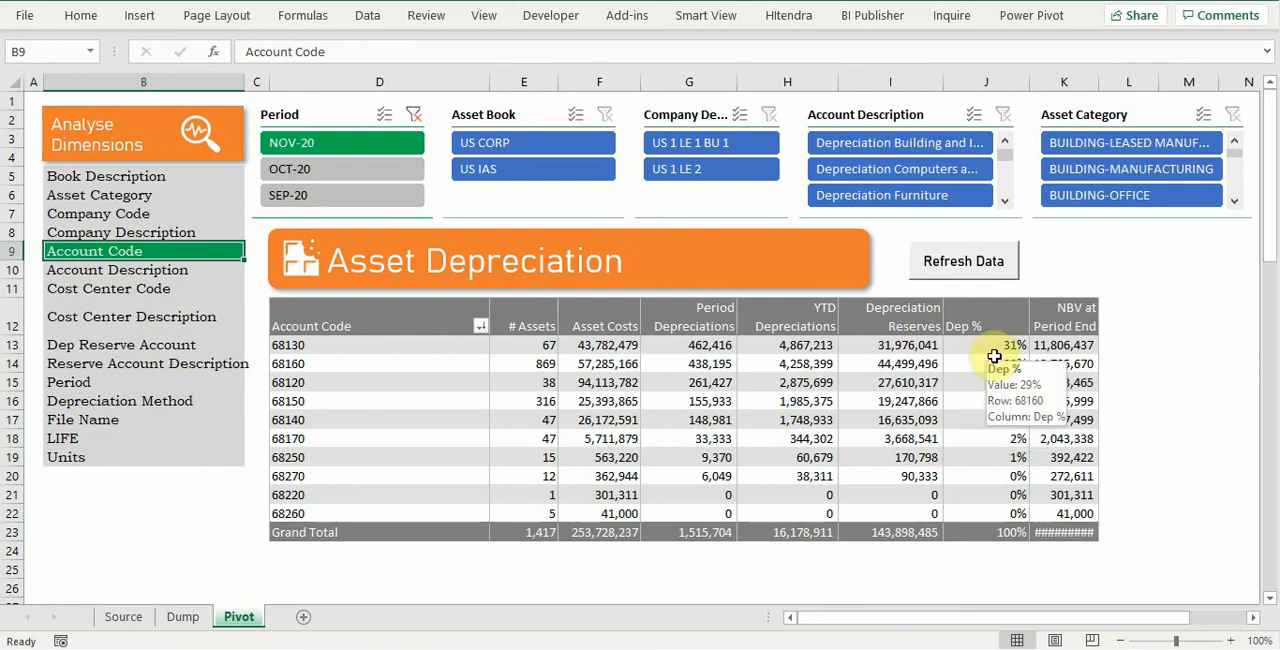
Step: Start a new calculated field in the pivot table and insert Depreciation Reserve as the numerator of its formula
right_click(995, 360)
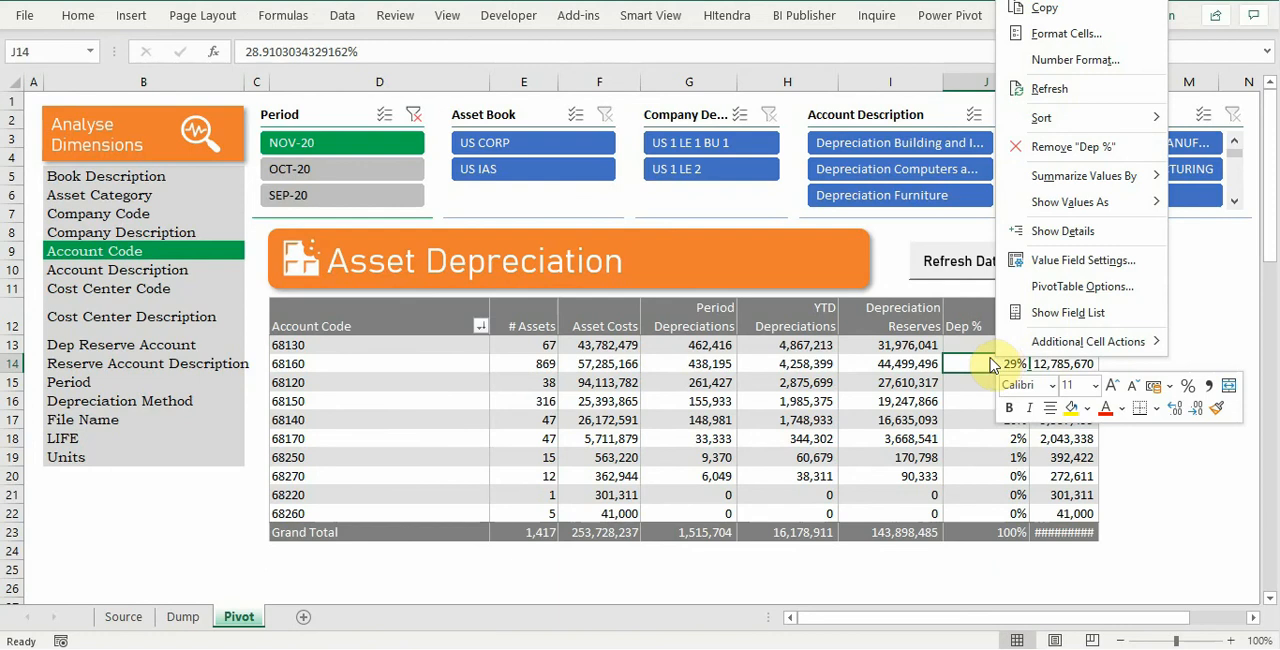
left_click(968, 360)
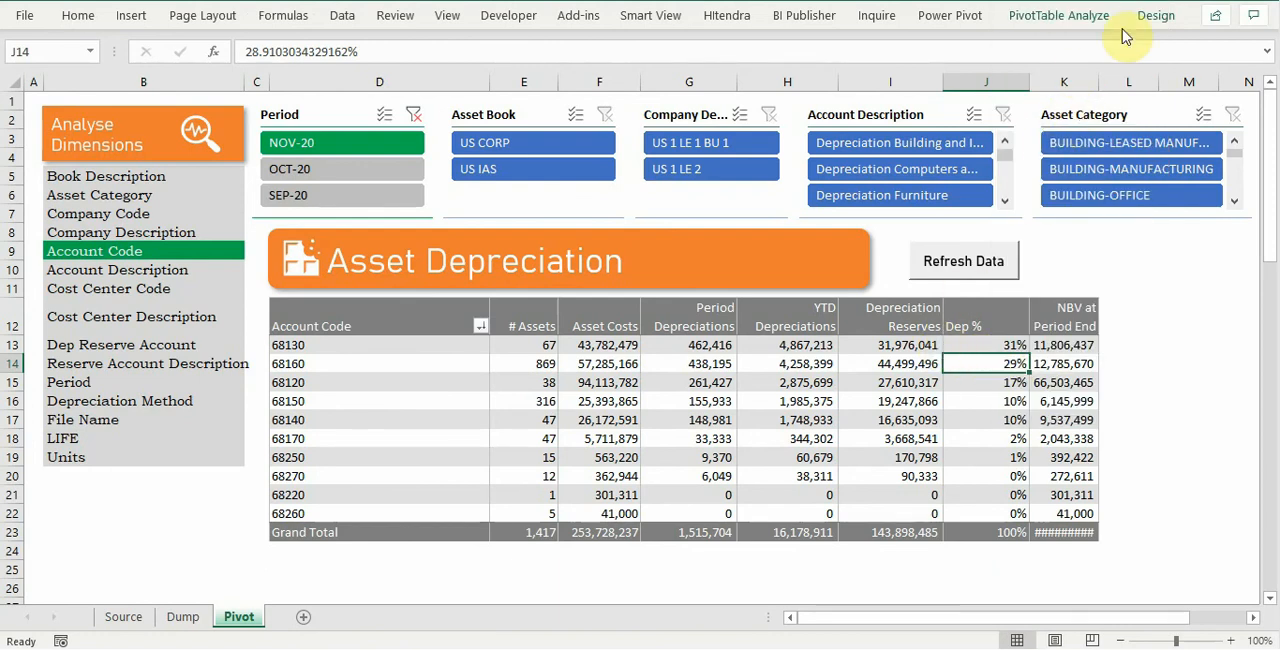
left_click(1058, 15)
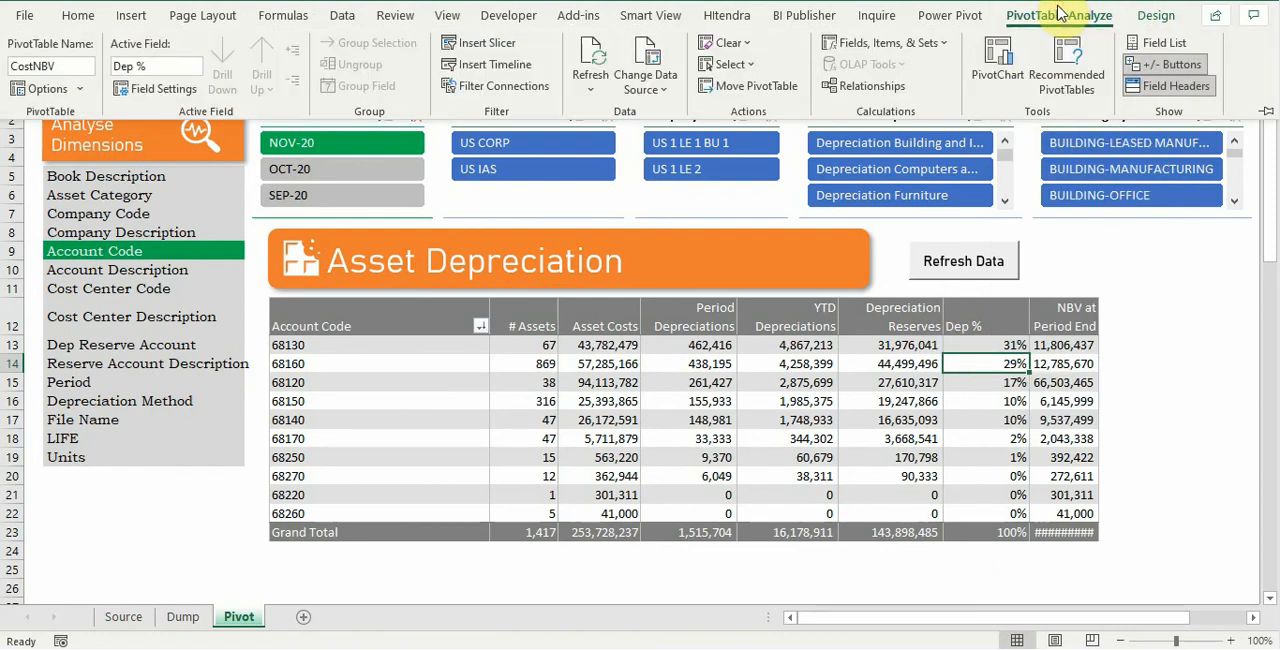
left_click(893, 45)
left_click(898, 68)
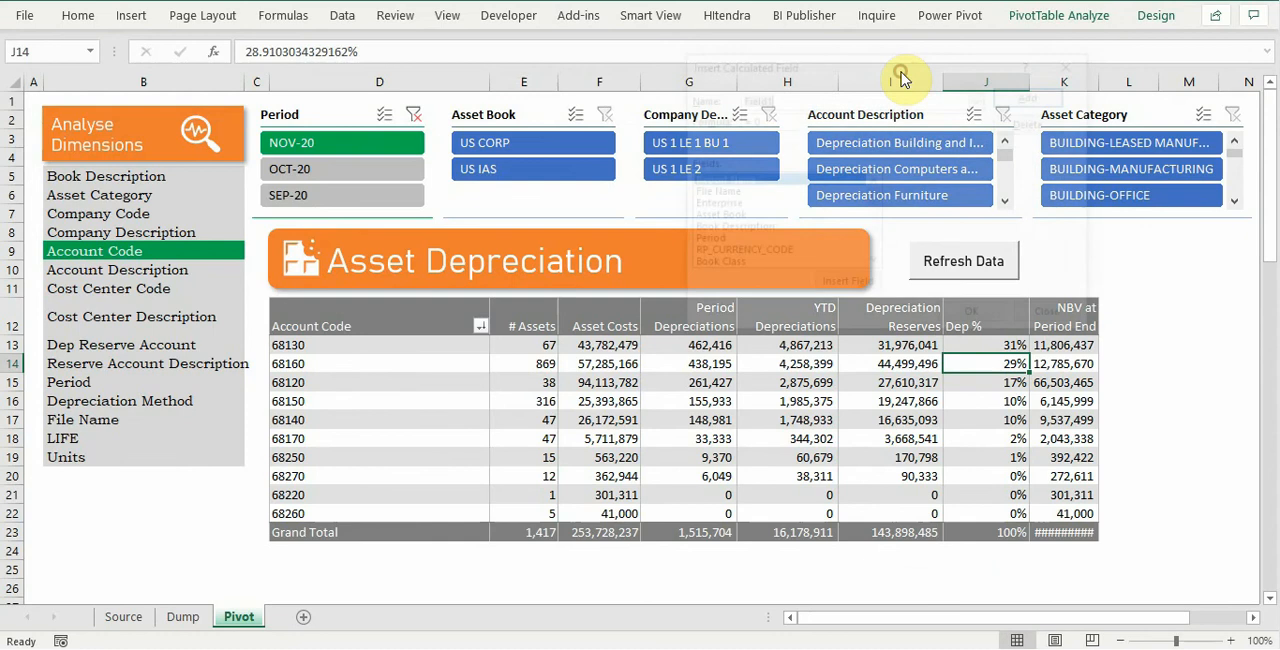
scroll(760, 232, "down", 1)
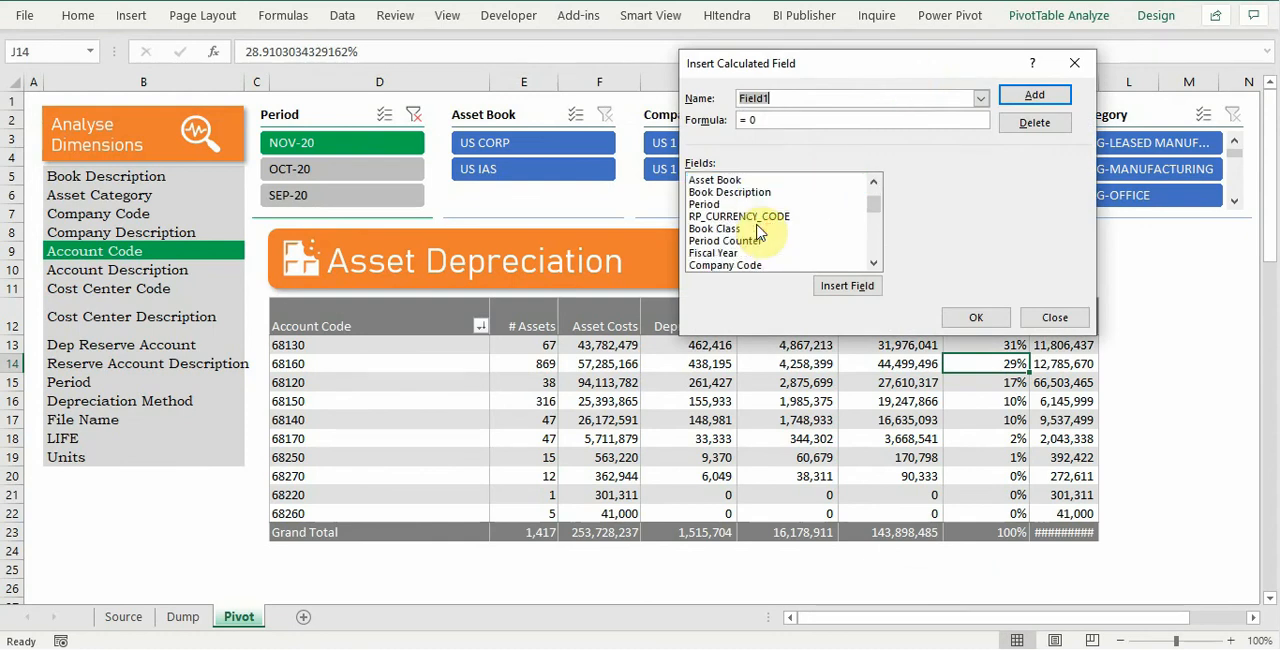
scroll(760, 232, "down", 3)
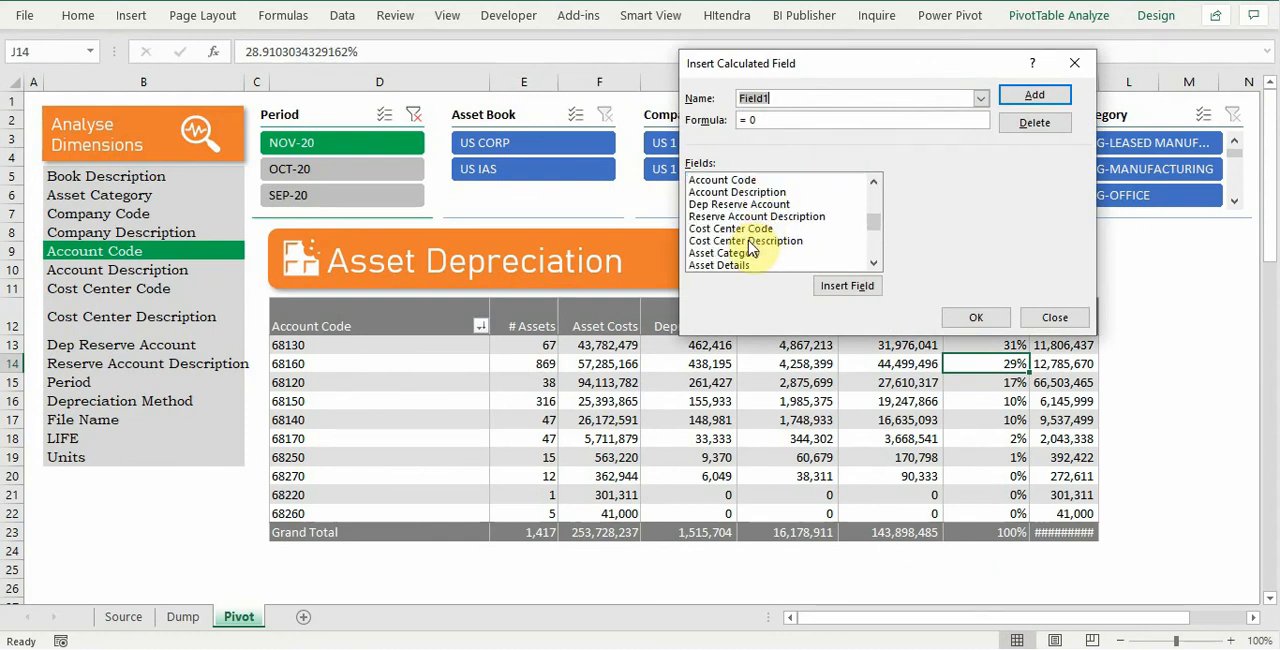
scroll(752, 249, "down", 1)
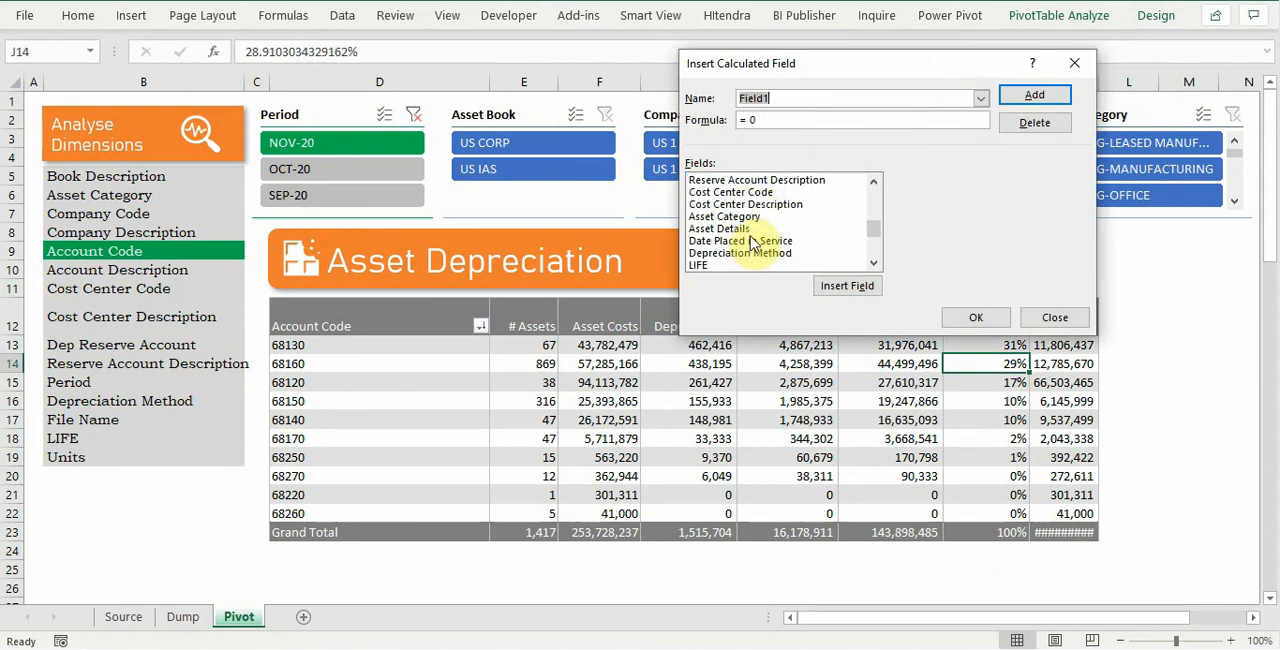
scroll(752, 243, "down", 2)
scroll(752, 243, "down", 1)
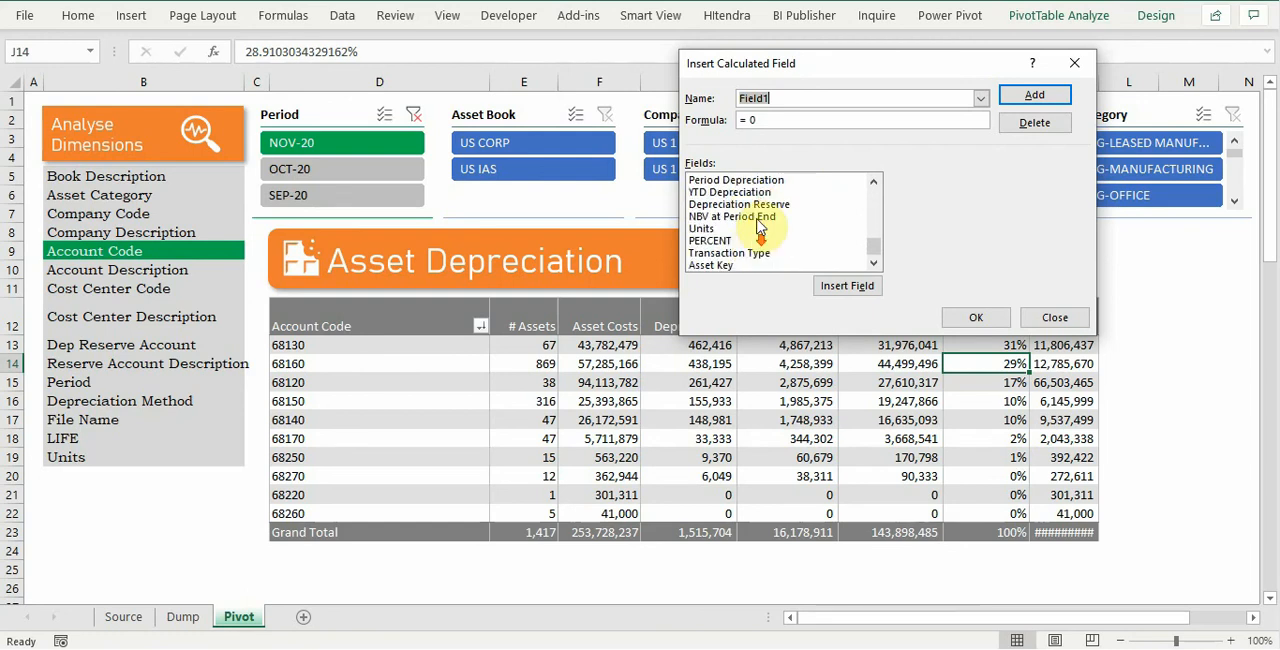
left_click(762, 204)
left_click(864, 292)
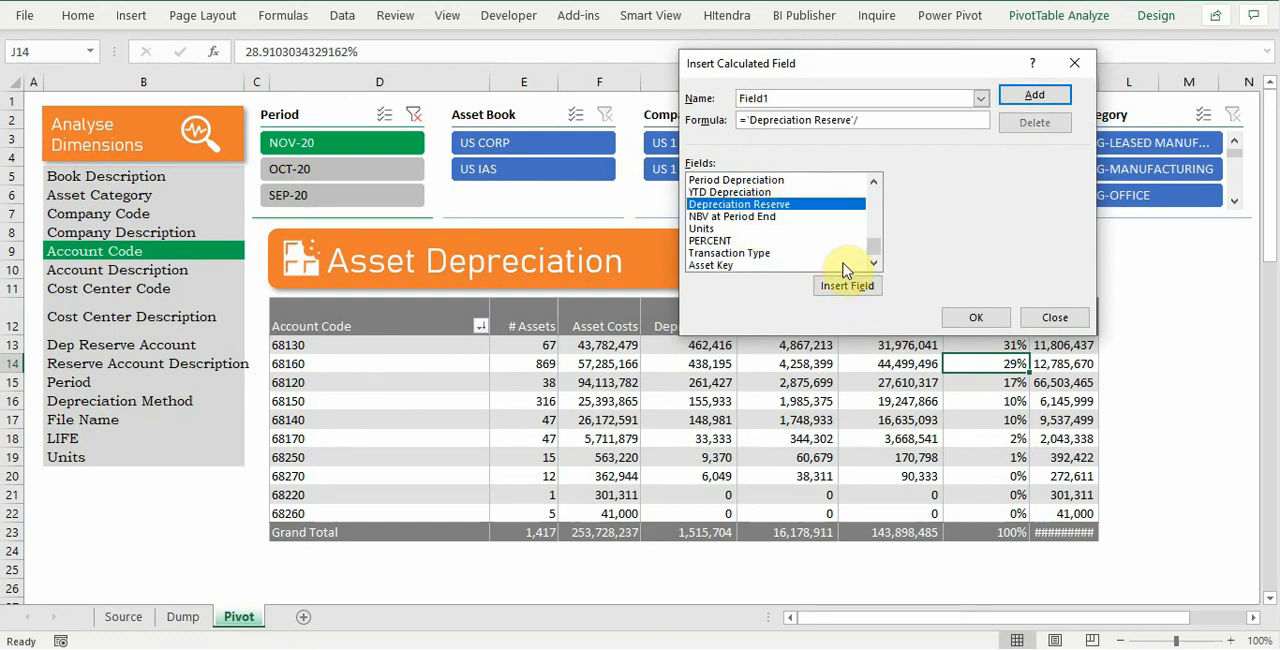
Step: Complete the formula as 'Depreciation Reserve'/COST, name the calculated field Value Retired%, and add it to the pivot table
scroll(843, 262, "up", 1)
left_click(703, 204)
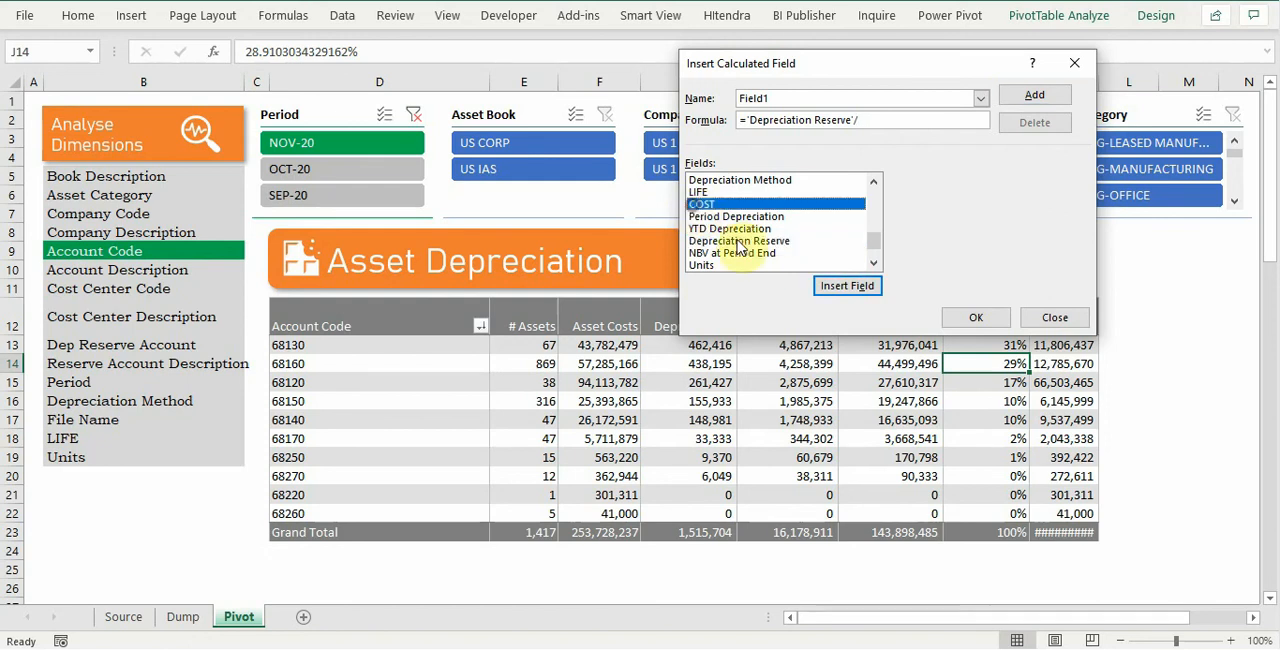
left_click(849, 290)
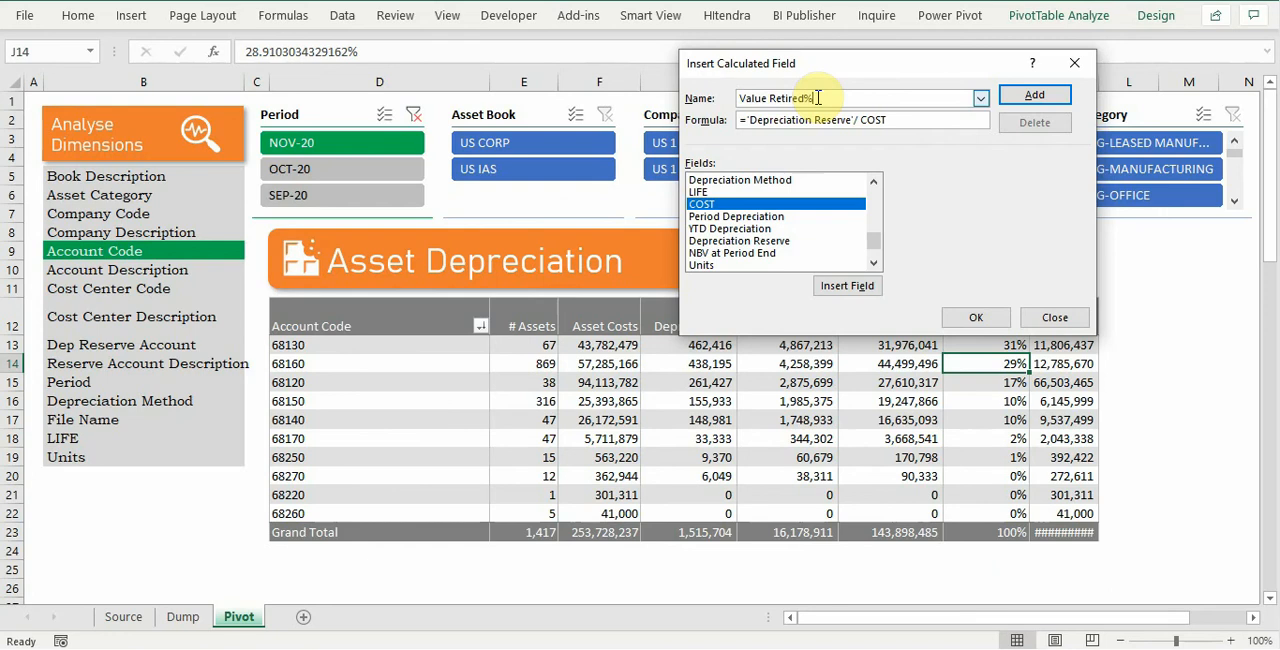
left_click(1034, 95)
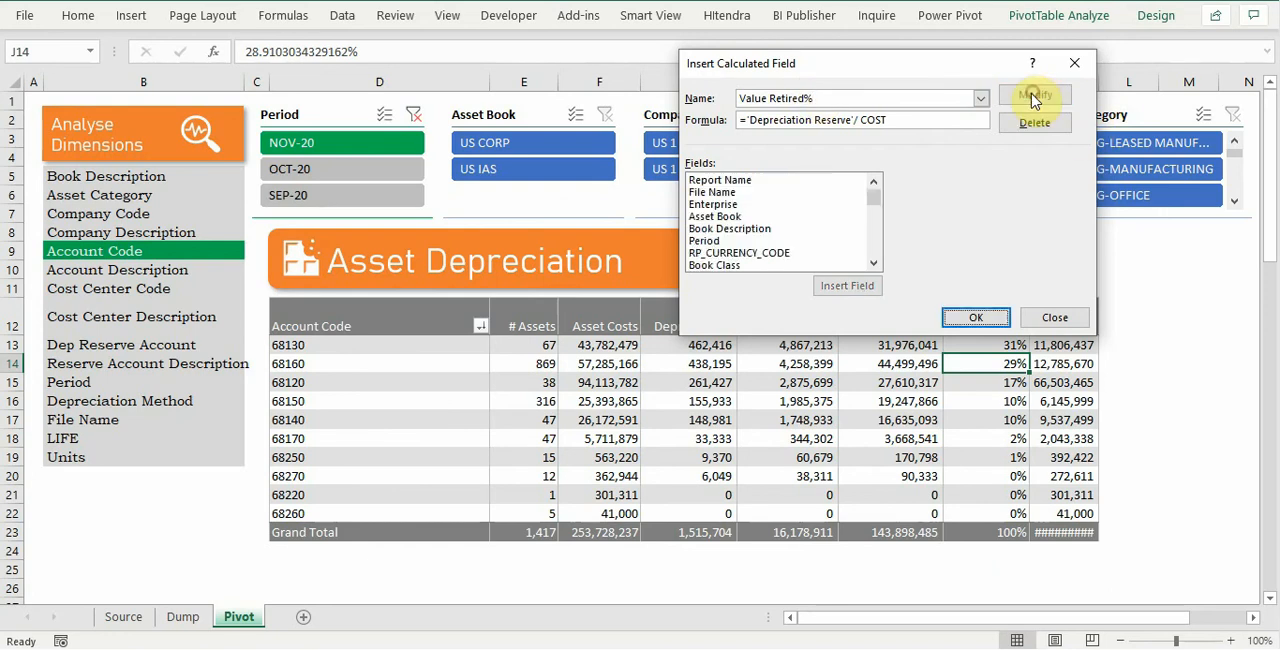
left_click(980, 317)
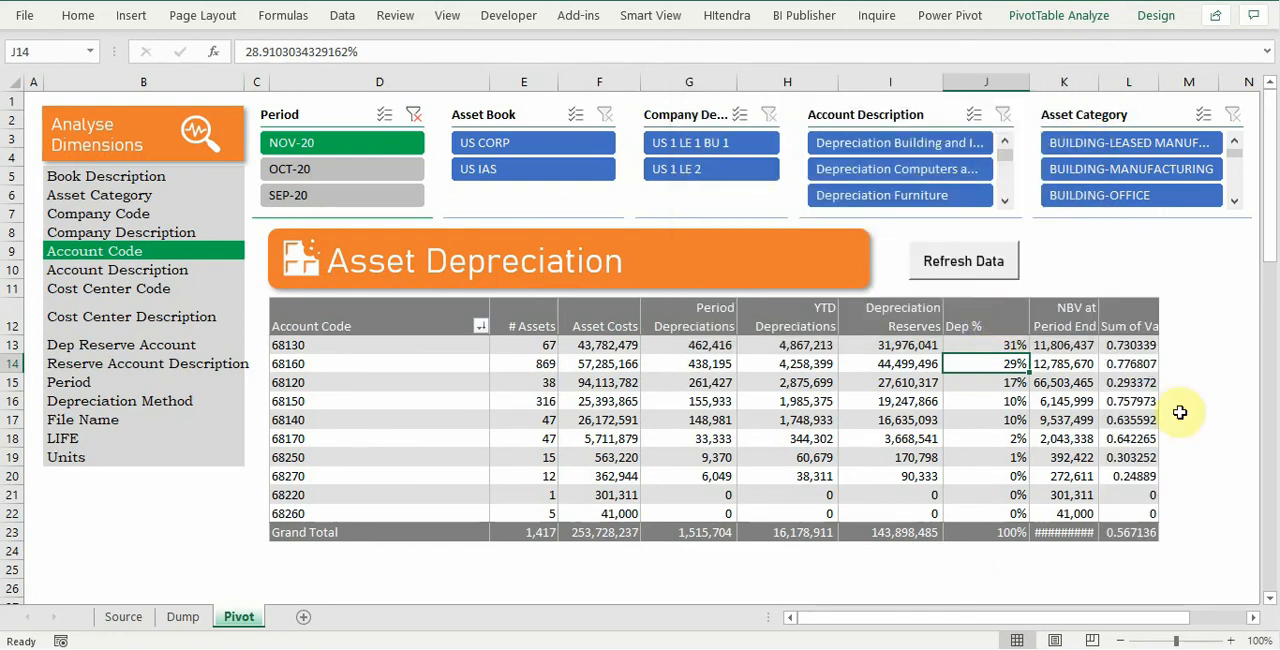
Step: Apply the percent style directly to the Value Retired% cells of all the account code rows
left_click_drag(1131, 345, 1145, 513)
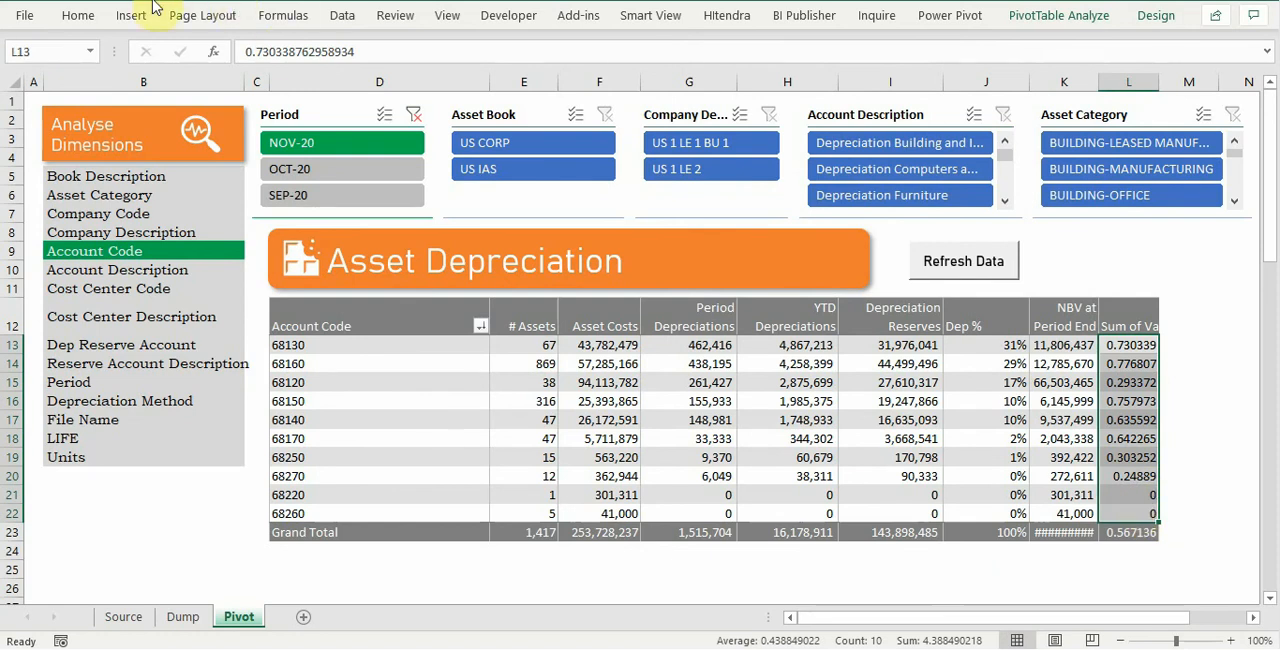
left_click(80, 18)
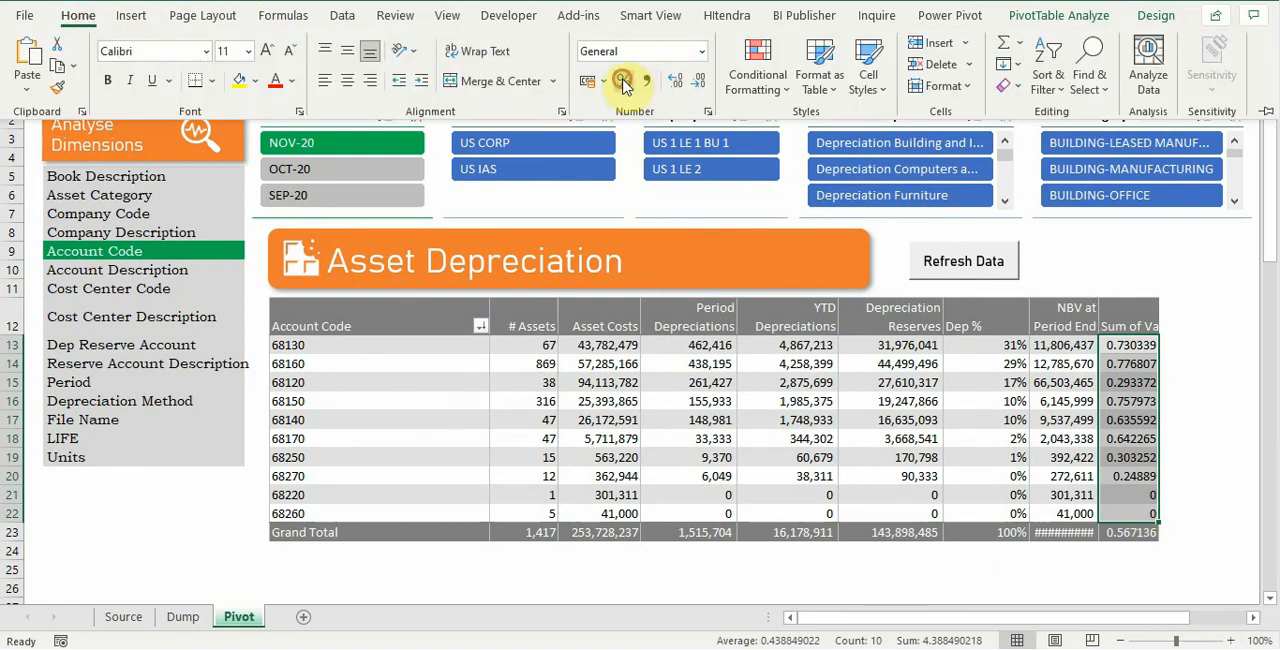
left_click(623, 80)
Step: Rename the new calculated column's header to Value Retire %
left_click(1130, 319)
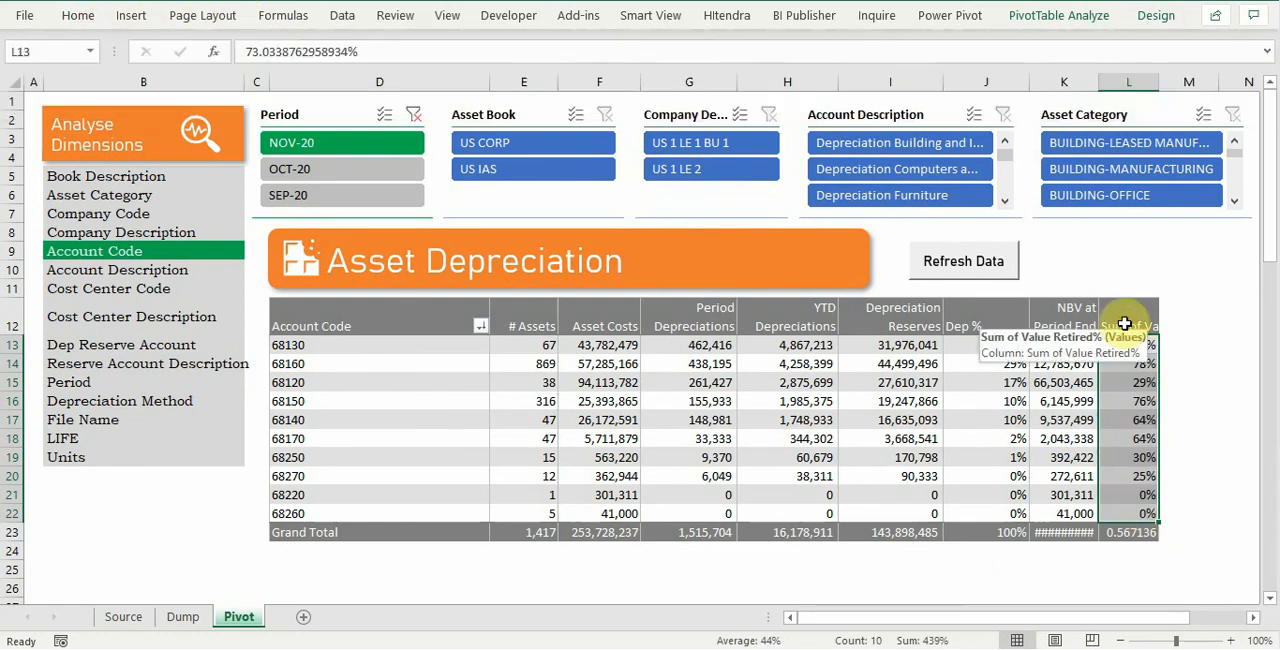
left_click(1129, 317)
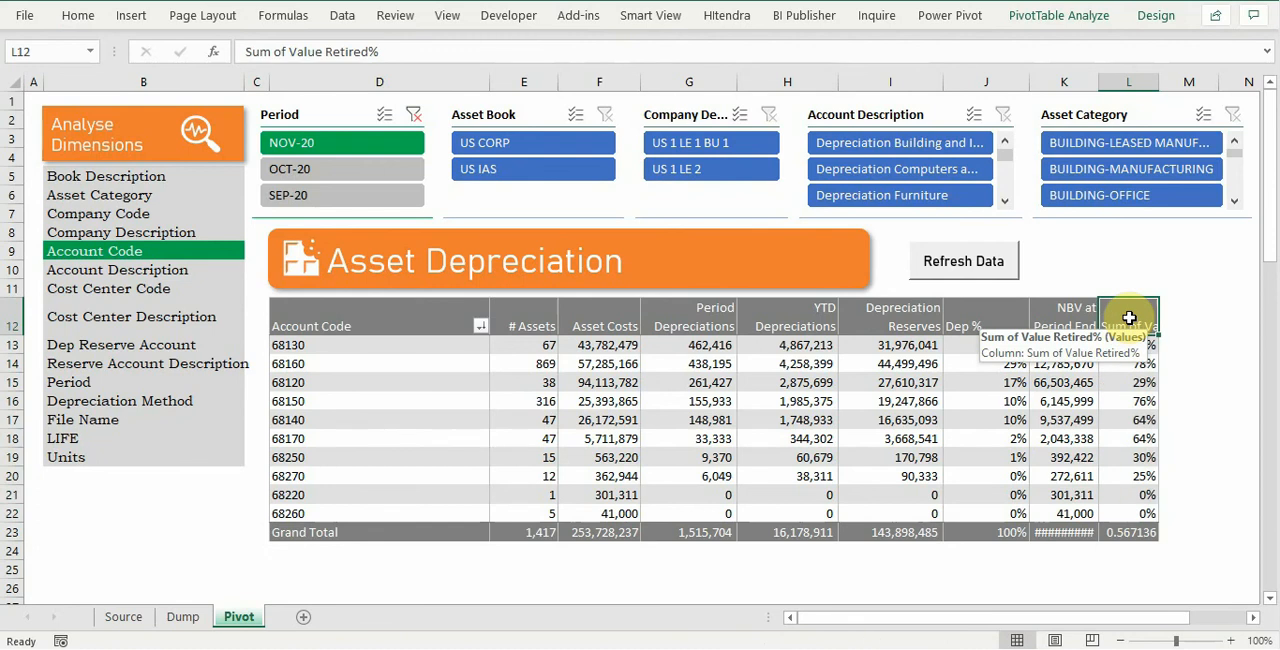
type("Va")
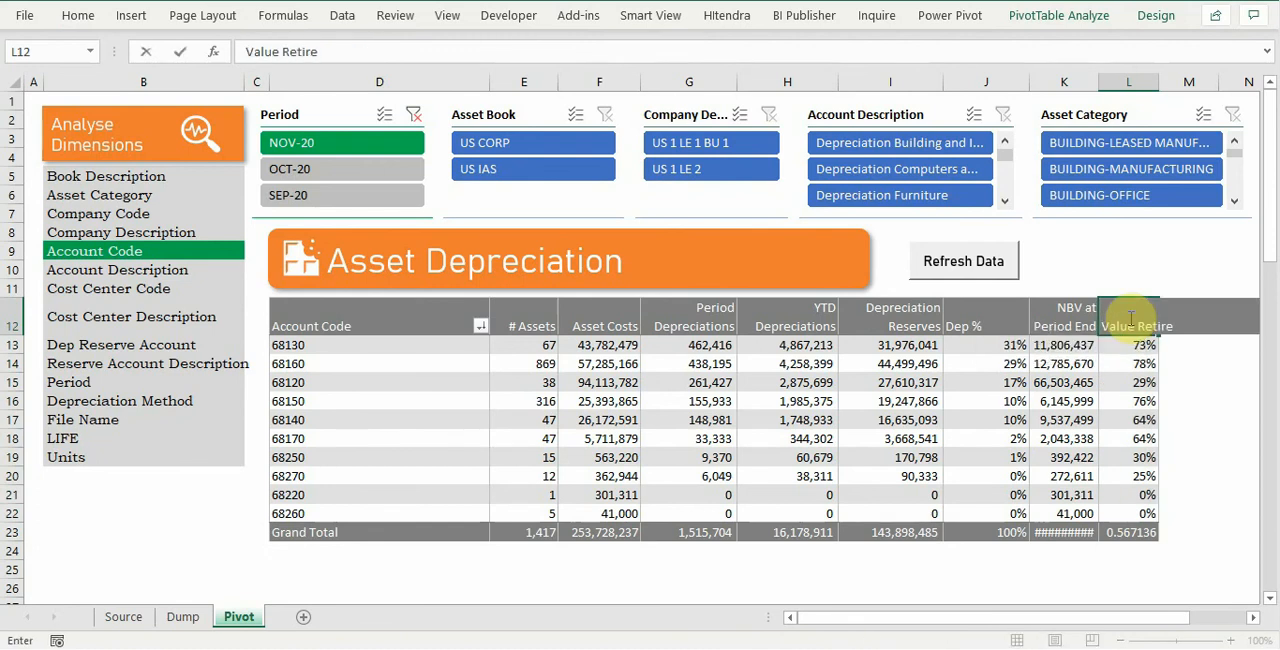
key("Return")
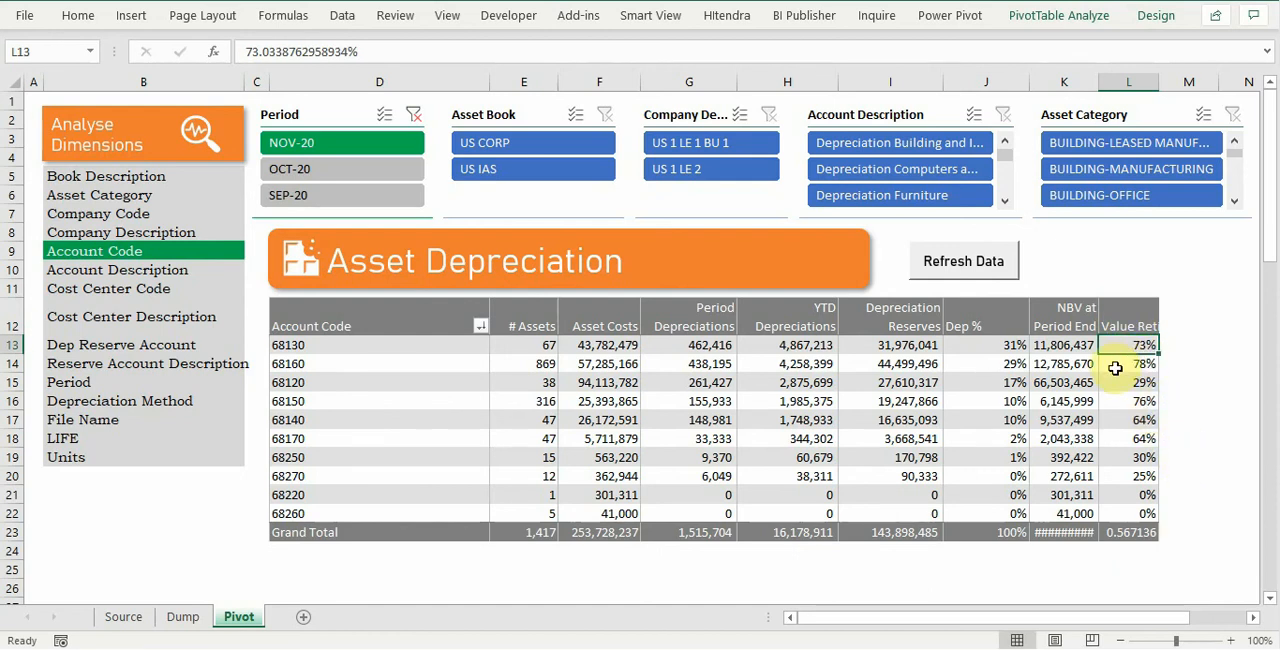
mouse_move(1124, 342)
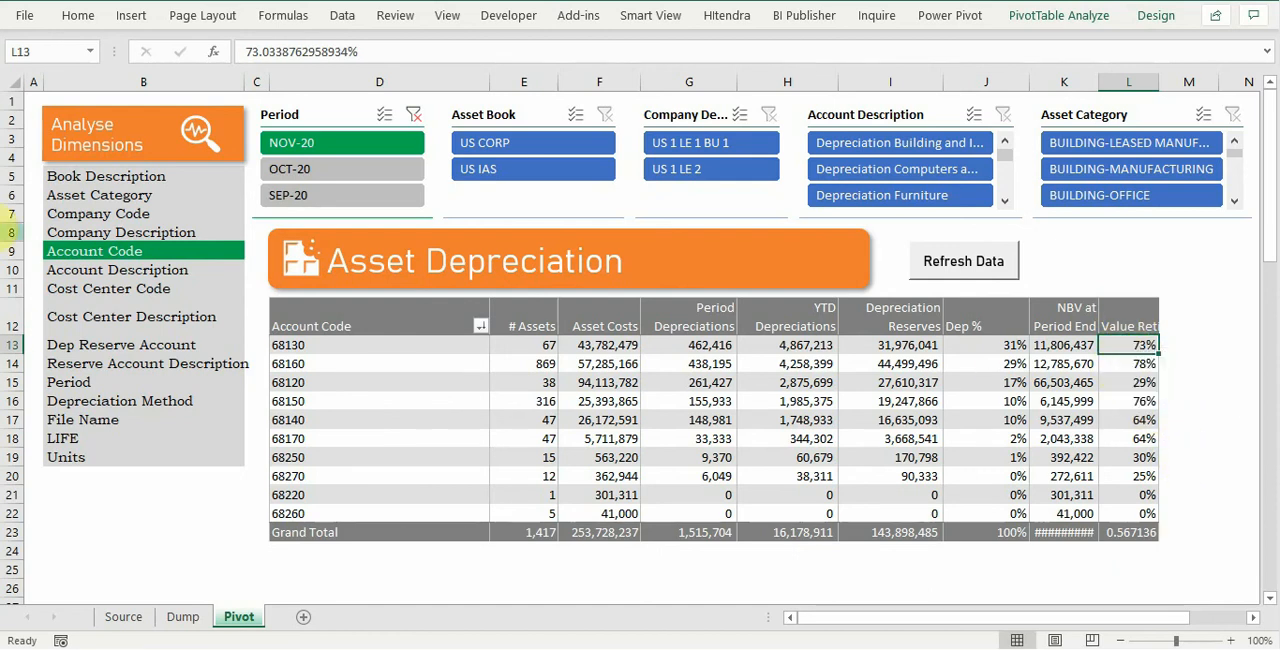
Step: Regroup the report by Asset Category and open the value field settings of Value Retire %
left_click(144, 196)
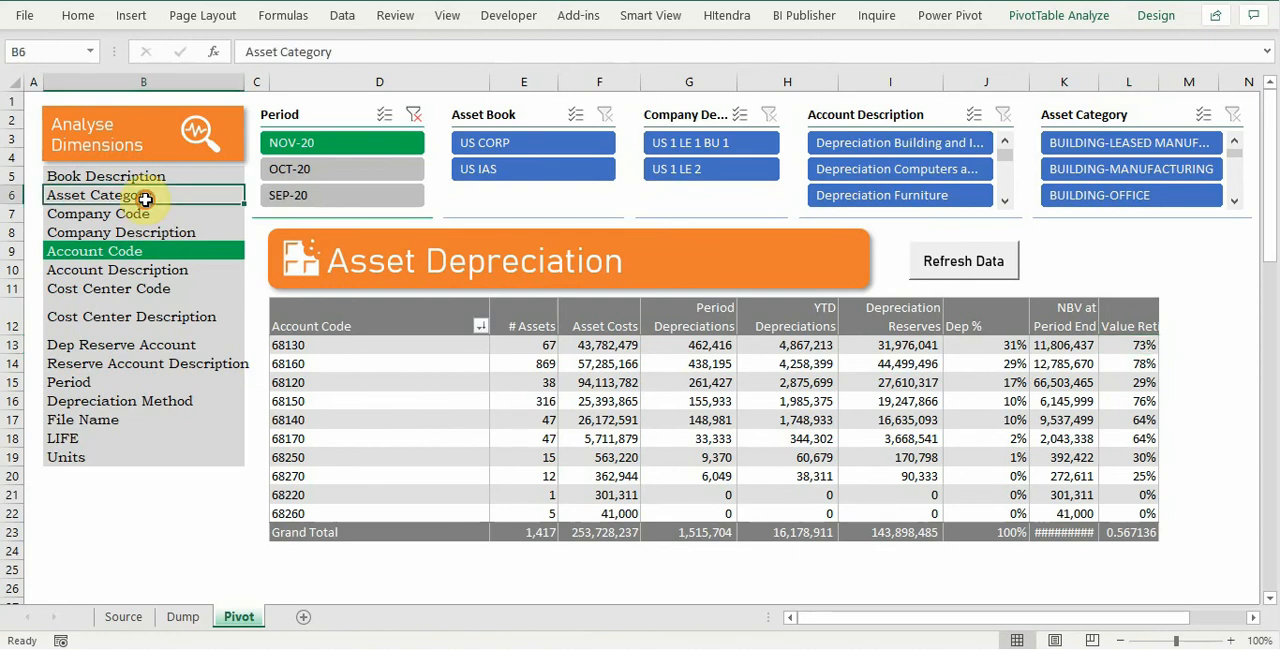
right_click(1115, 341)
left_click(1040, 296)
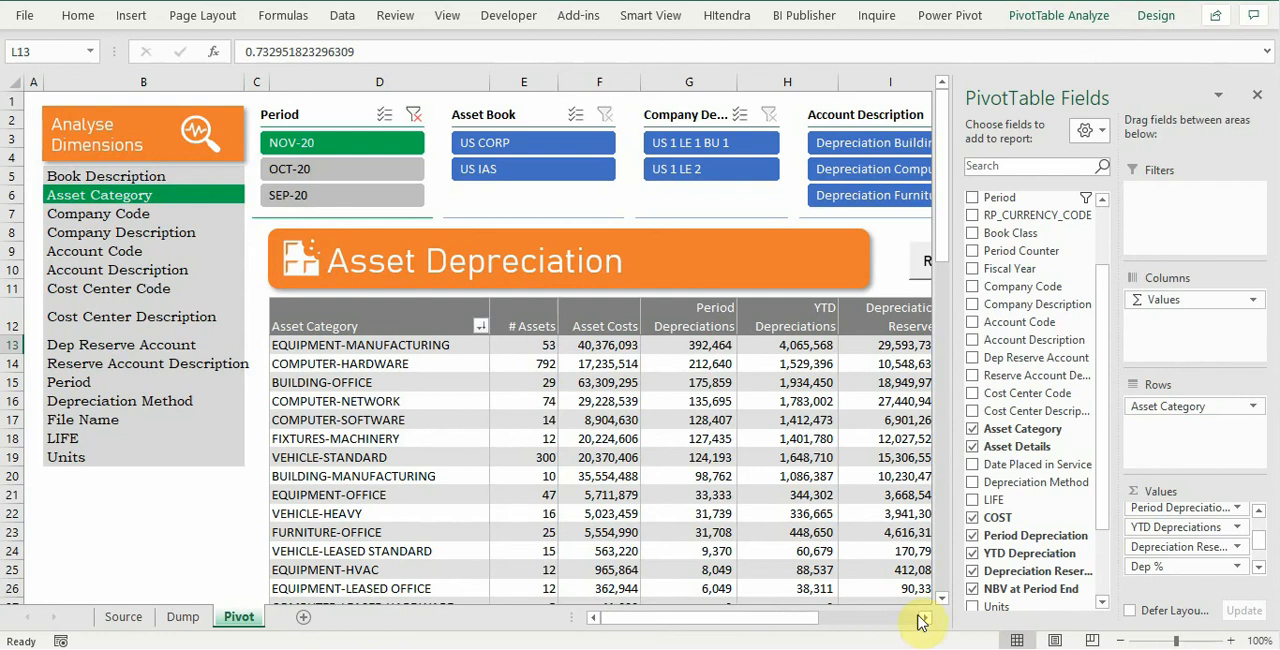
left_click(918, 618)
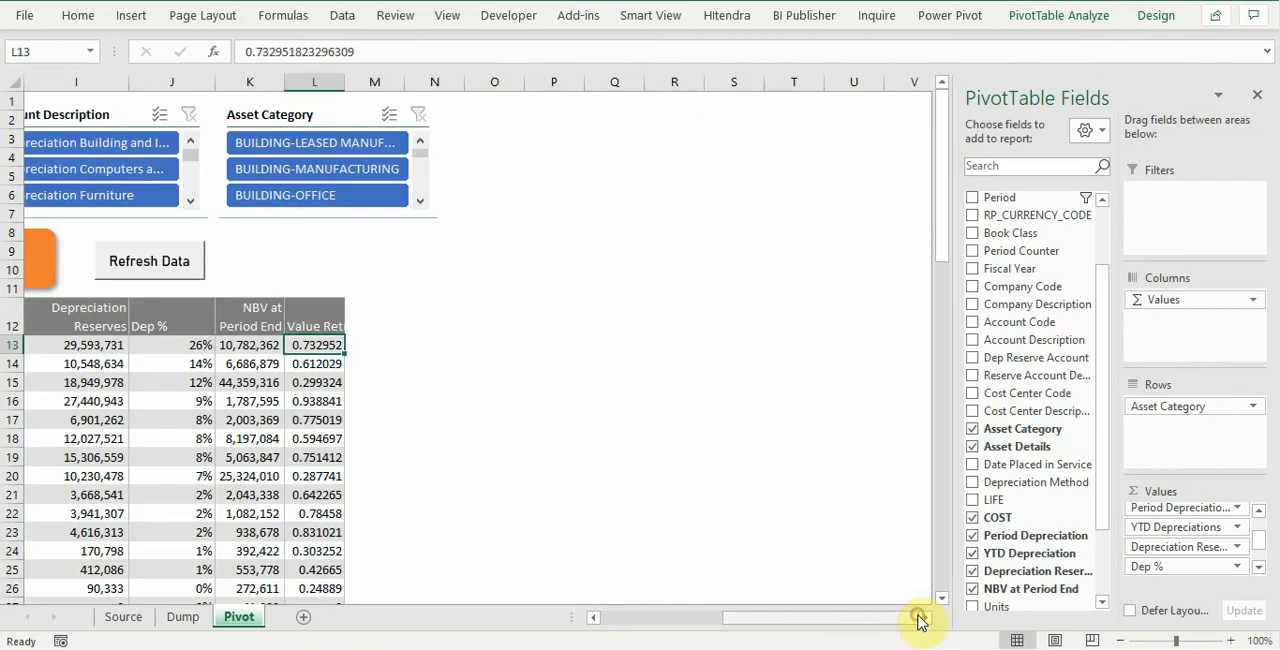
left_click(1259, 567)
left_click(1237, 567)
left_click(1184, 545)
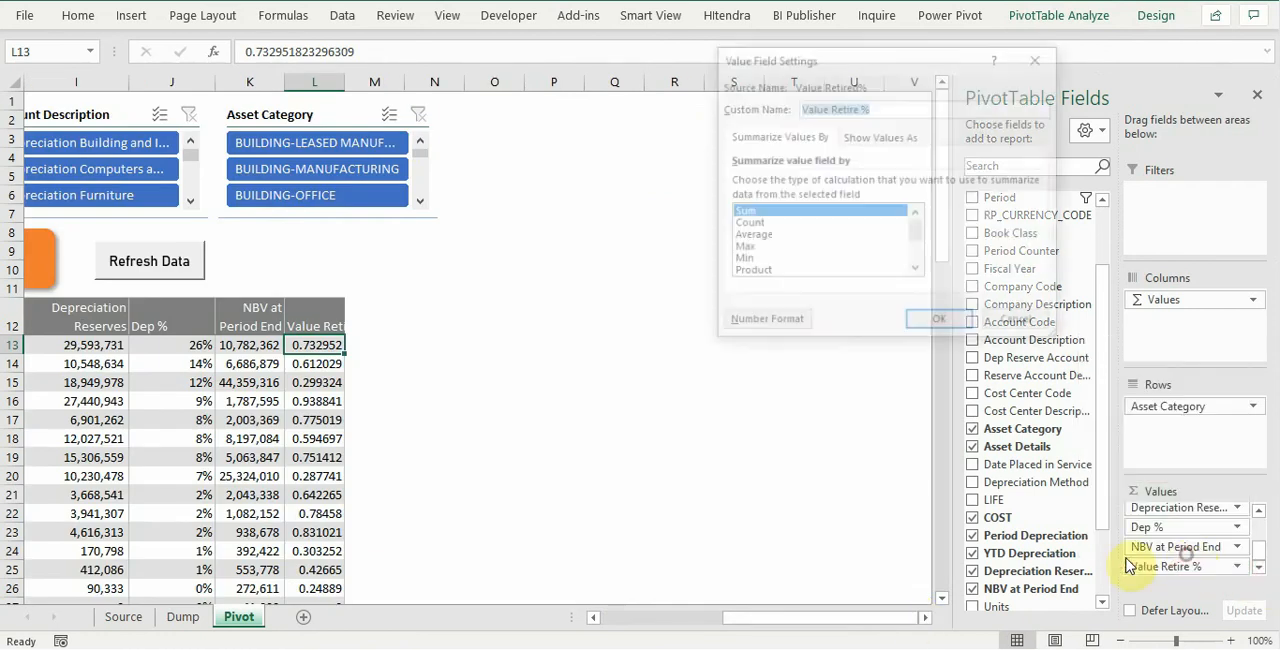
Step: Format the Value Retire % field as a percentage with 0 decimal places, apply the settings, and close the field list
left_click(762, 320)
left_click(680, 131)
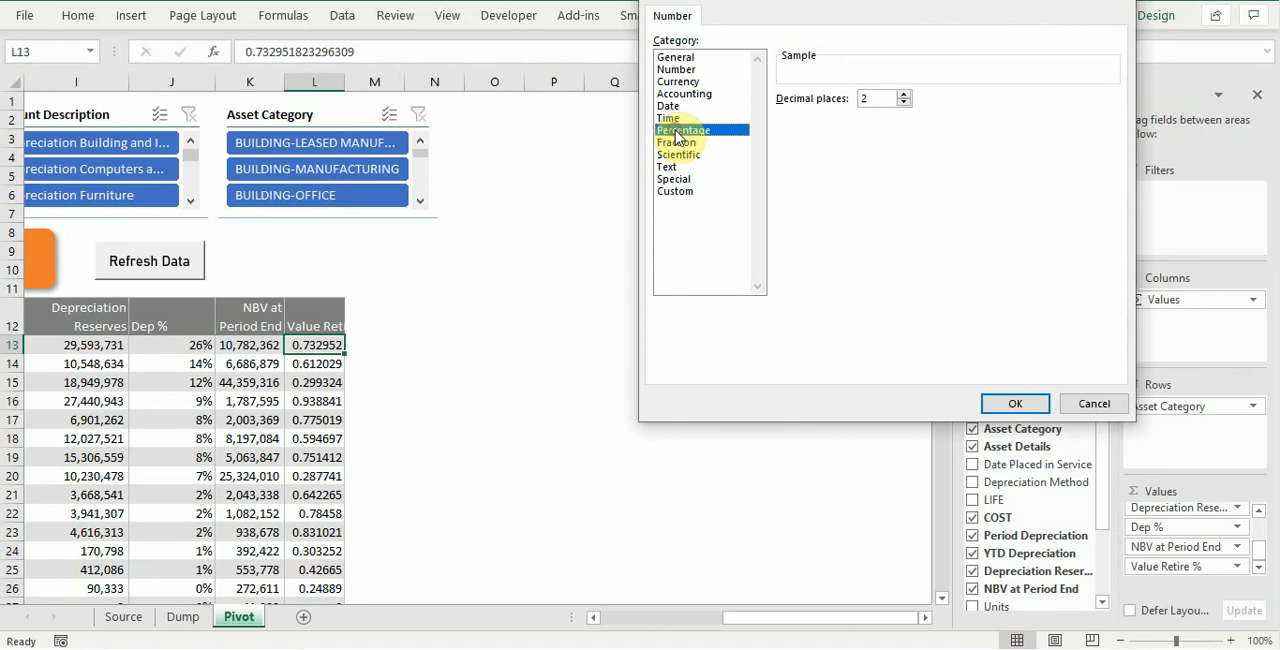
left_click(903, 95)
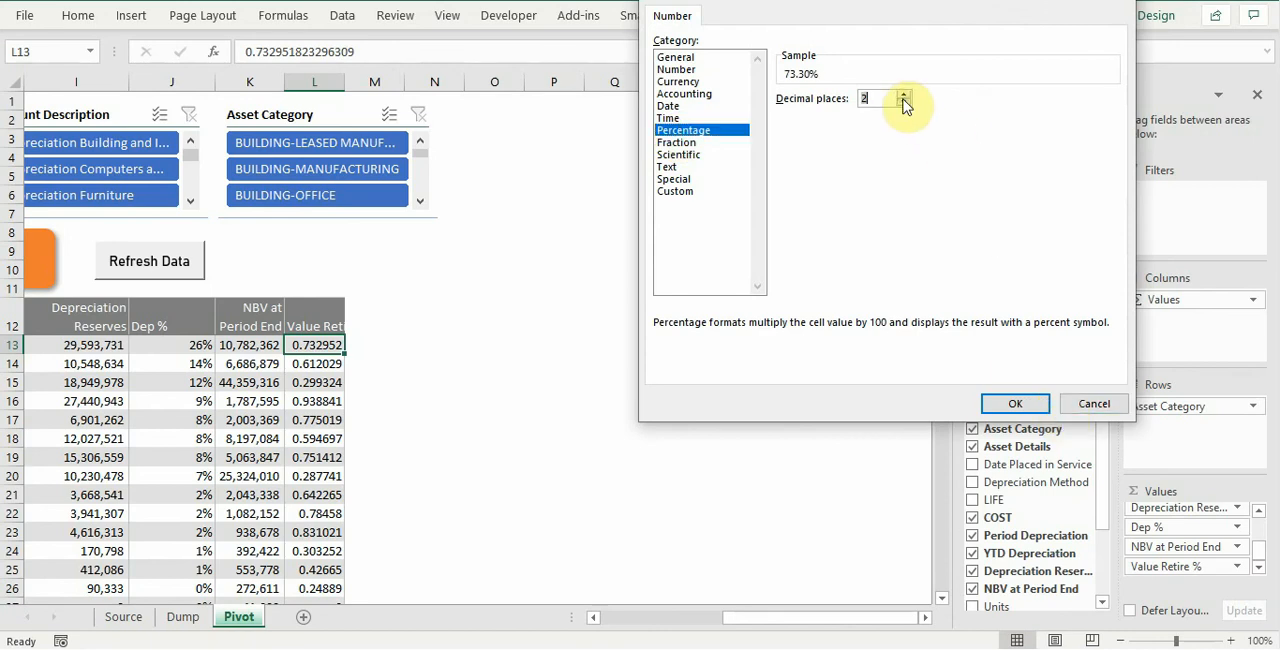
left_click(903, 102)
left_click(1015, 404)
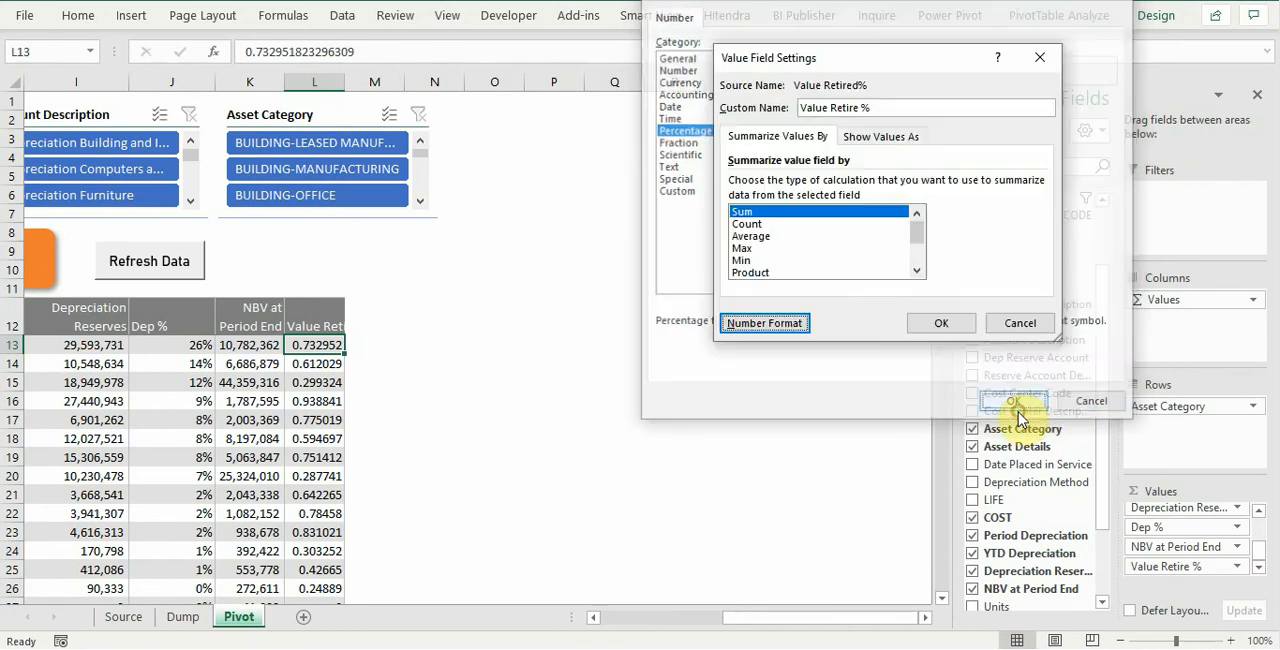
left_click(941, 325)
left_click_drag(756, 626, 688, 626)
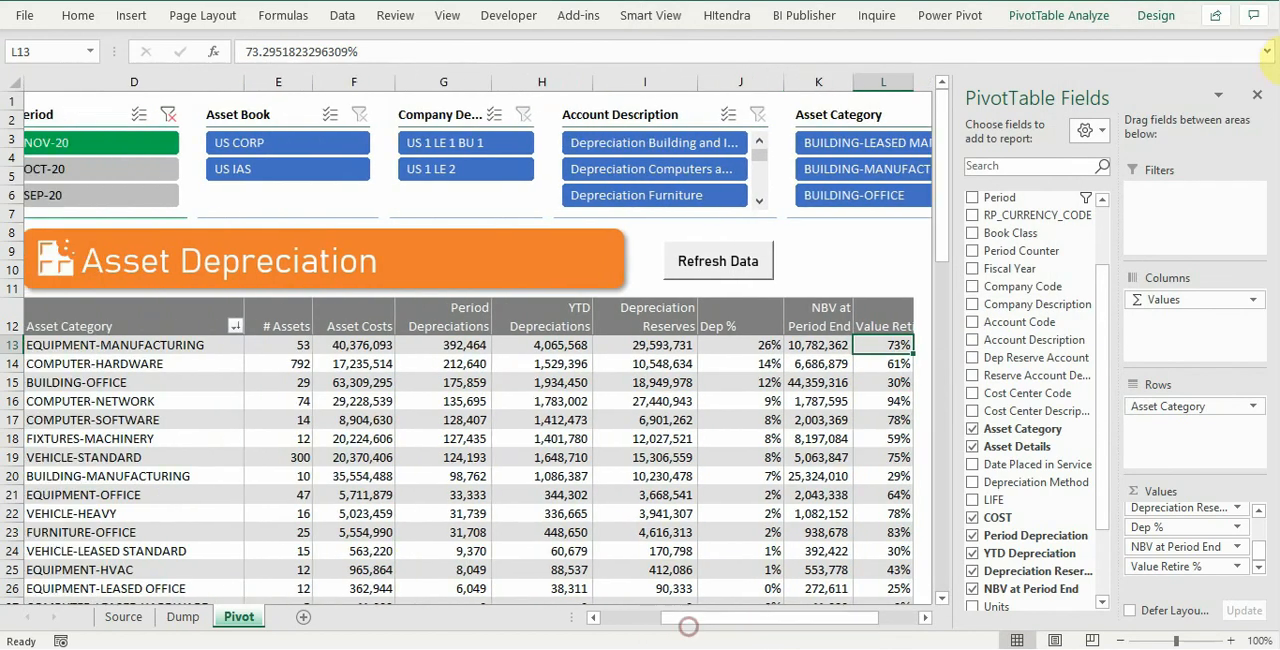
left_click(1260, 96)
left_click(808, 617)
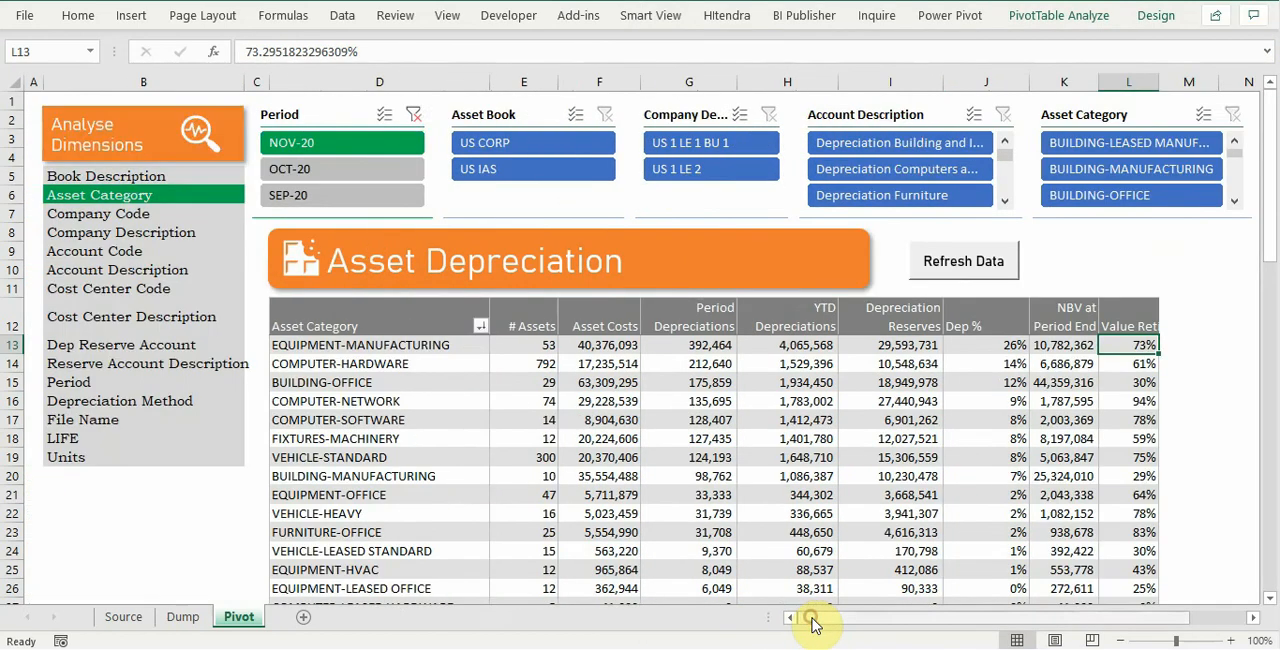
Step: Examine Value Retire % for COMPUTER-NETWORK, VEHICLE-STANDARD and FURNITURE-OFFICE, comparing FURNITURE-OFFICE with its Depreciation Reserves and NBV, and COMPUTER-NETWORK with its NBV
scroll(1206, 314, "down", 1)
left_click(1148, 350)
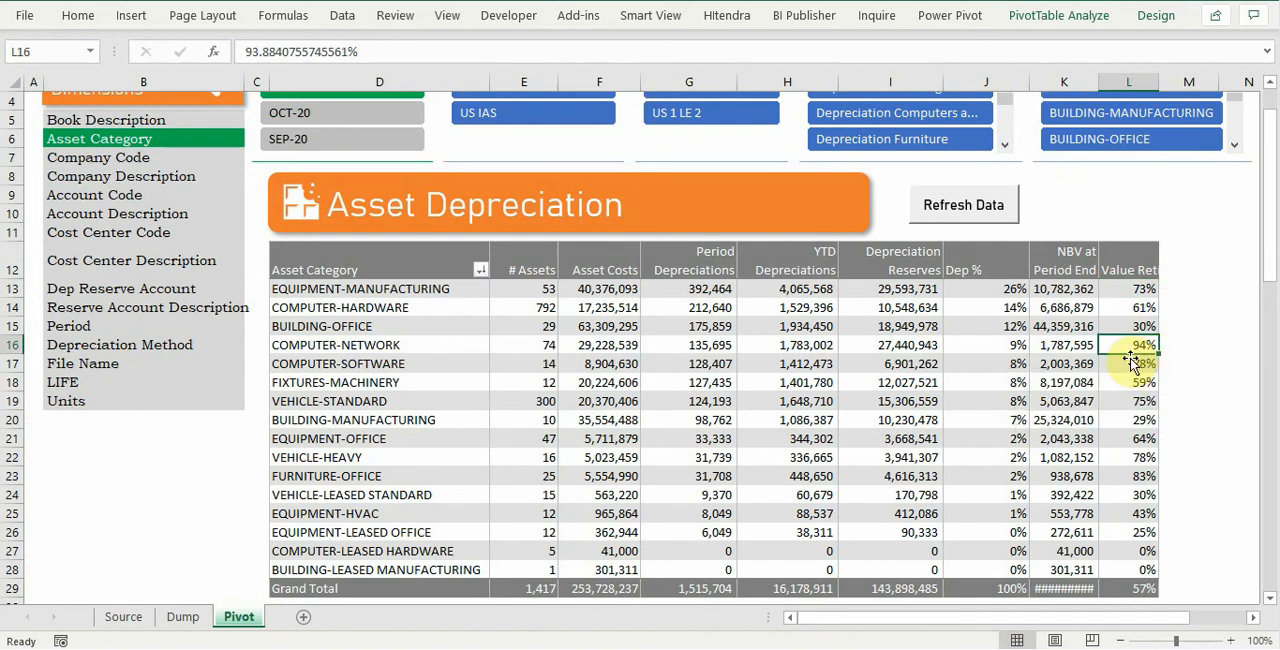
left_click(1126, 402)
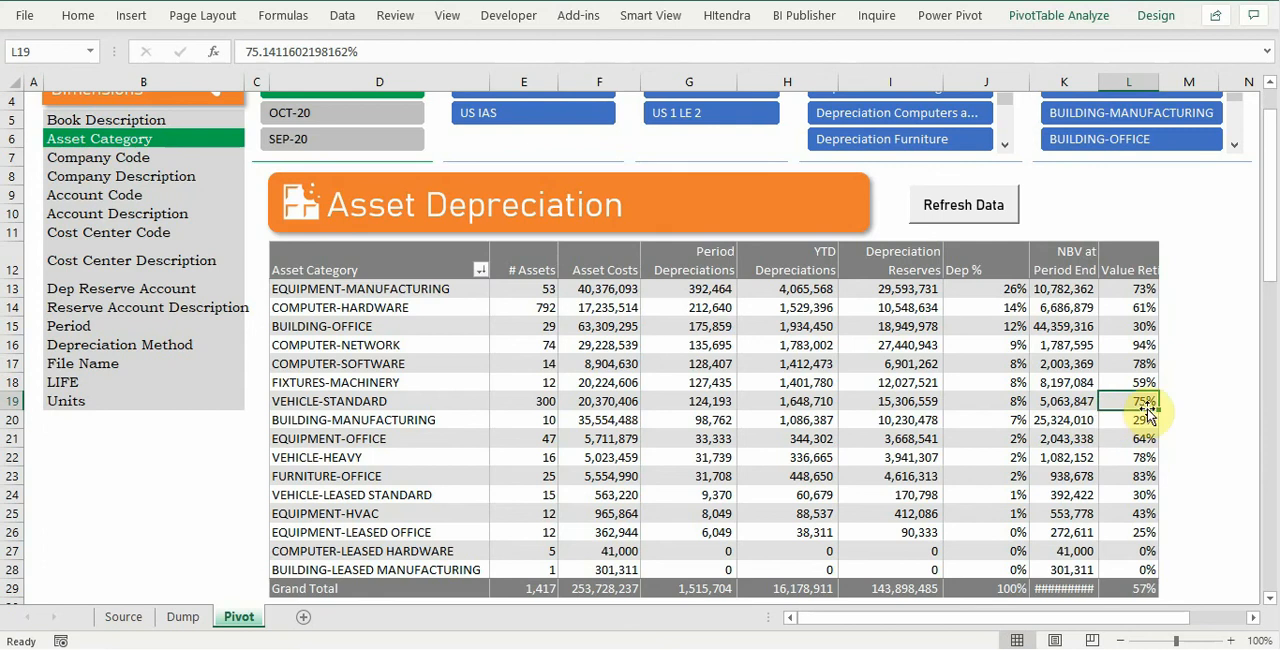
left_click(1130, 479)
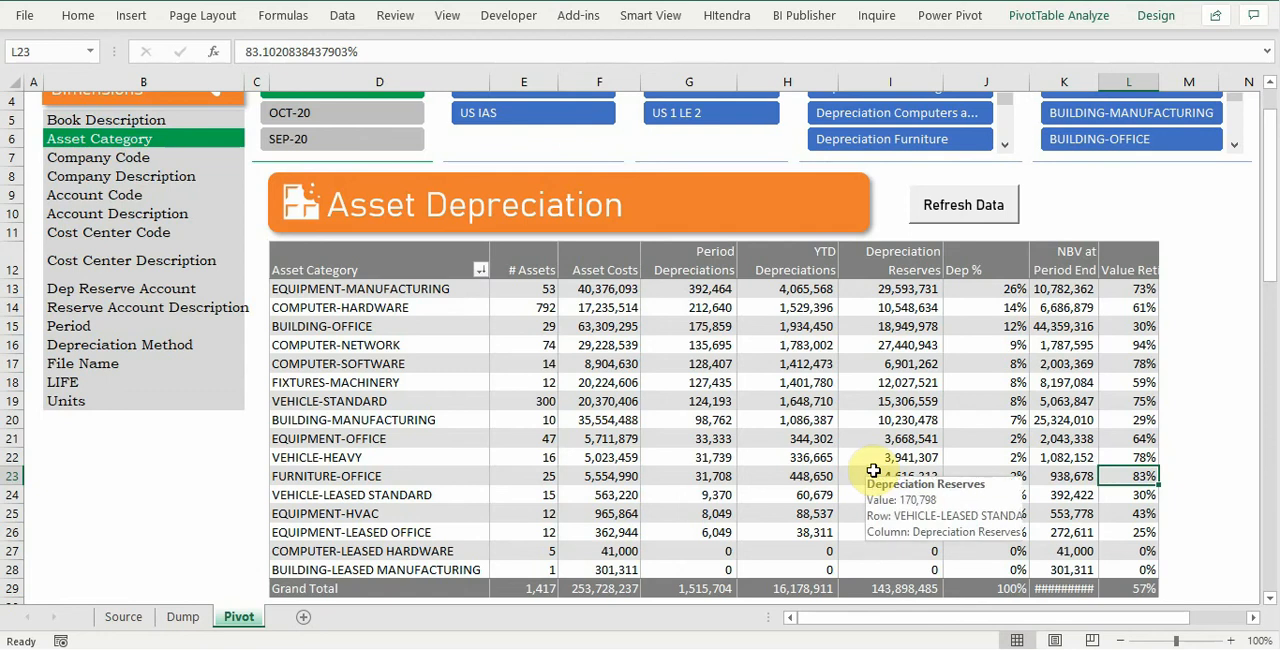
left_click(875, 479)
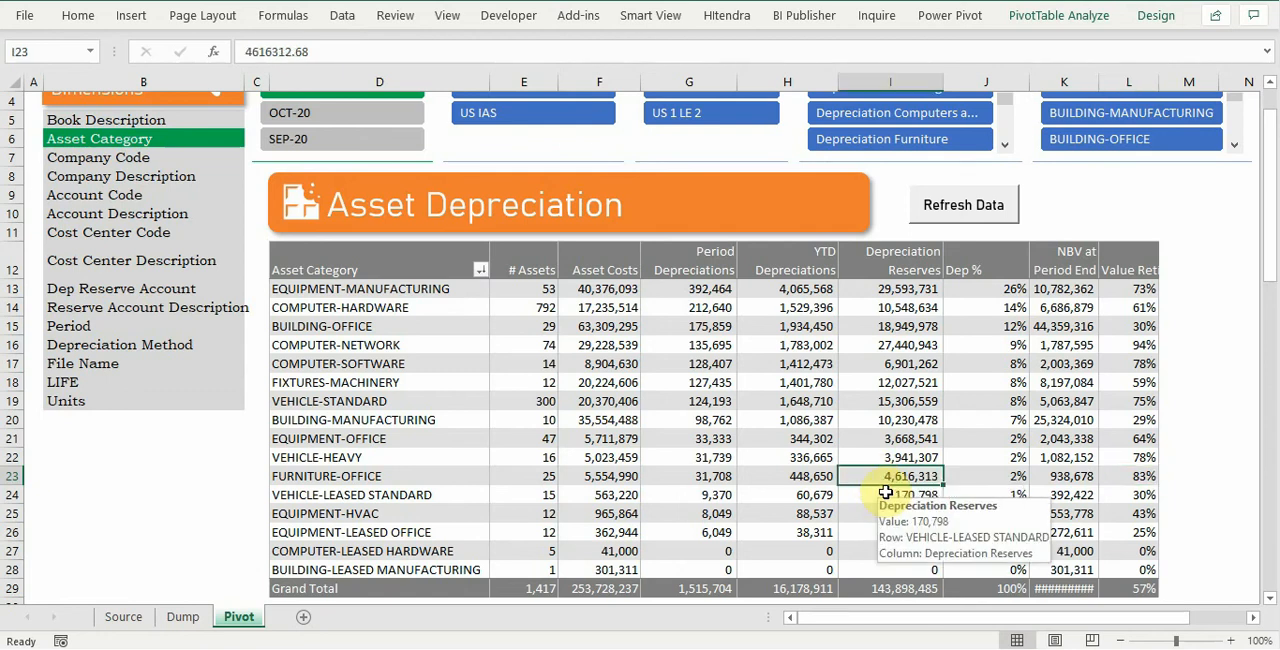
left_click(1062, 480)
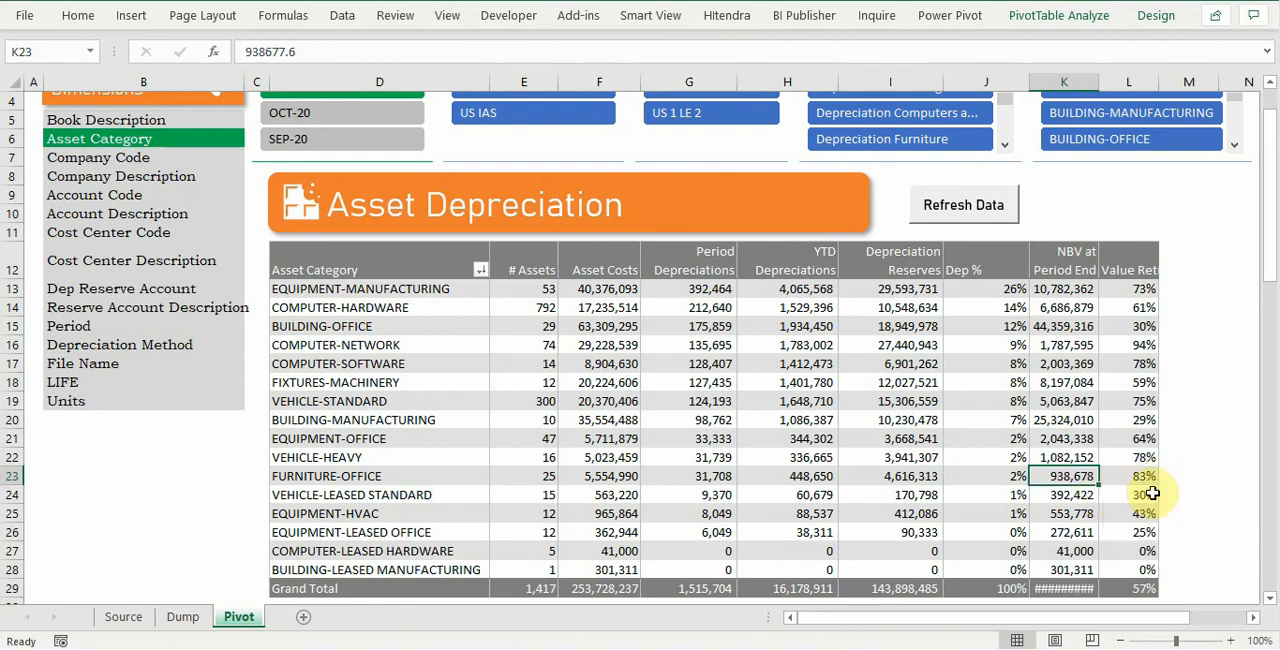
mouse_move(1150, 482)
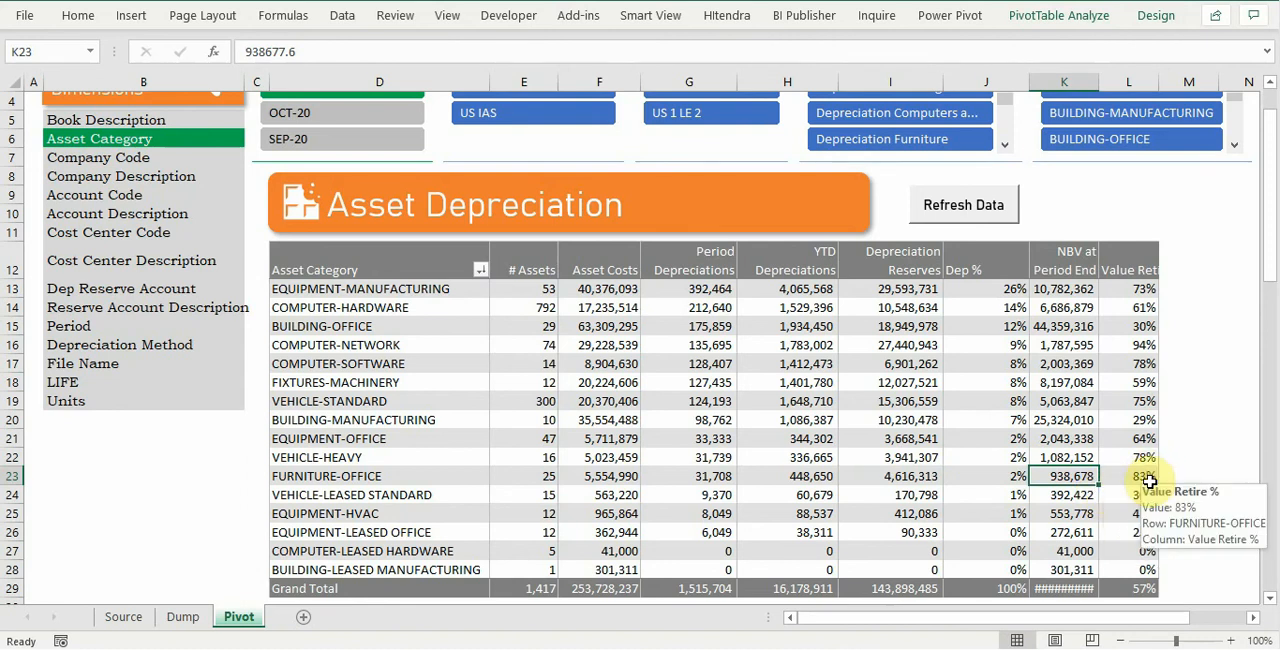
left_click(1095, 347)
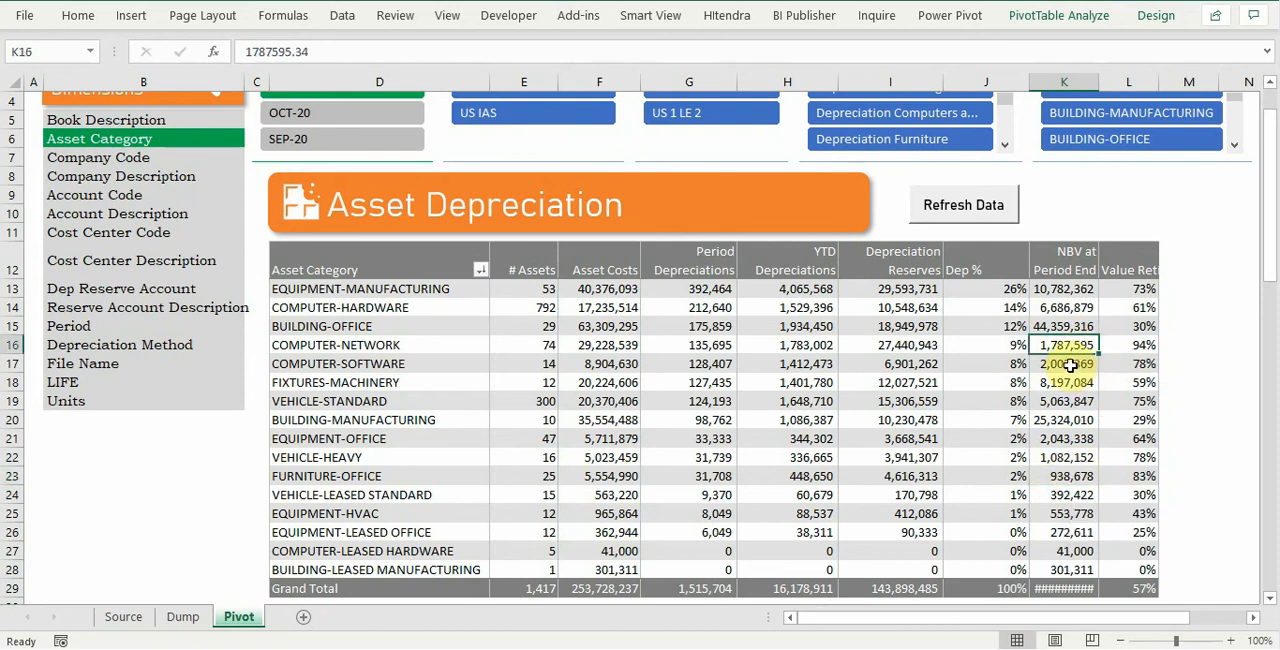
left_click(1135, 345)
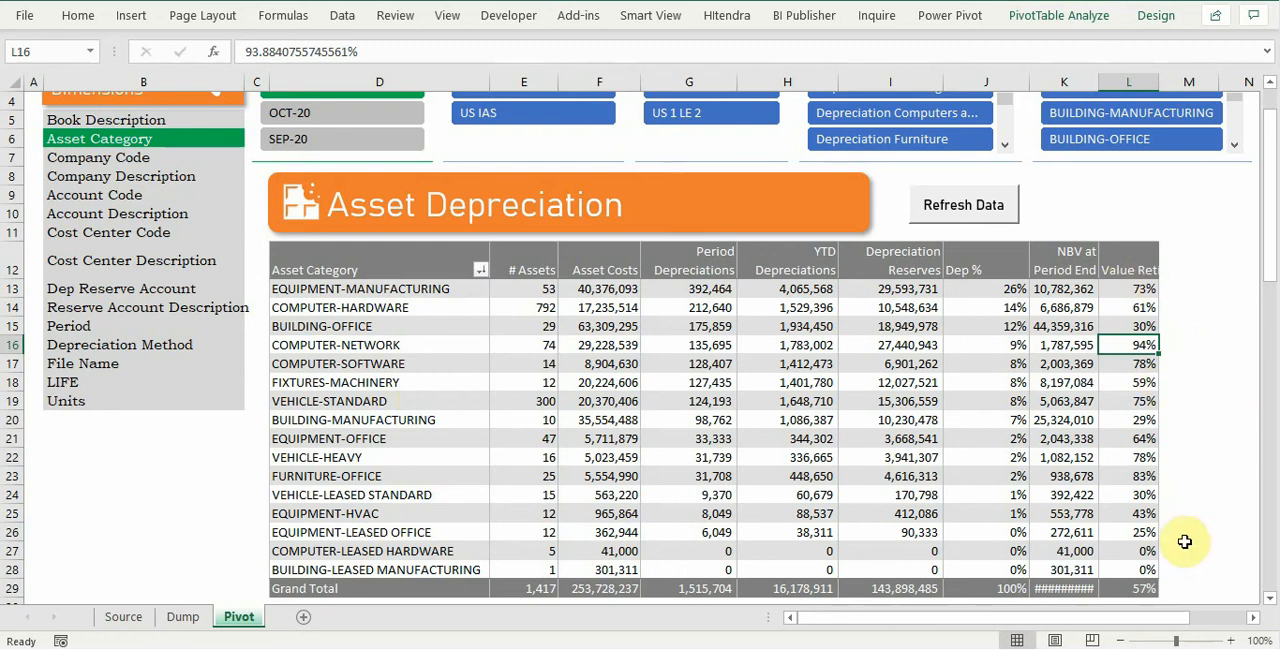
Step: Regroup the report by Cost Center Description and check the Depreciation Reserves of Key Accounts
left_click(129, 265)
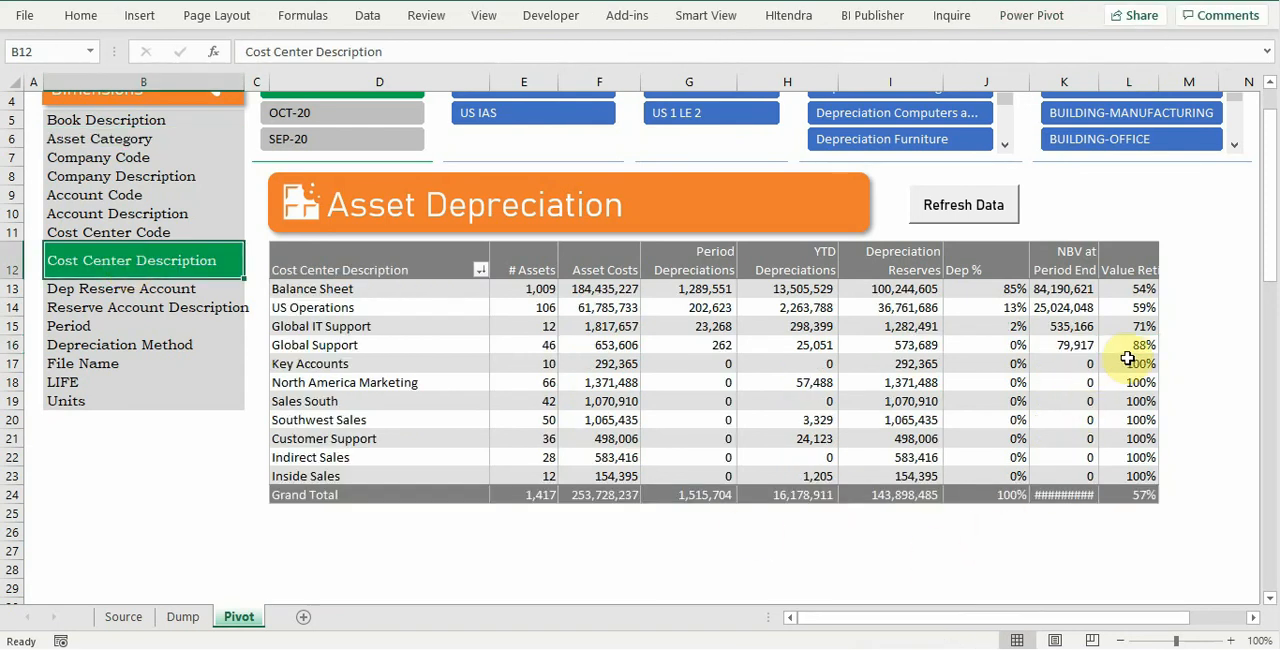
mouse_move(892, 362)
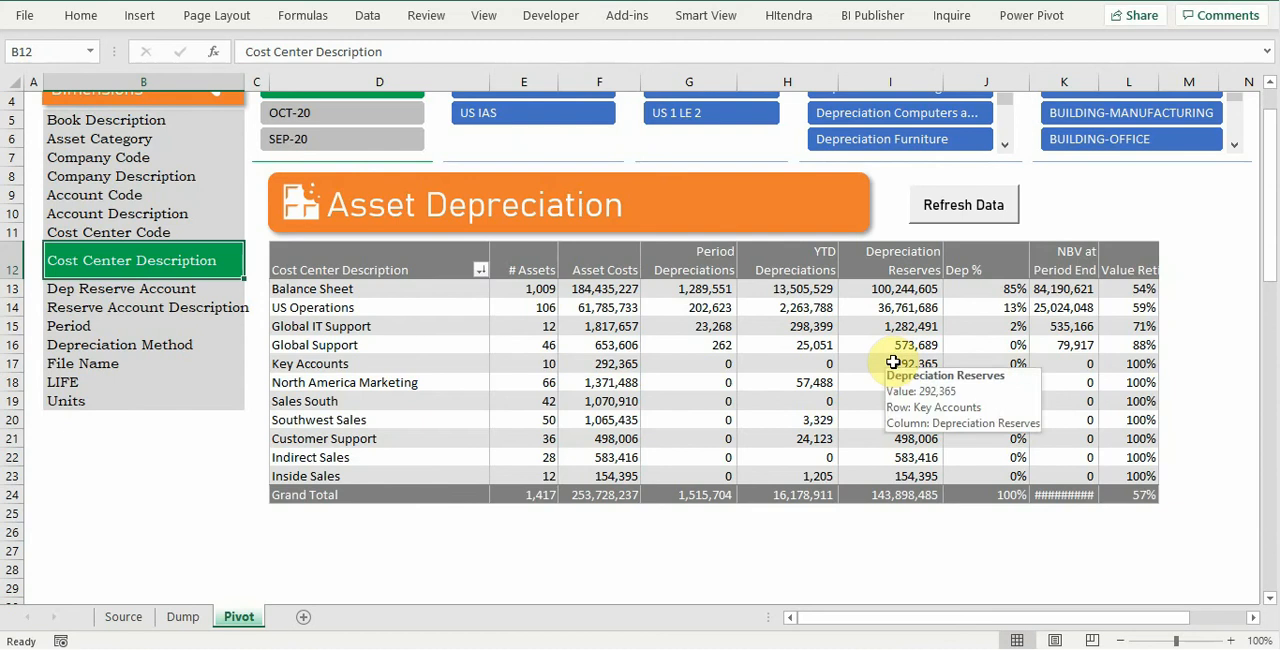